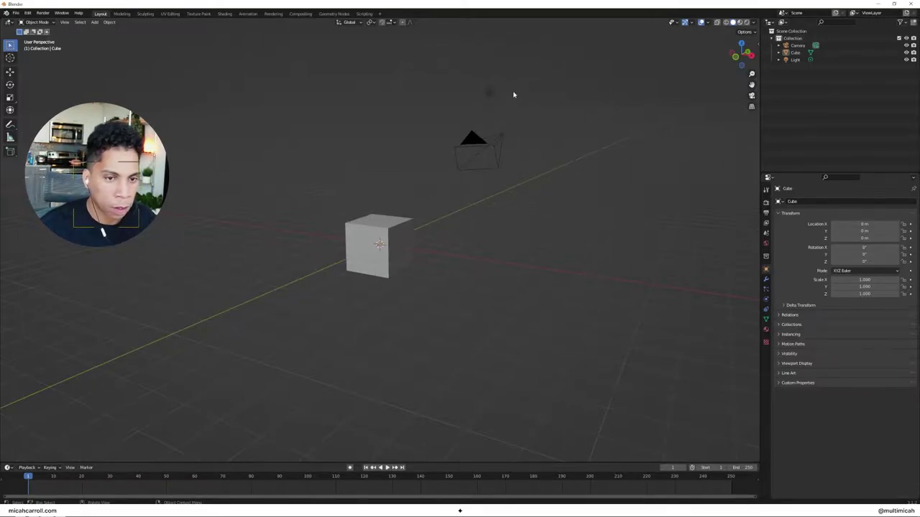
- Delete the default cube, camera and light from the scene and show the render settings
{"action": "left_click_drag", "start_coordinate": [541, 66], "coordinate": [338, 287]}
{"action": "key", "text": "x"}
{"action": "left_click", "coordinate": [339, 282]}
{"action": "left_click", "coordinate": [767, 203]}
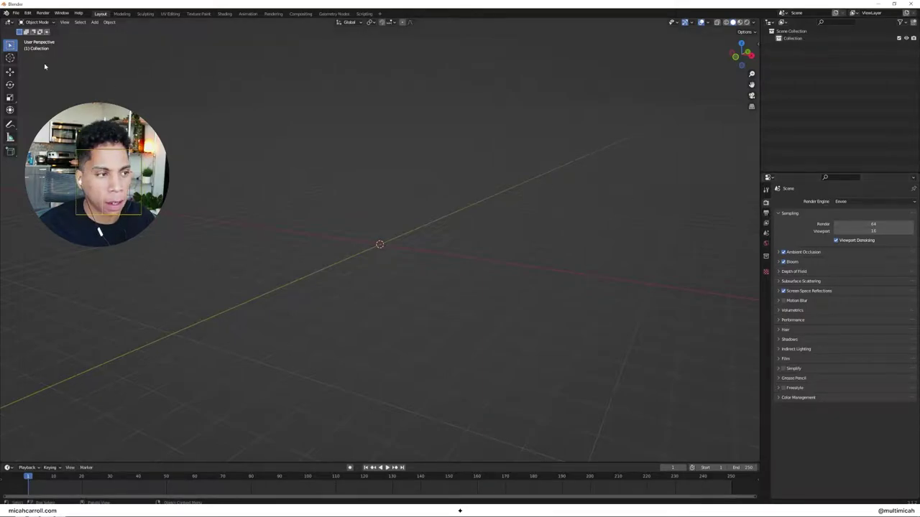
- Check the default F-Curve interpolation in the animation preferences, then close the preferences
{"action": "left_click", "coordinate": [28, 13]}
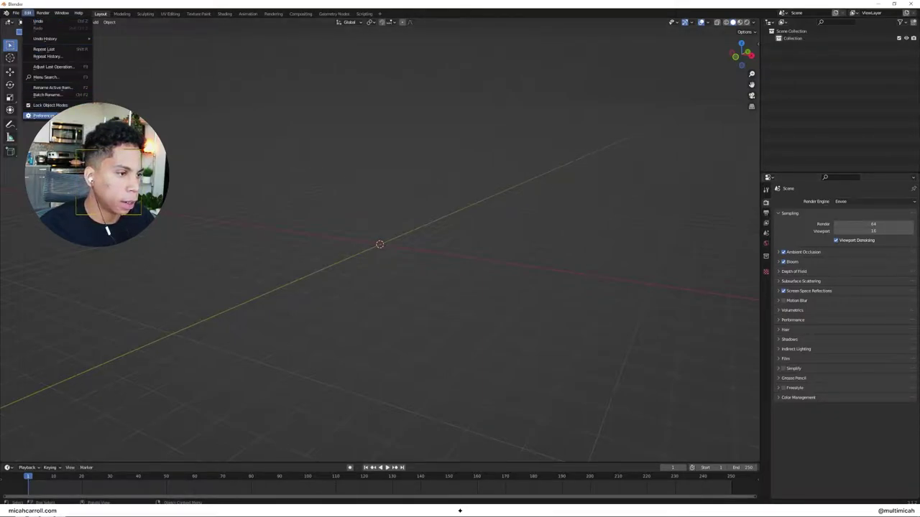
{"action": "left_click", "coordinate": [43, 116]}
{"action": "left_click_drag", "start_coordinate": [98, 17], "coordinate": [385, 101]}
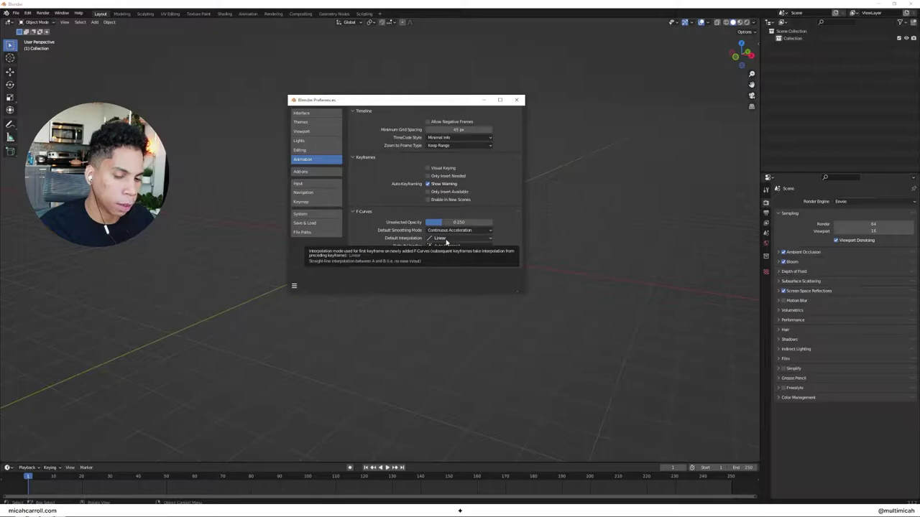
{"action": "left_click", "coordinate": [516, 100]}
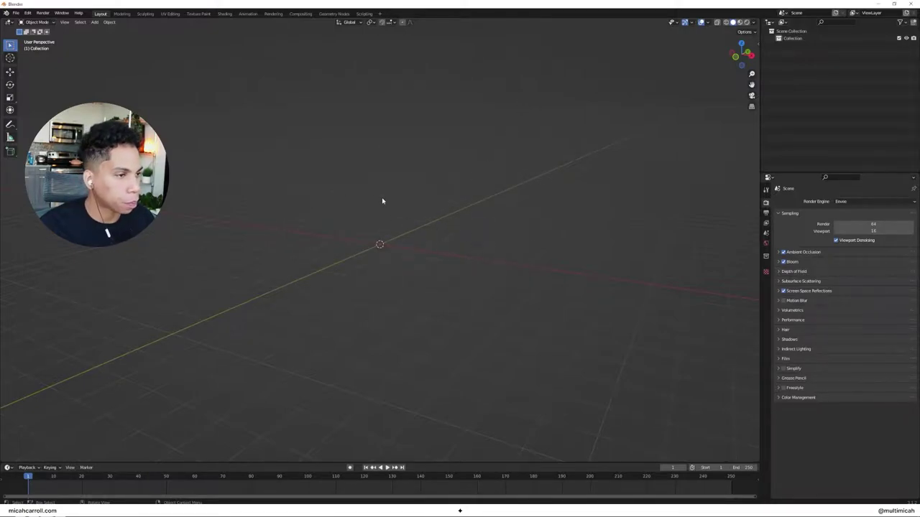
- Add a plane at the world origin and, in top view, scale it by a factor of 4
{"action": "key", "text": "shift+a"}
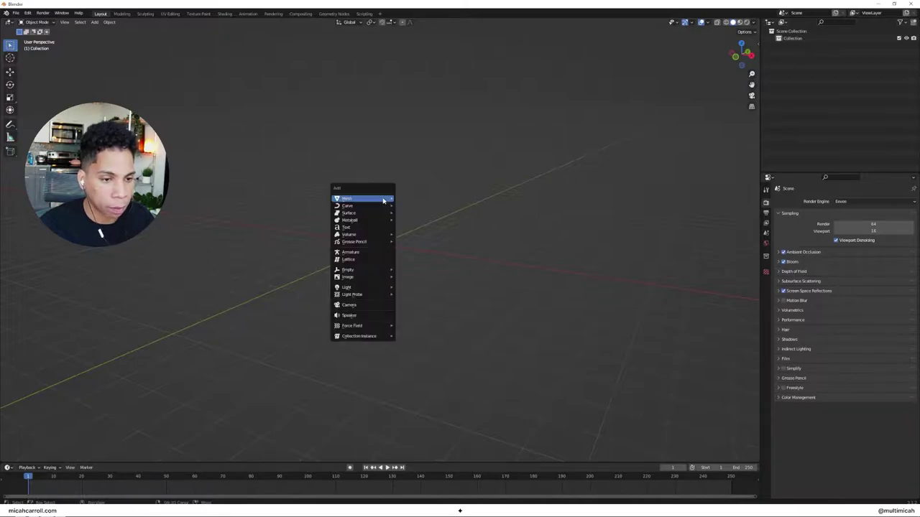
{"action": "left_click", "coordinate": [407, 200]}
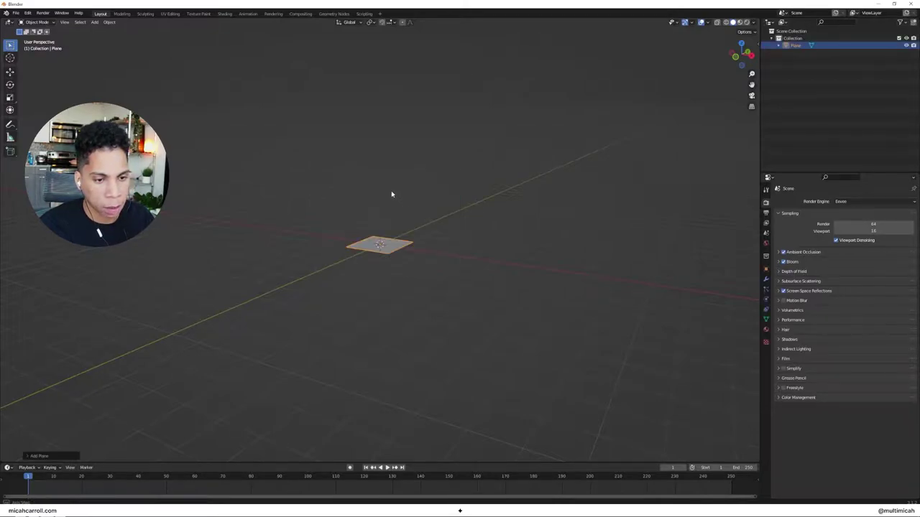
{"action": "middle_click_drag", "start_coordinate": [393, 195], "coordinate": [412, 234]}
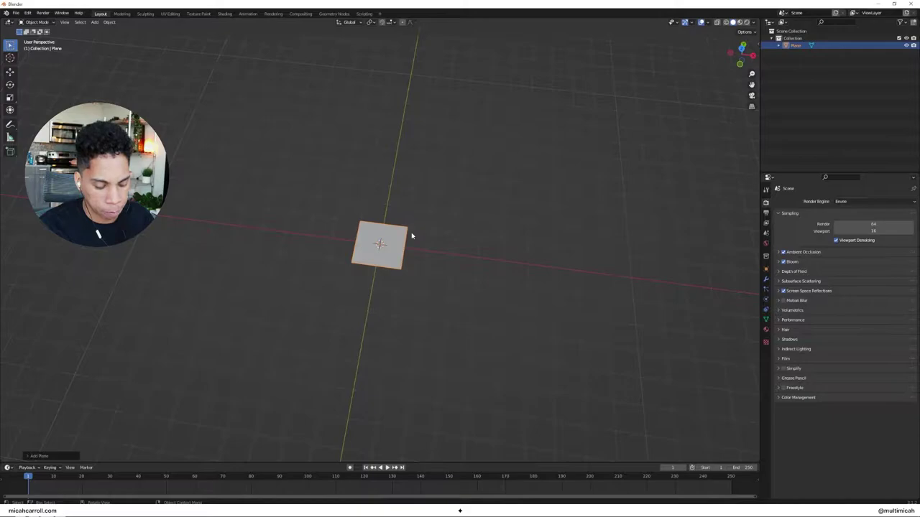
{"action": "key", "text": "grave"}
{"action": "left_click", "coordinate": [403, 195]}
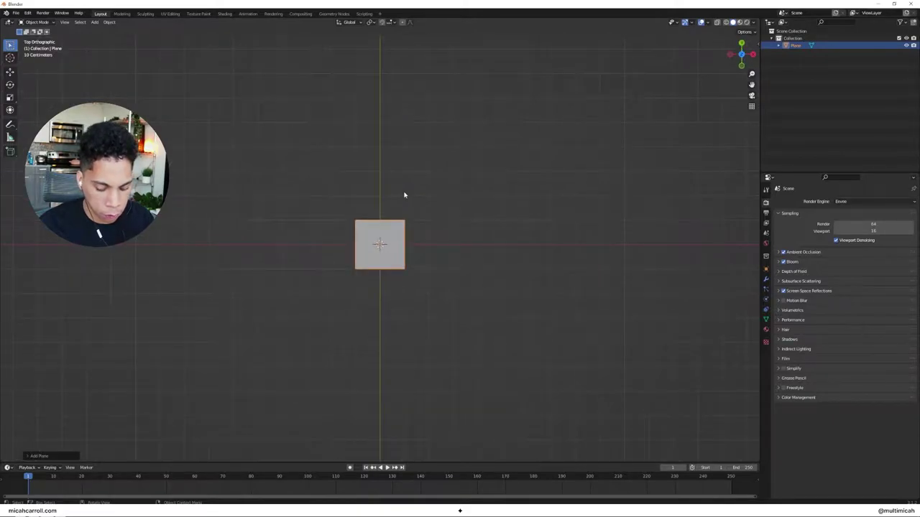
{"action": "type", "text": "s4"}
{"action": "key", "text": "Return"}
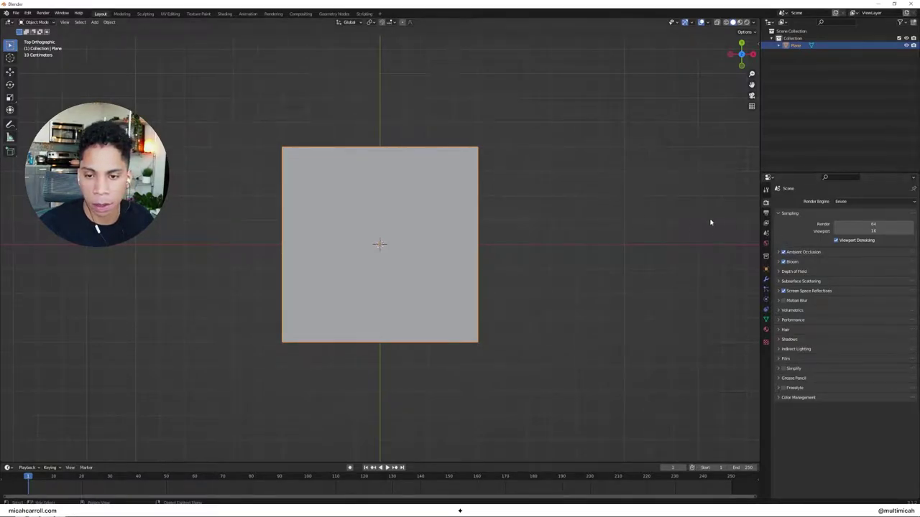
- Deselect the plane and add a camera at the world origin
{"action": "left_click", "coordinate": [636, 213]}
{"action": "left_click", "coordinate": [419, 193]}
{"action": "left_click", "coordinate": [562, 216]}
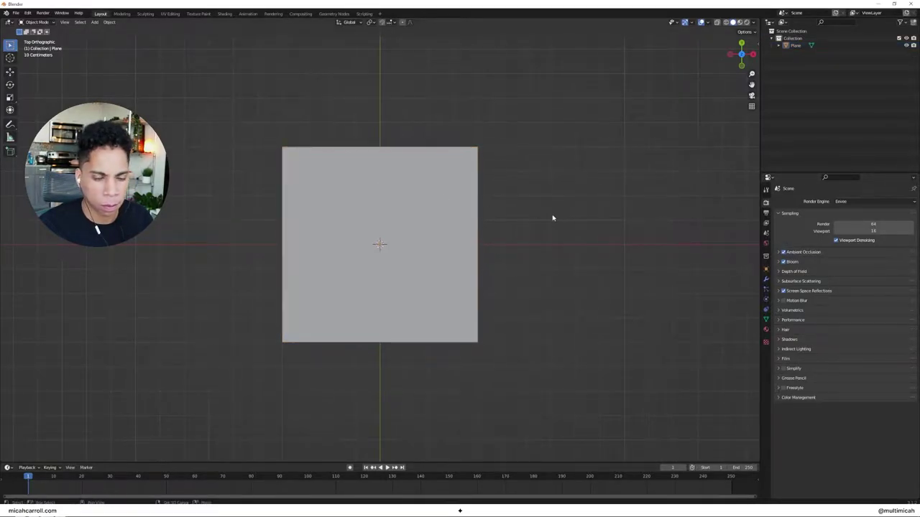
{"action": "key", "text": "shift+a"}
{"action": "mouse_move", "coordinate": [547, 217]}
{"action": "left_click", "coordinate": [547, 329]}
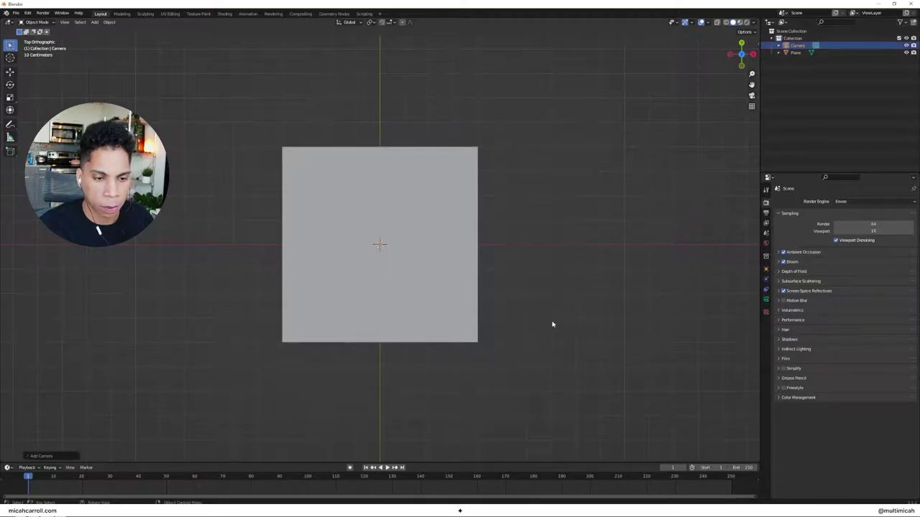
- Raise the camera straight up along Z above the plane and look through it to check the framing
{"action": "middle_click_drag", "start_coordinate": [550, 322], "coordinate": [524, 214]}
{"action": "key", "text": "grave"}
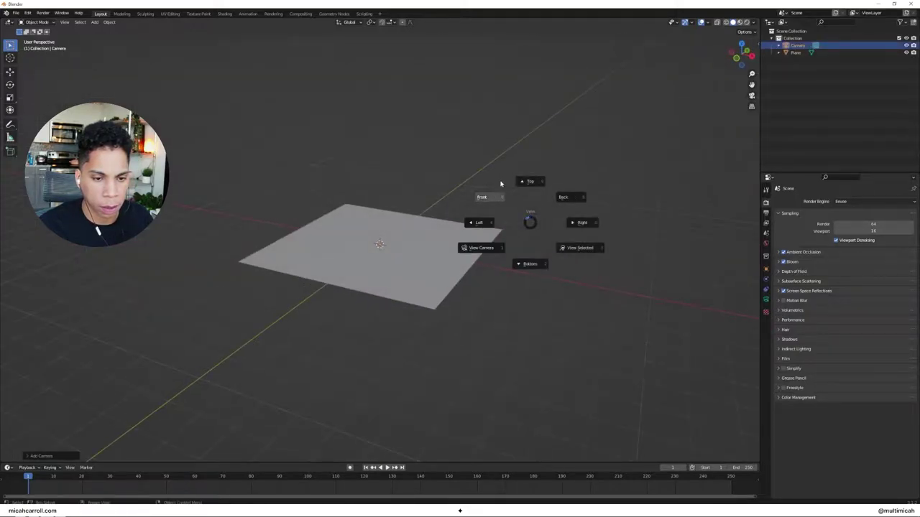
{"action": "left_click", "coordinate": [530, 180]}
{"action": "middle_click_drag", "start_coordinate": [608, 276], "coordinate": [548, 208]}
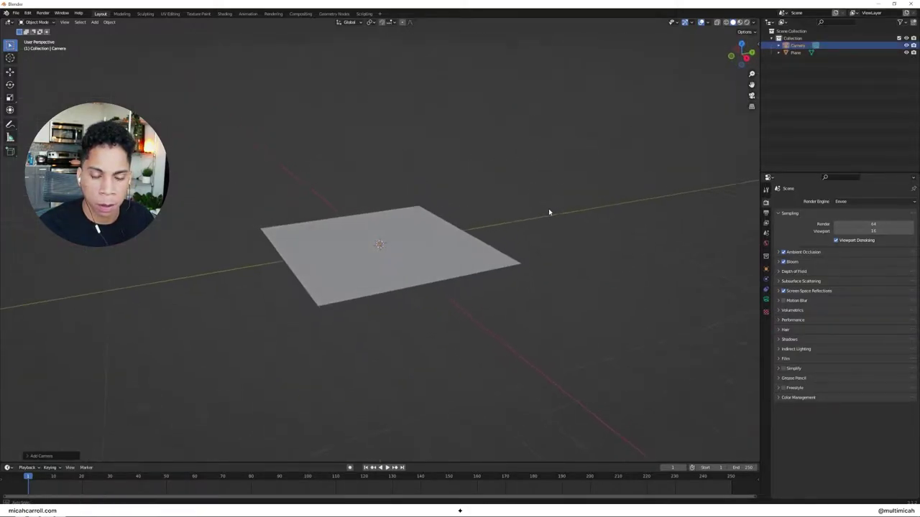
{"action": "key", "text": "g"}
{"action": "key", "text": "z"}
{"action": "left_click", "coordinate": [570, 77]}
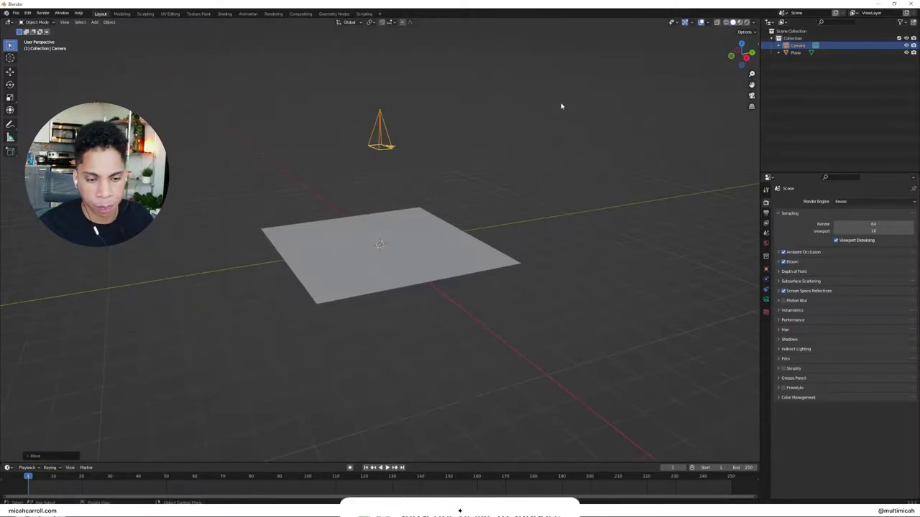
{"action": "key", "text": "grave"}
{"action": "left_click", "coordinate": [437, 185]}
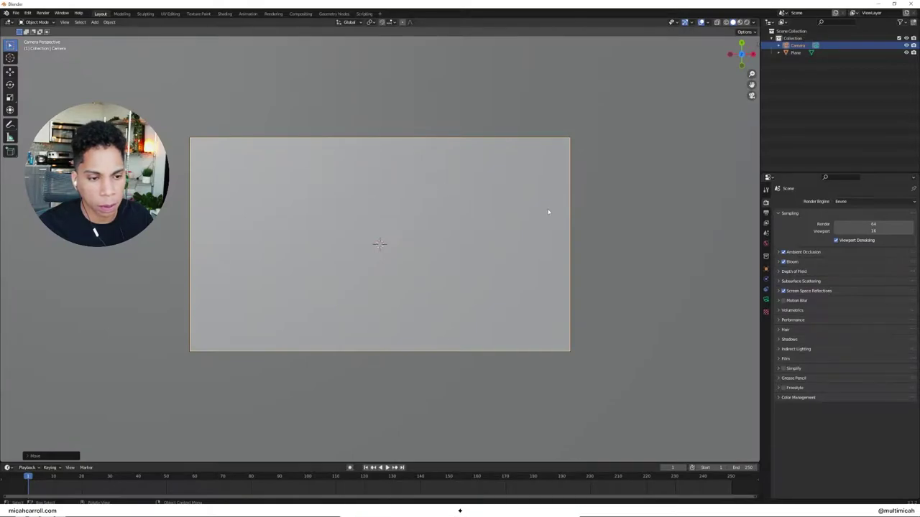
- Leave the camera view and split the 3D viewport vertically into two side-by-side viewports
{"action": "middle_click_drag", "start_coordinate": [548, 207], "coordinate": [512, 138]}
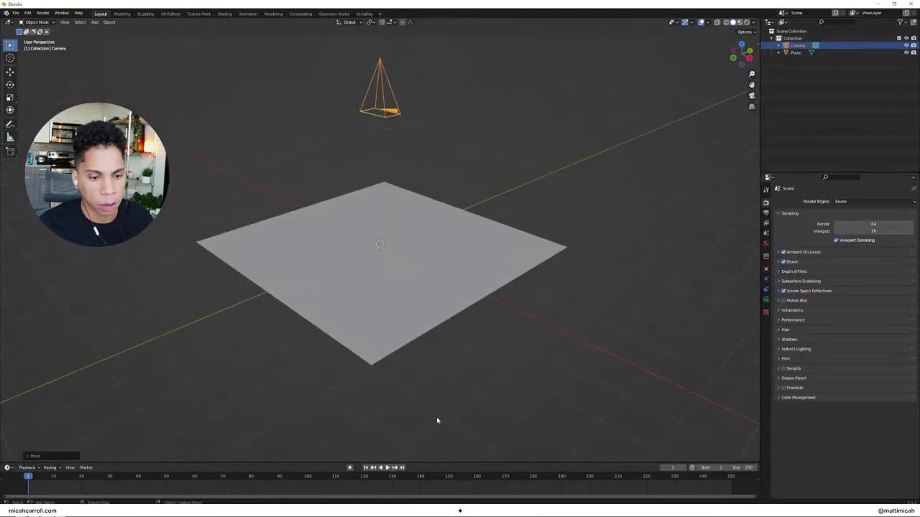
{"action": "right_click", "coordinate": [397, 462]}
{"action": "left_click", "coordinate": [396, 462]}
{"action": "left_click", "coordinate": [386, 457]}
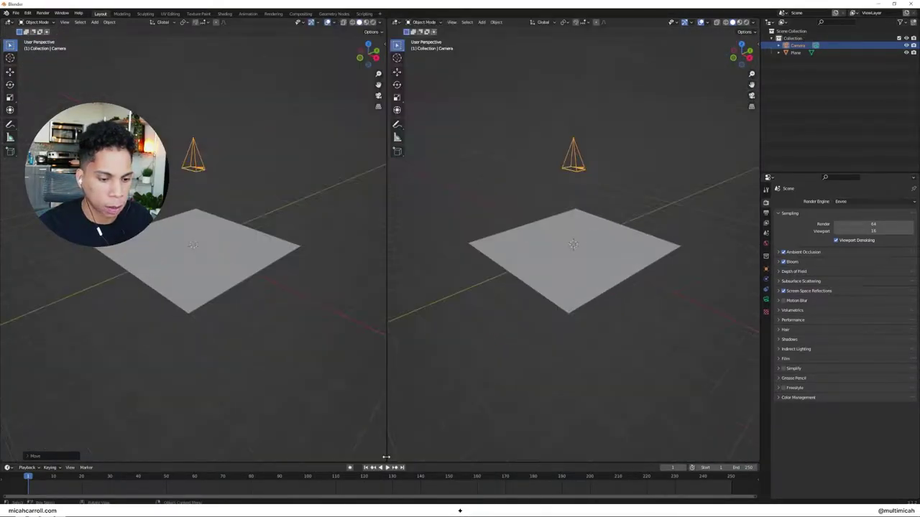
- Raise the camera about 2.9 m more along Z and set the second viewport to the camera view
{"action": "key", "text": "g"}
{"action": "key", "text": "z"}
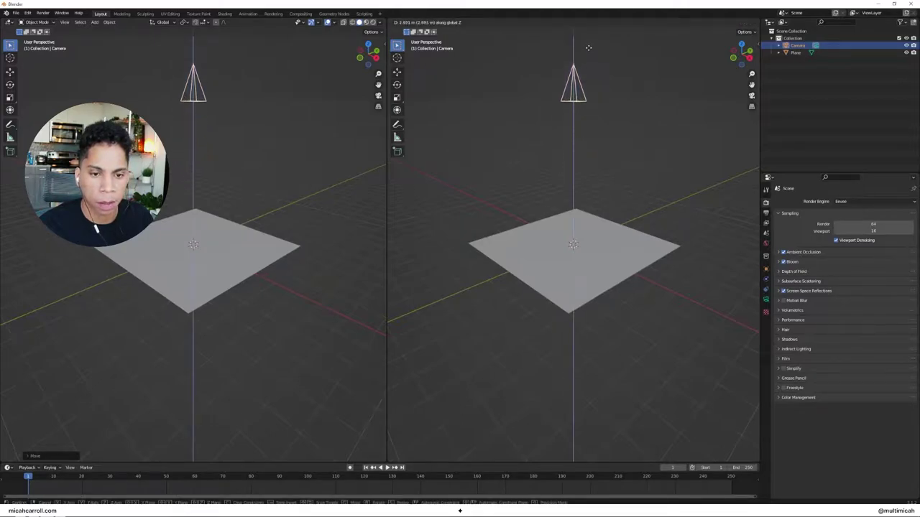
{"action": "left_click", "coordinate": [592, 102]}
{"action": "key", "text": "KP_0"}
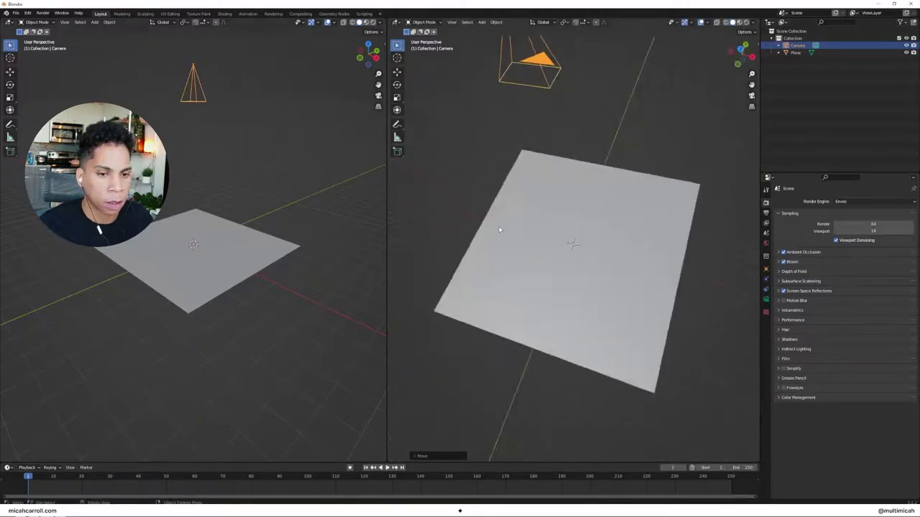
- Raise the camera about another 2.1 m along Z until its frame spans almost the plane's full width
{"action": "key", "text": "g"}
{"action": "key", "text": "z"}
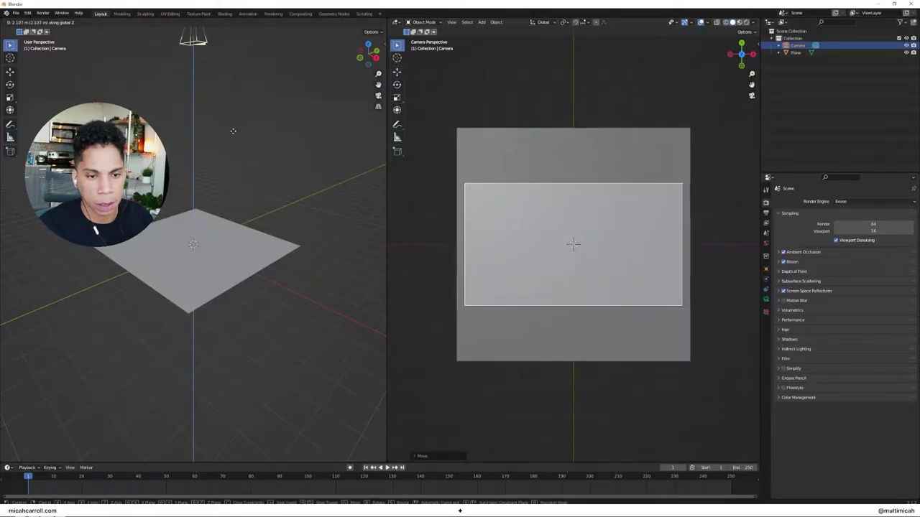
{"action": "left_click", "coordinate": [234, 130]}
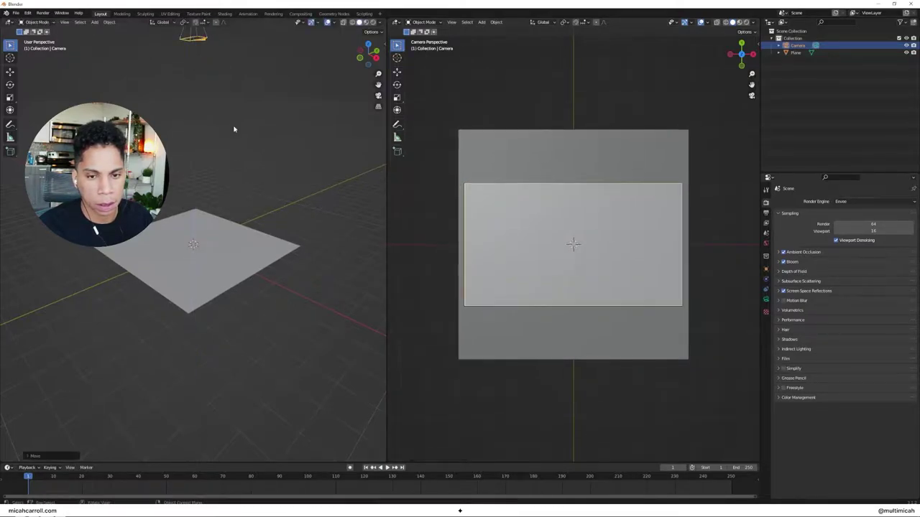
{"action": "left_click", "coordinate": [298, 202]}
{"action": "middle_click_drag", "start_coordinate": [232, 148], "coordinate": [256, 228]}
{"action": "left_click", "coordinate": [255, 233]}
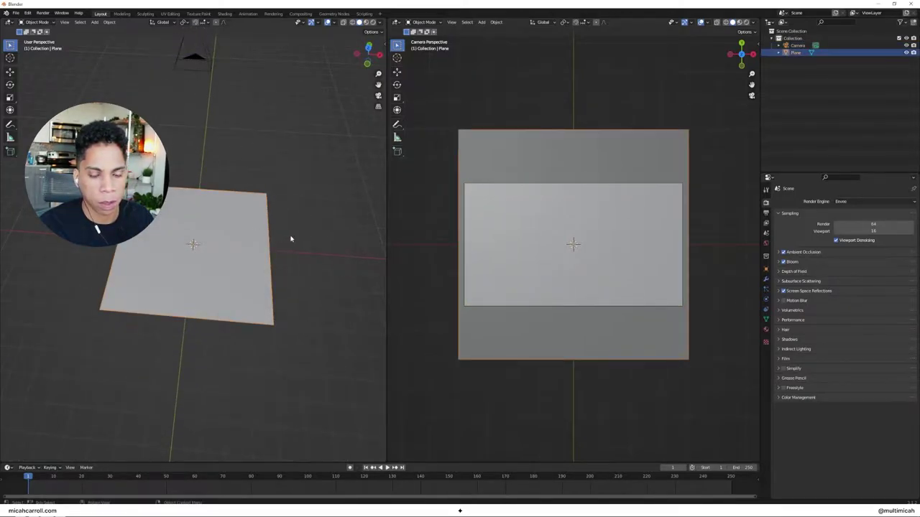
- Set the camera's passepartout opacity to 1 in its viewport display settings and look over the composition guides
{"action": "left_click", "coordinate": [800, 46]}
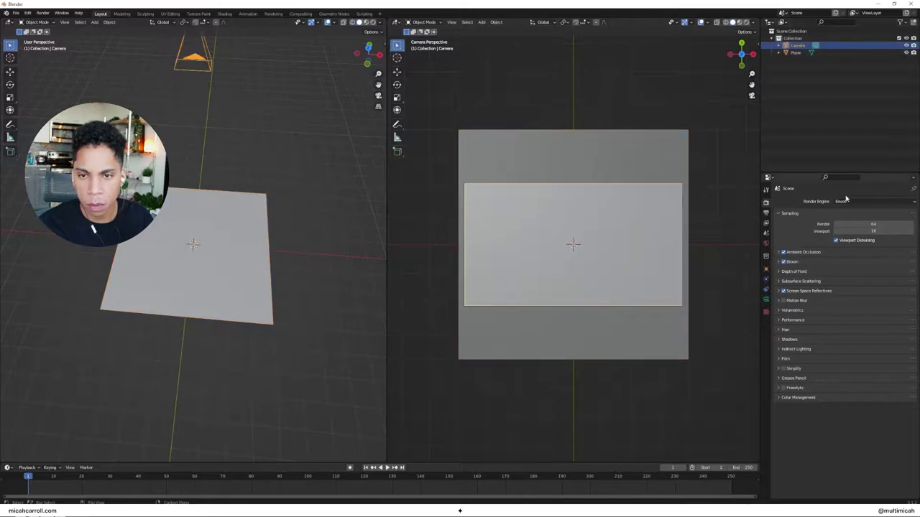
{"action": "left_click", "coordinate": [765, 300]}
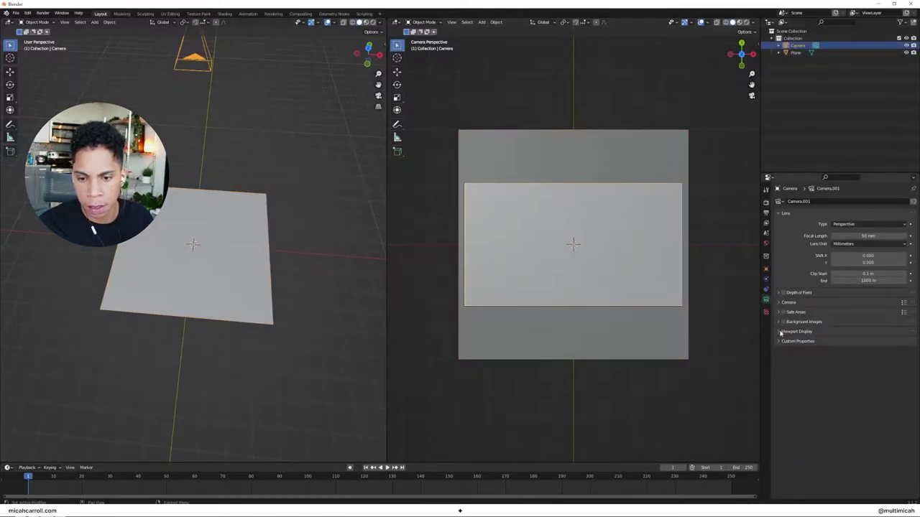
{"action": "left_click", "coordinate": [781, 332]}
{"action": "left_click", "coordinate": [870, 383]}
{"action": "type", "text": "1"}
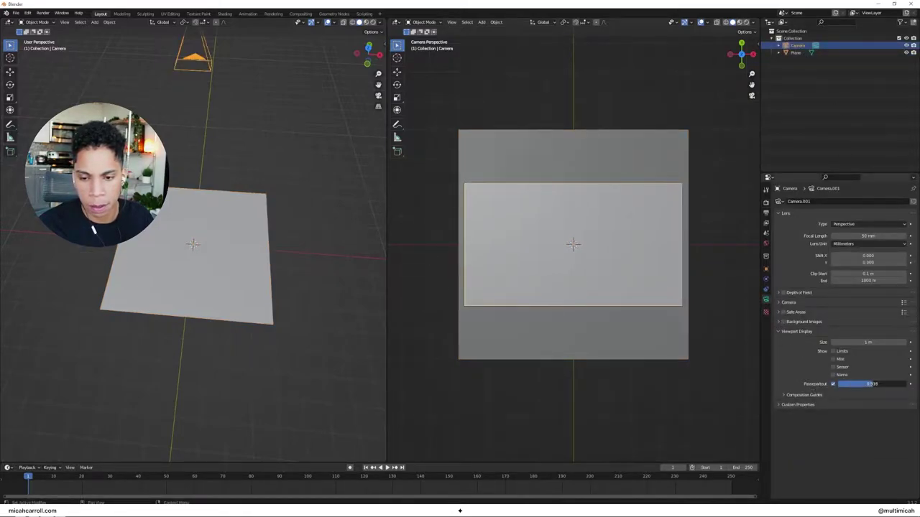
{"action": "key", "text": "Return"}
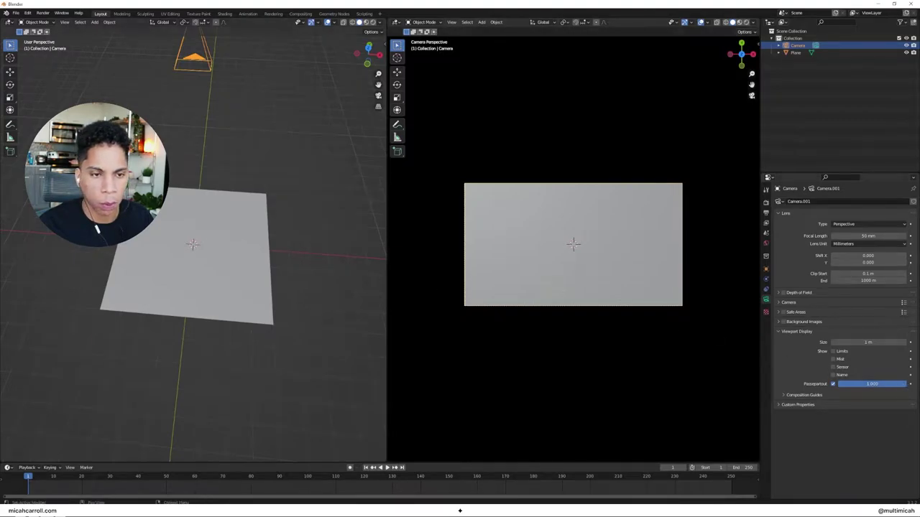
{"action": "left_click", "coordinate": [803, 394]}
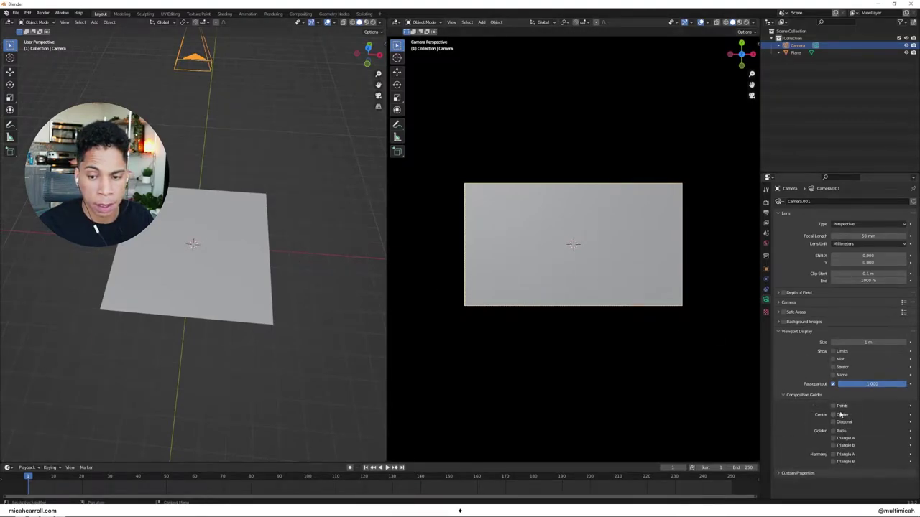
{"action": "left_click", "coordinate": [794, 395]}
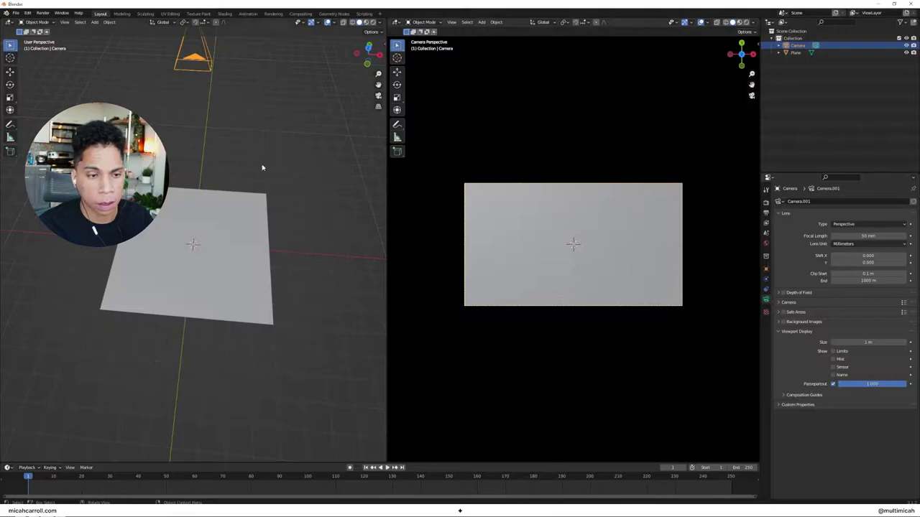
- Subdivide the whole plane five times in Edit Mode, return to Object Mode and keep the plane selected
{"action": "left_click", "coordinate": [267, 168]}
{"action": "left_click", "coordinate": [208, 221]}
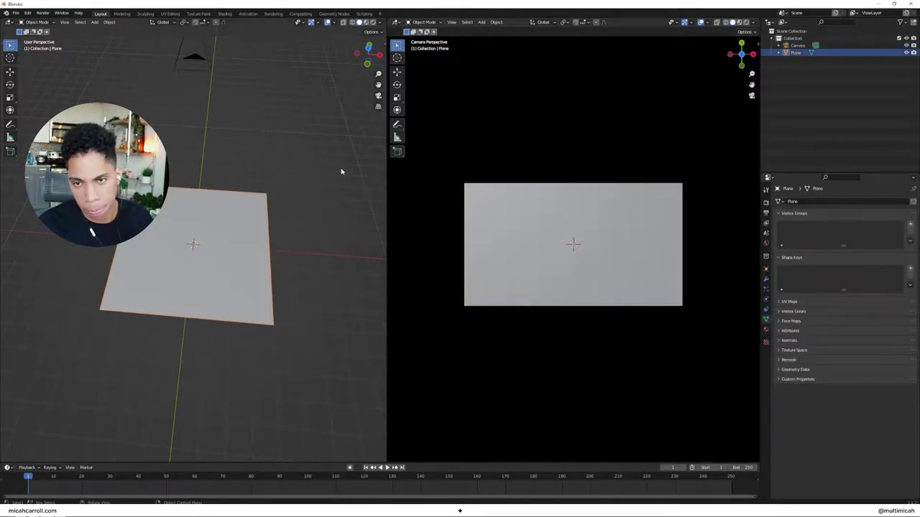
{"action": "key", "text": "Tab"}
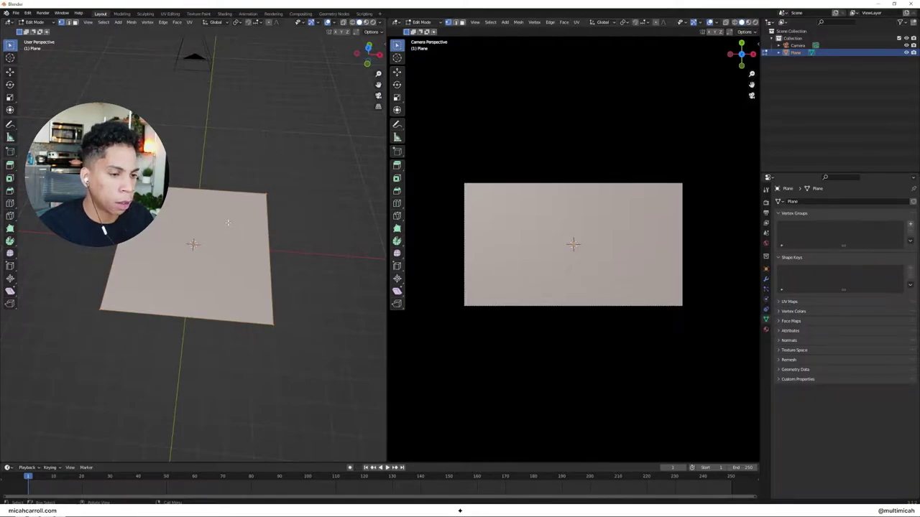
{"action": "right_click", "coordinate": [227, 223]}
{"action": "left_click", "coordinate": [228, 225]}
{"action": "right_click", "coordinate": [229, 226]}
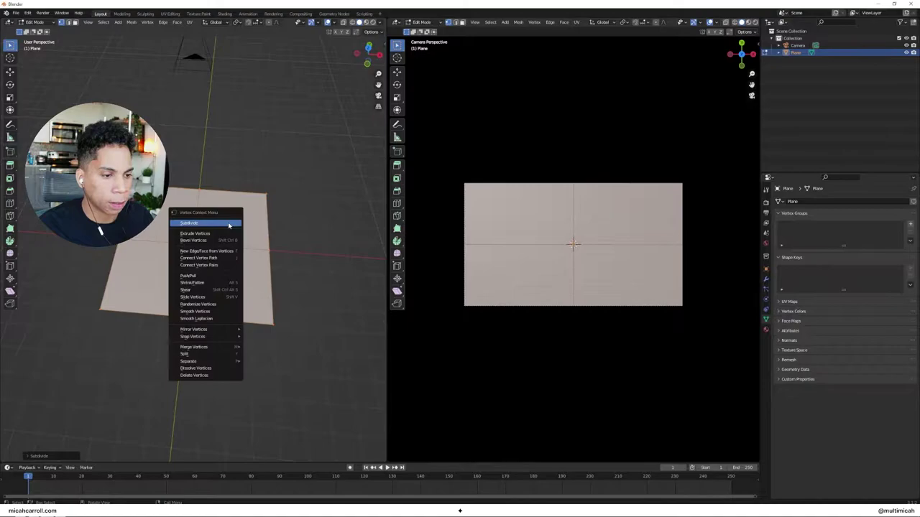
{"action": "left_click", "coordinate": [229, 225]}
{"action": "right_click", "coordinate": [229, 226]}
{"action": "left_click", "coordinate": [228, 224]}
{"action": "right_click", "coordinate": [229, 225]}
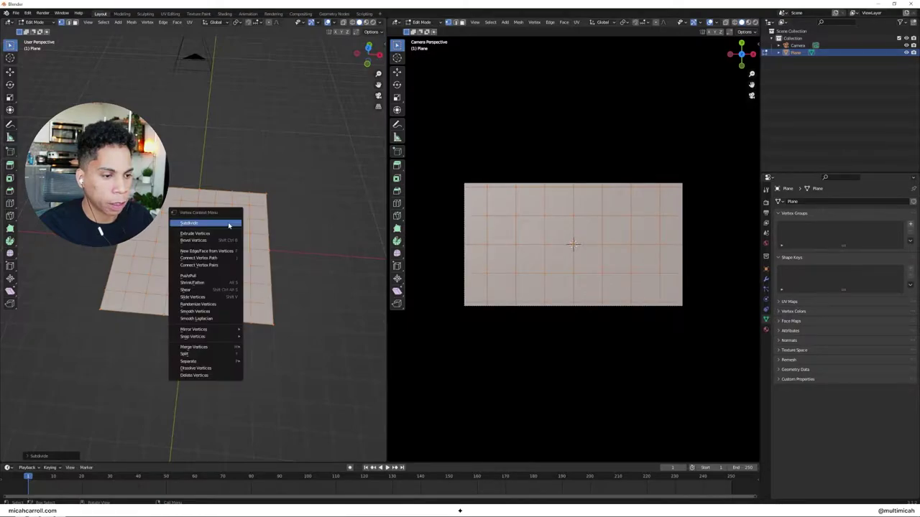
{"action": "left_click", "coordinate": [228, 224]}
{"action": "right_click", "coordinate": [227, 222]}
{"action": "left_click", "coordinate": [228, 223]}
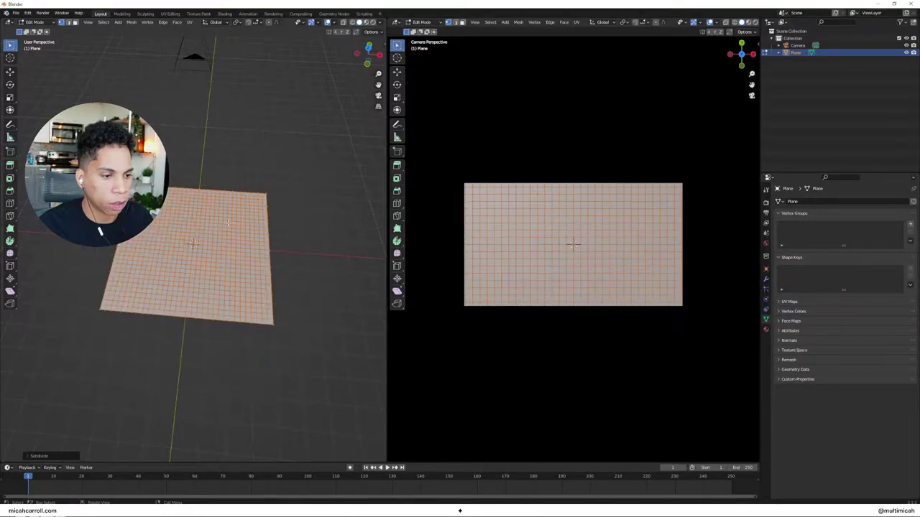
{"action": "key", "text": "Tab"}
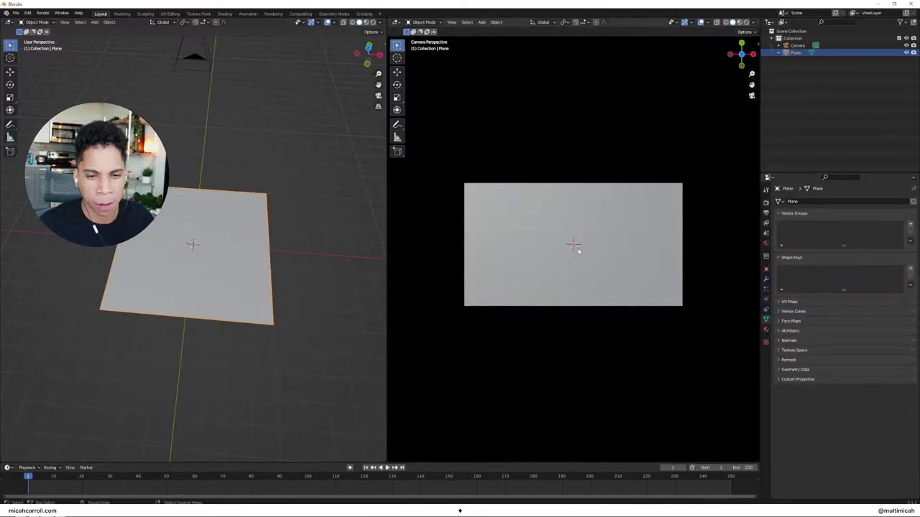
{"action": "left_click", "coordinate": [335, 207]}
{"action": "left_click", "coordinate": [267, 210]}
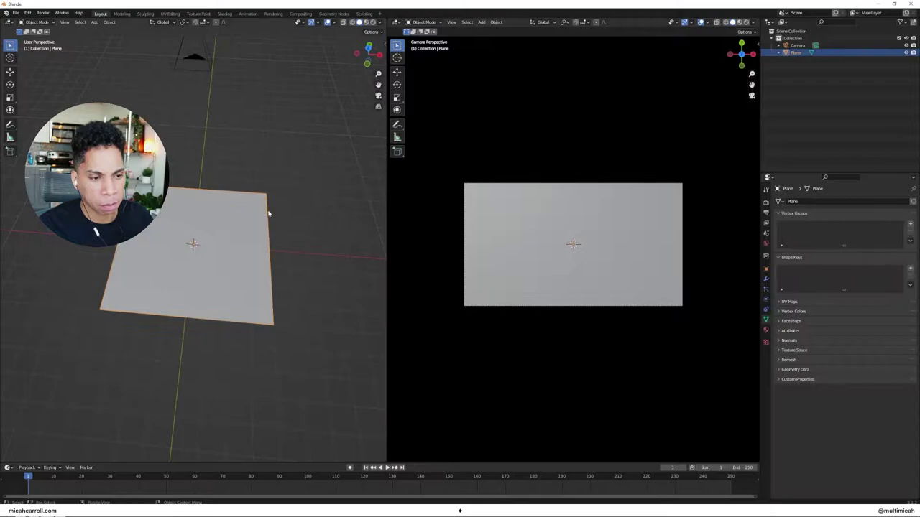
- Rename the plane to "displacement object" in the scene collection and show its modifier settings
{"action": "left_click", "coordinate": [765, 278]}
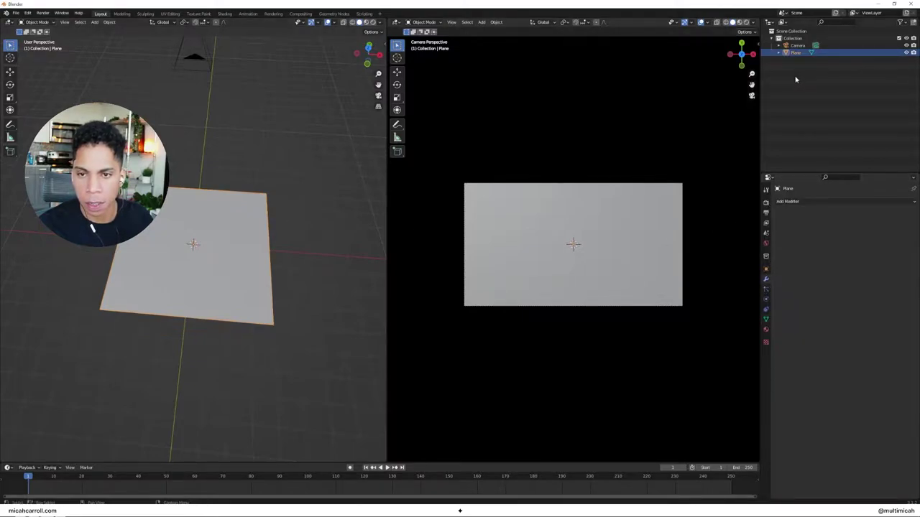
{"action": "double_click", "coordinate": [795, 53]}
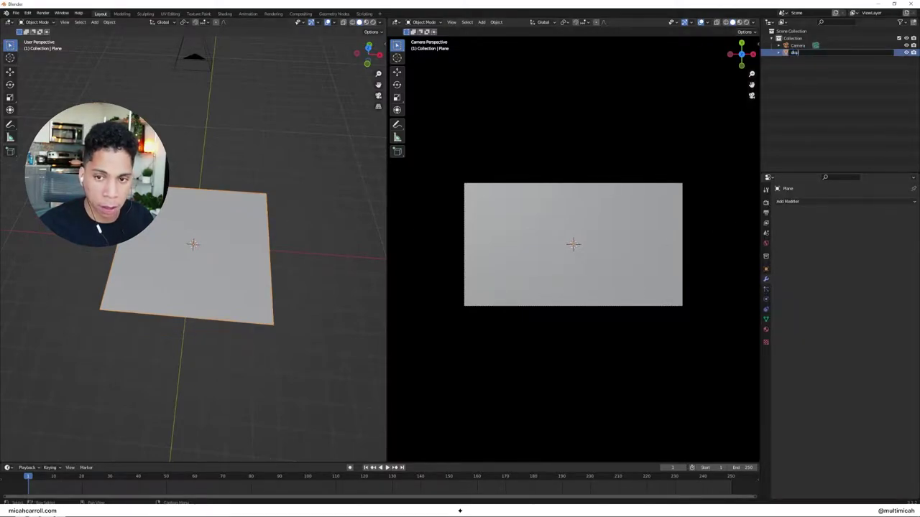
{"action": "type", "text": "displacement object"}
{"action": "key", "text": "Return"}
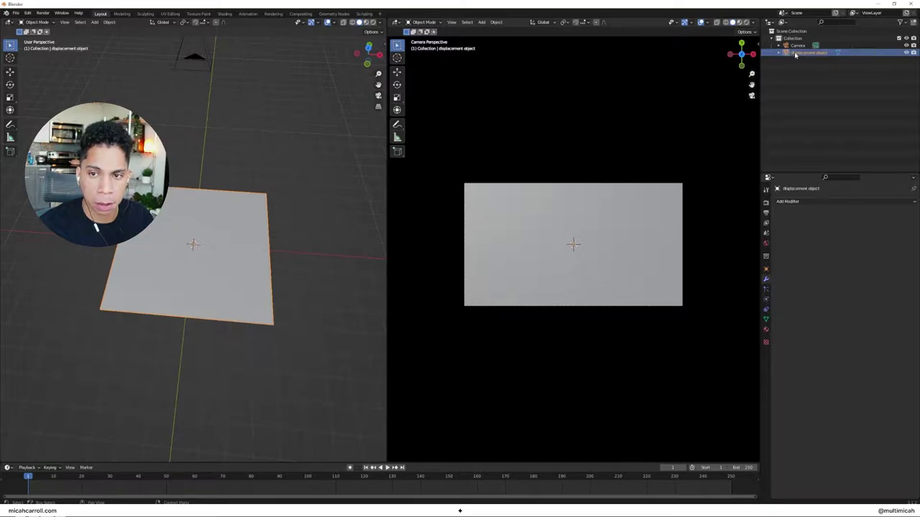
- Add a Displace modifier to the plane and give it a new texture of type Clouds
{"action": "left_click", "coordinate": [809, 202]}
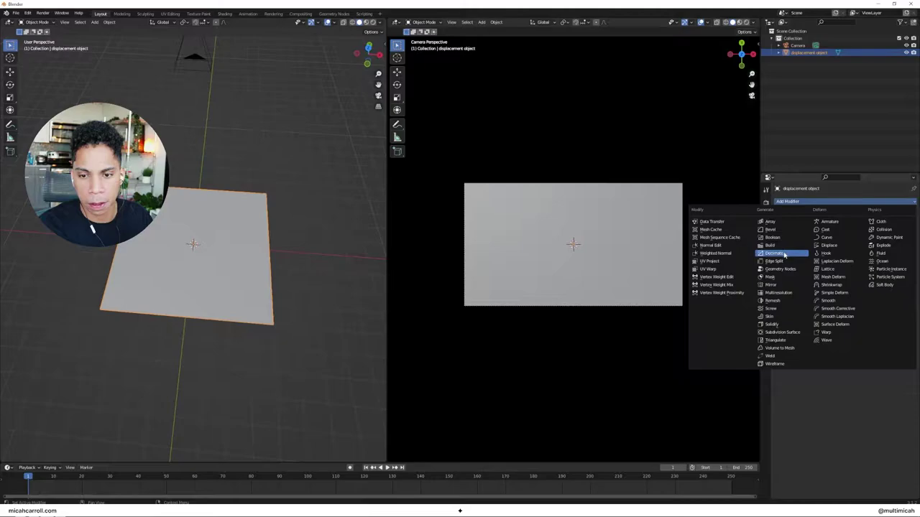
{"action": "left_click", "coordinate": [828, 245]}
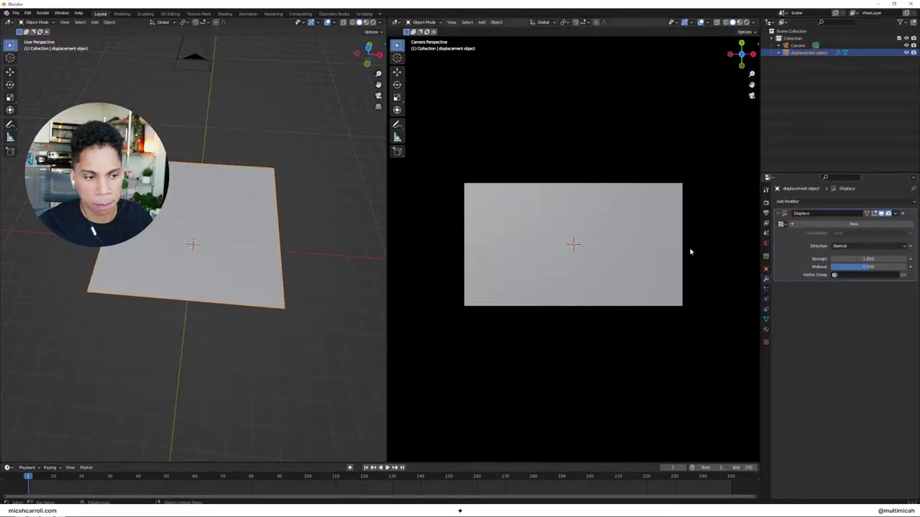
{"action": "left_click", "coordinate": [854, 224]}
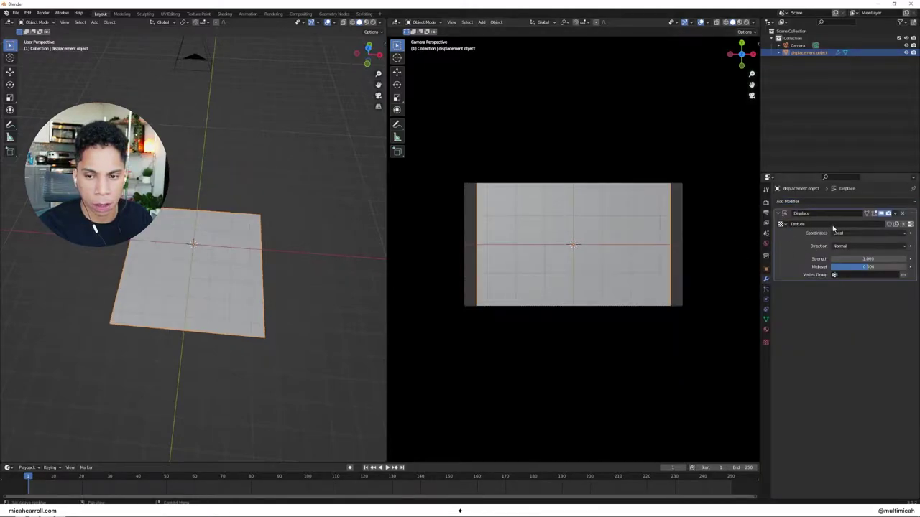
{"action": "left_click", "coordinate": [911, 224]}
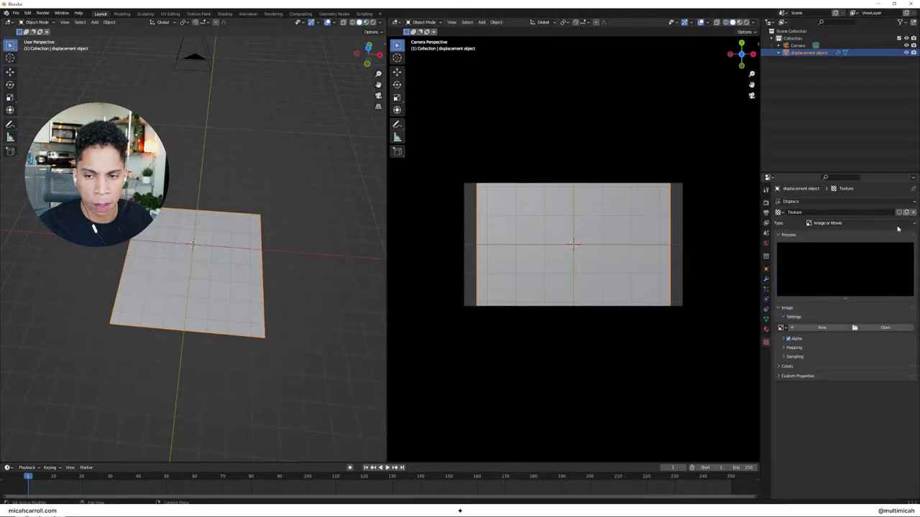
{"action": "left_click", "coordinate": [831, 224]}
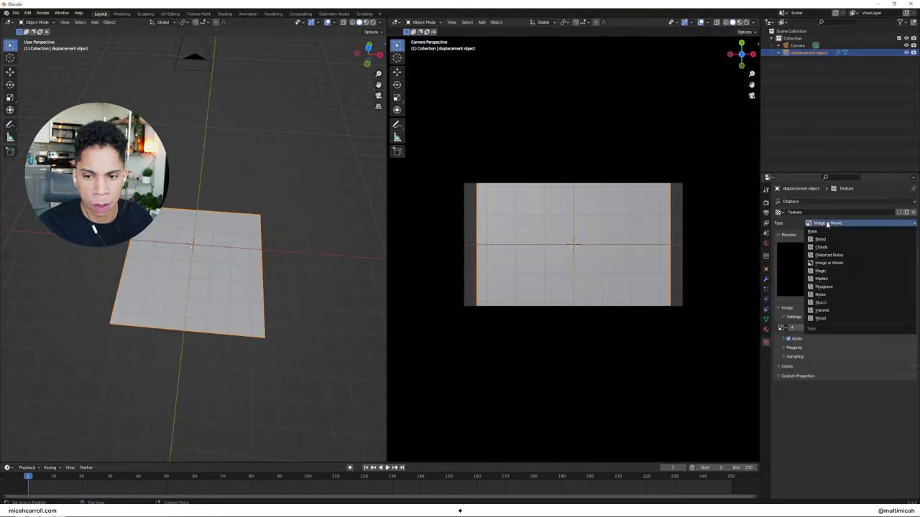
{"action": "left_click", "coordinate": [830, 247]}
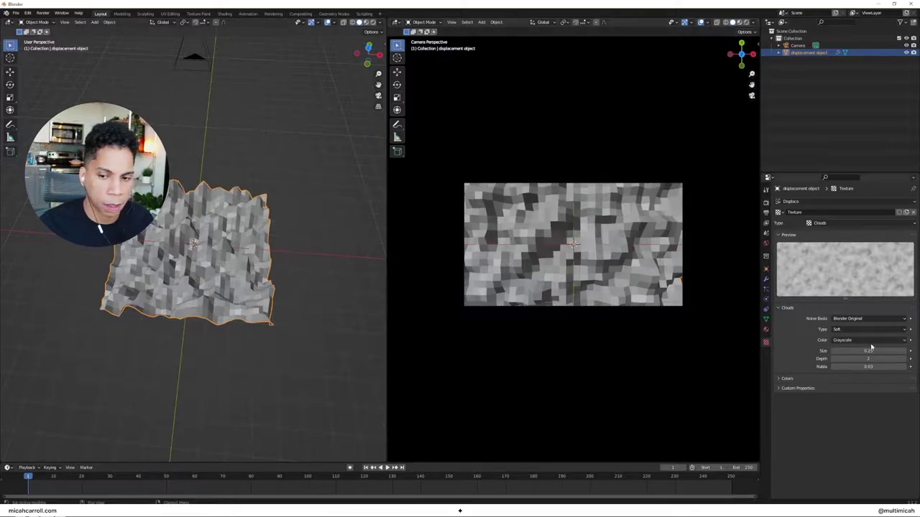
- Try a higher contrast in the clouds texture's Colors settings and undo it
{"action": "left_click", "coordinate": [849, 342]}
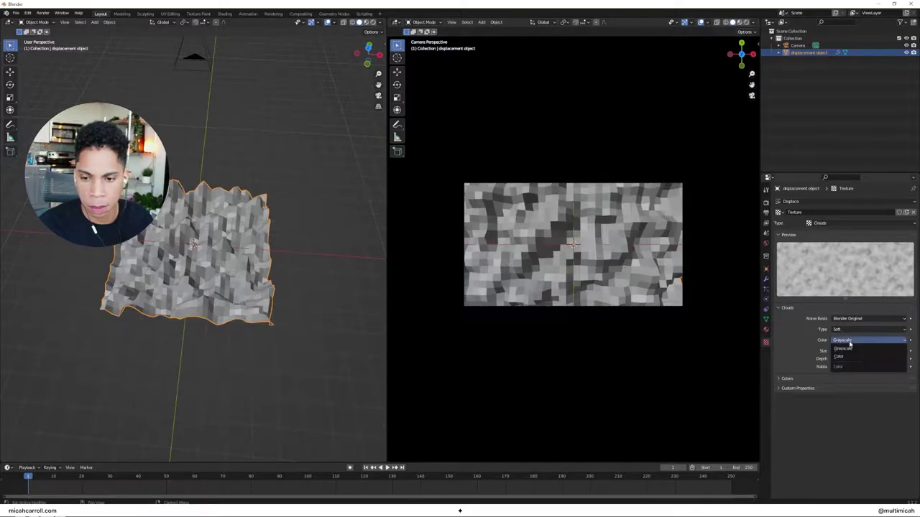
{"action": "left_click", "coordinate": [849, 344]}
{"action": "left_click", "coordinate": [796, 379]}
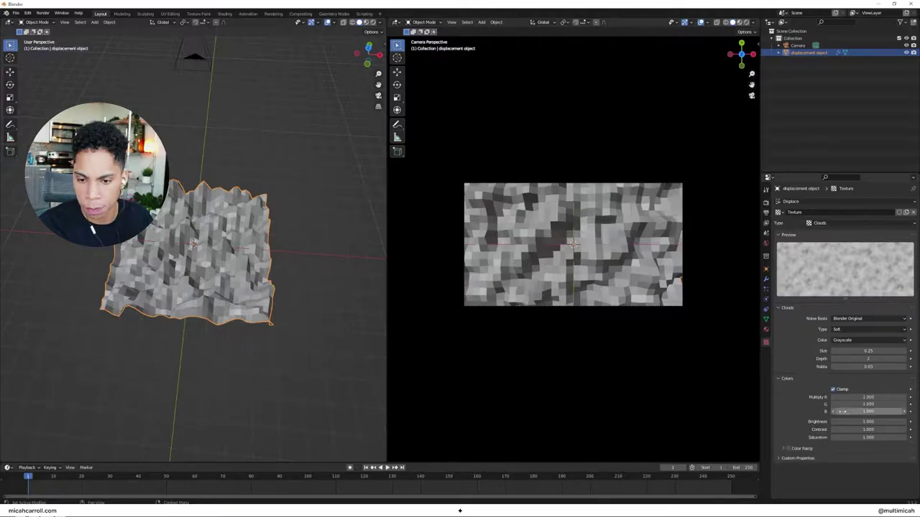
{"action": "left_click_drag", "start_coordinate": [850, 430], "coordinate": [894, 429]}
{"action": "key", "text": "ctrl+z"}
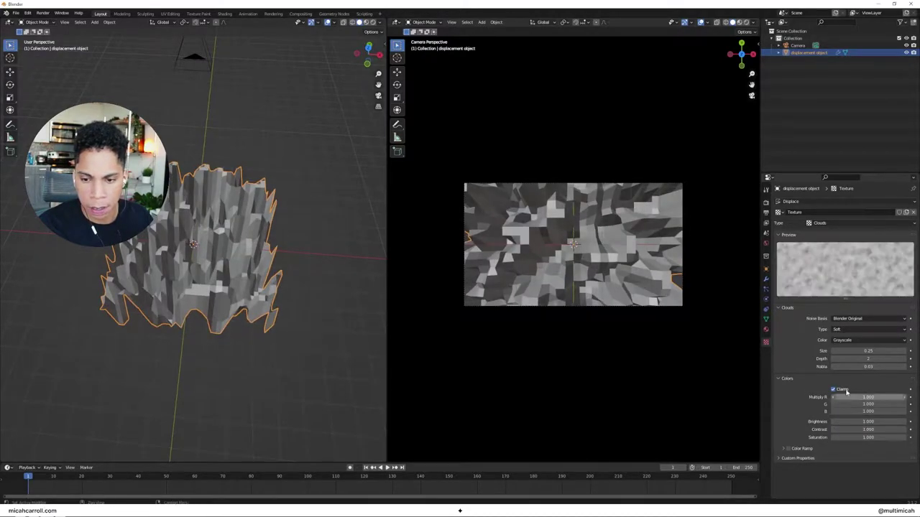
- Set the clouds texture's size to 1.00 and keep its depth at 2
{"action": "mouse_move", "coordinate": [881, 352]}
{"action": "left_mouse_down"}
{"action": "mouse_move", "coordinate": [909, 353]}
{"action": "mouse_move", "coordinate": [861, 360]}
{"action": "mouse_move", "coordinate": [875, 360]}
{"action": "left_mouse_up"}
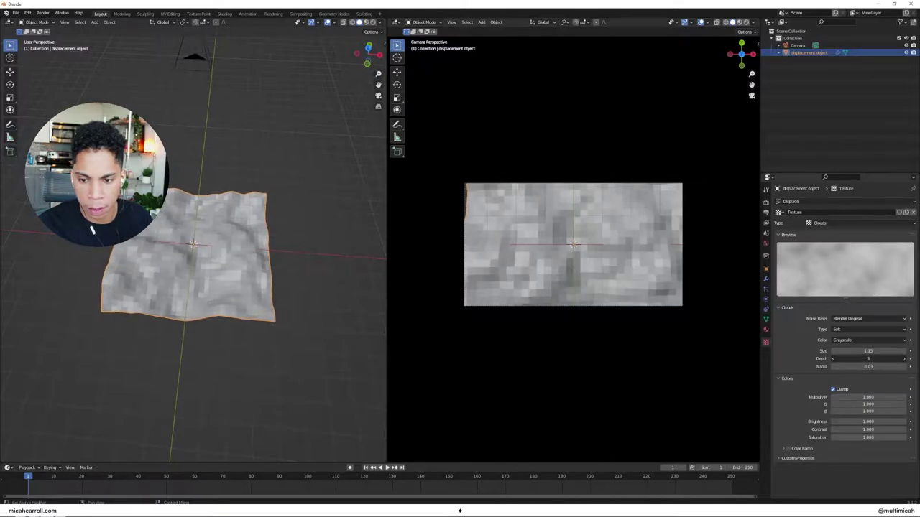
{"action": "key", "text": "Return"}
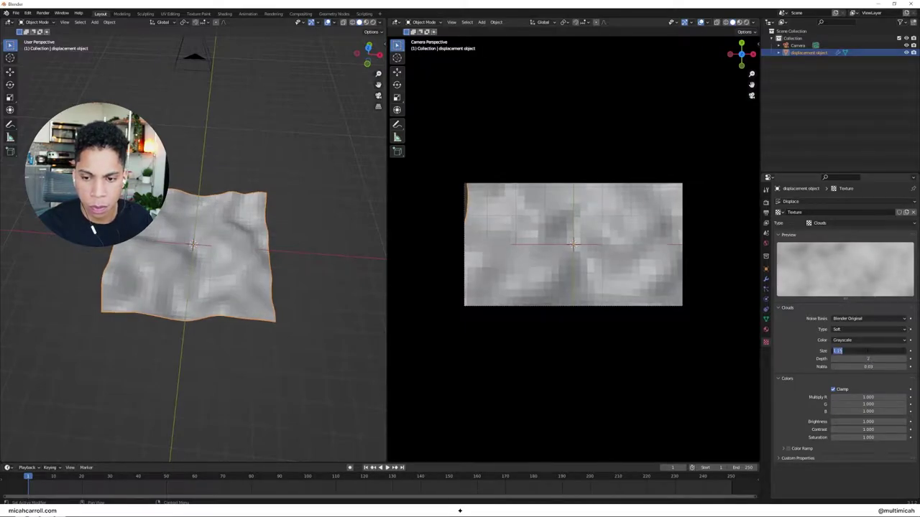
{"action": "left_click_drag", "start_coordinate": [869, 351], "coordinate": [868, 351]}
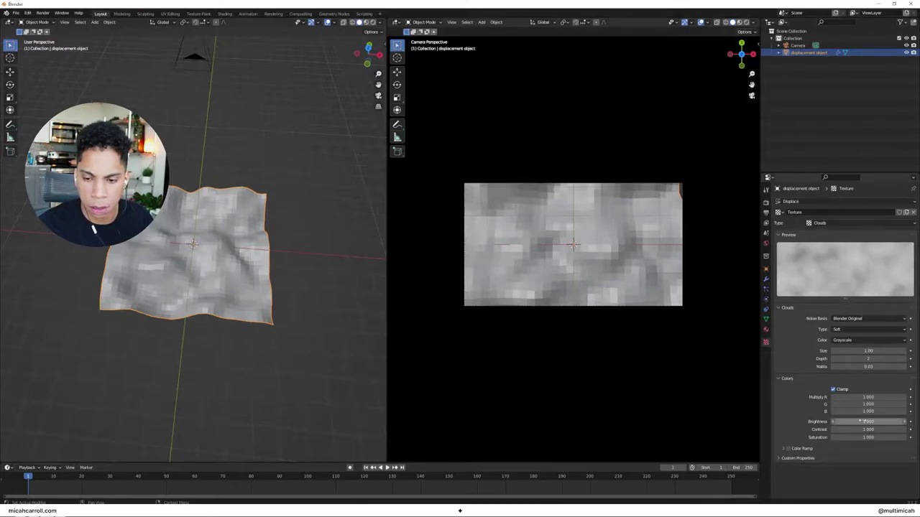
- Raise the clouds texture's contrast to about 5 and lower its brightness to 0.340
{"action": "left_click_drag", "start_coordinate": [868, 429], "coordinate": [912, 429]}
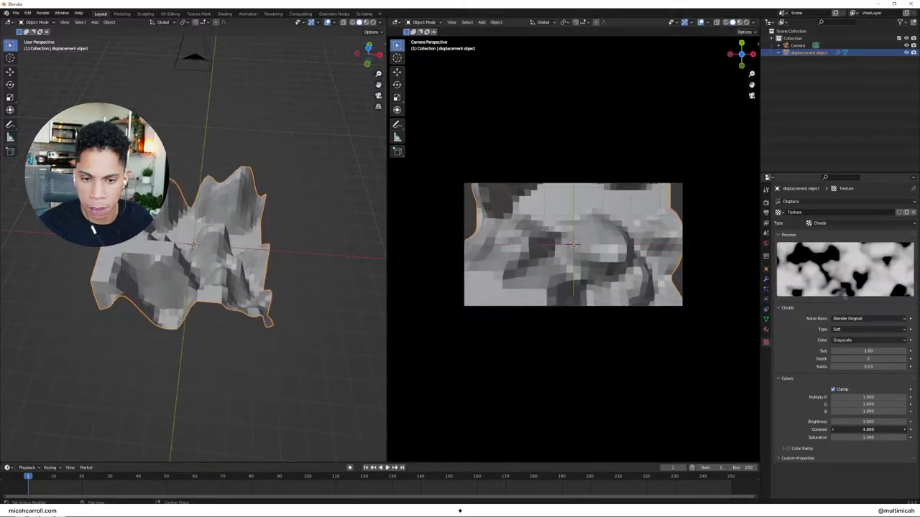
{"action": "mouse_move", "coordinate": [833, 429]}
{"action": "left_mouse_down"}
{"action": "mouse_move", "coordinate": [880, 422]}
{"action": "mouse_move", "coordinate": [834, 422]}
{"action": "left_mouse_up"}
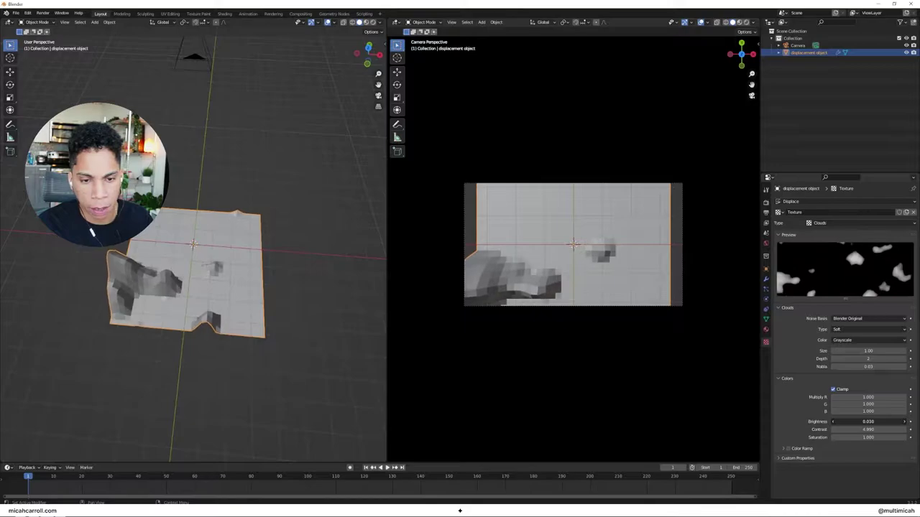
{"action": "left_click_drag", "start_coordinate": [834, 422], "coordinate": [844, 422]}
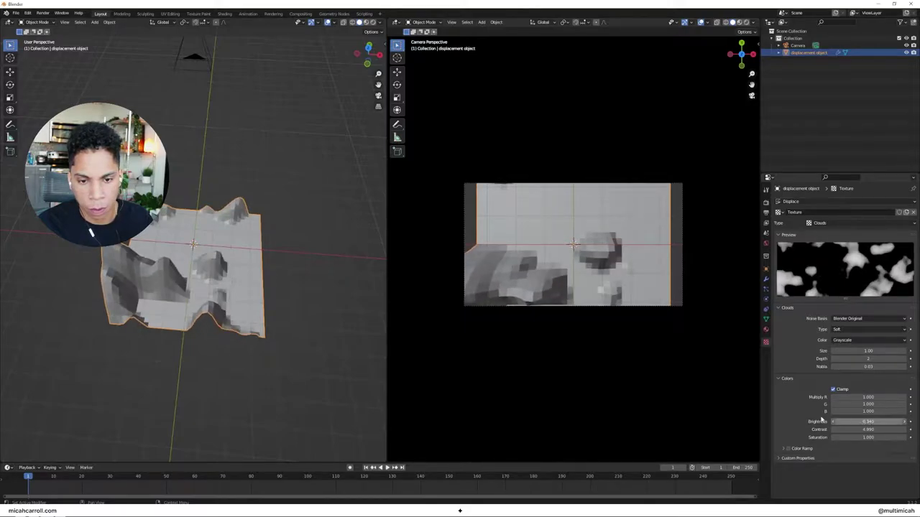
- Lower the camera along Z in two moves until its frame lies entirely within the plane
{"action": "left_click", "coordinate": [194, 57]}
{"action": "key", "text": "g"}
{"action": "key", "text": "z"}
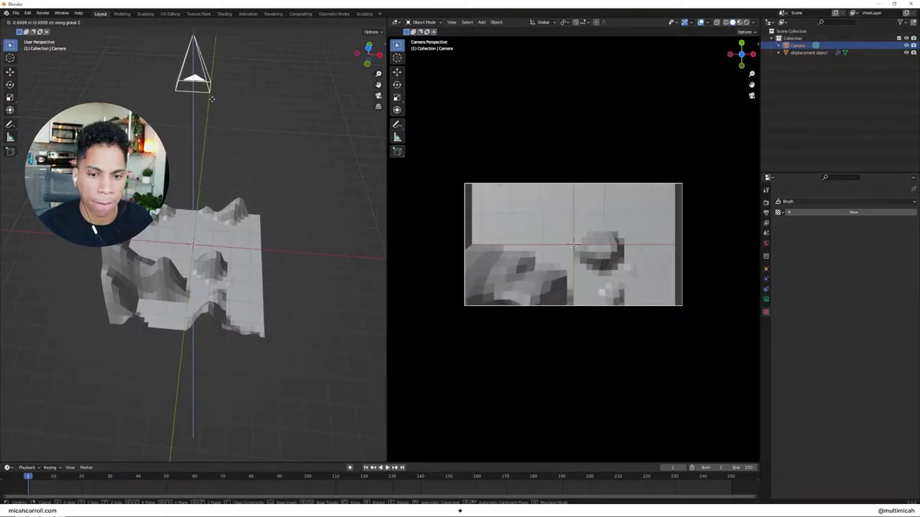
{"action": "left_click", "coordinate": [206, 132]}
{"action": "key", "text": "g"}
{"action": "key", "text": "z"}
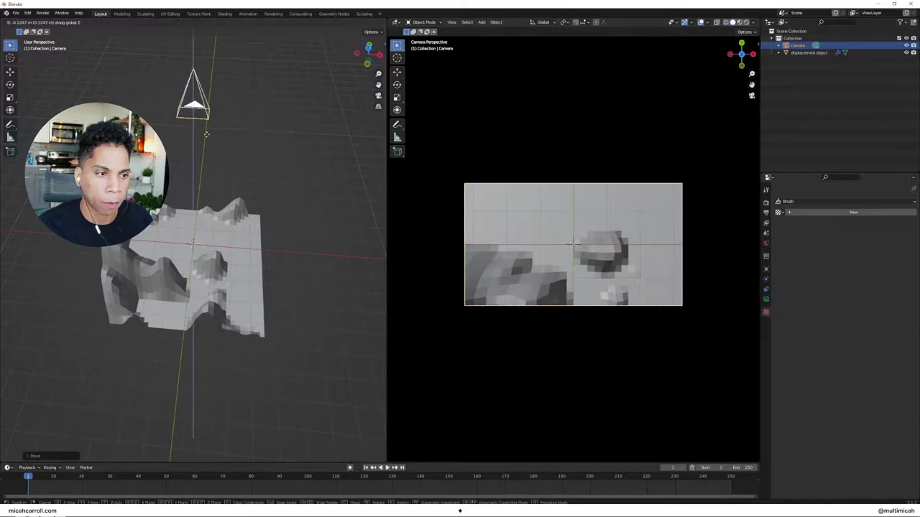
{"action": "left_click", "coordinate": [210, 138]}
- Select the displacement object and set its clouds texture's contrast to 2
{"action": "left_click", "coordinate": [218, 247]}
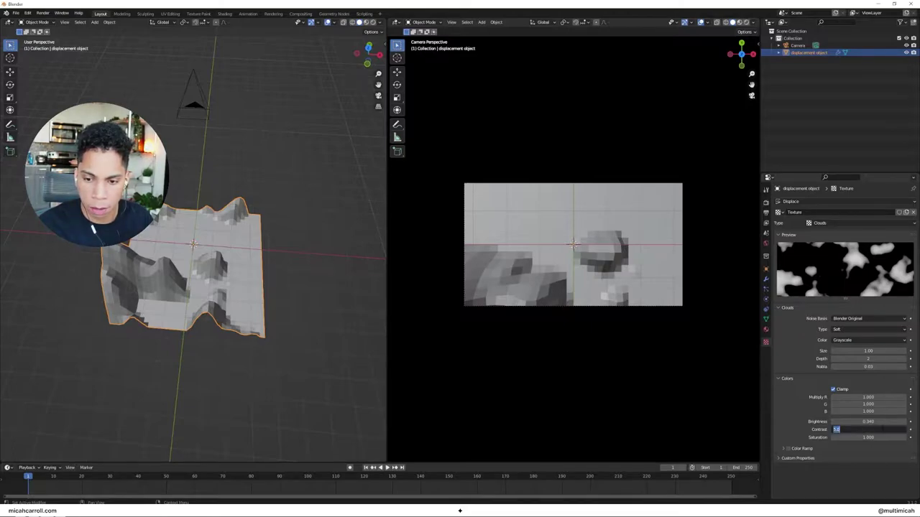
{"action": "type", "text": "1"}
{"action": "key", "text": "Return"}
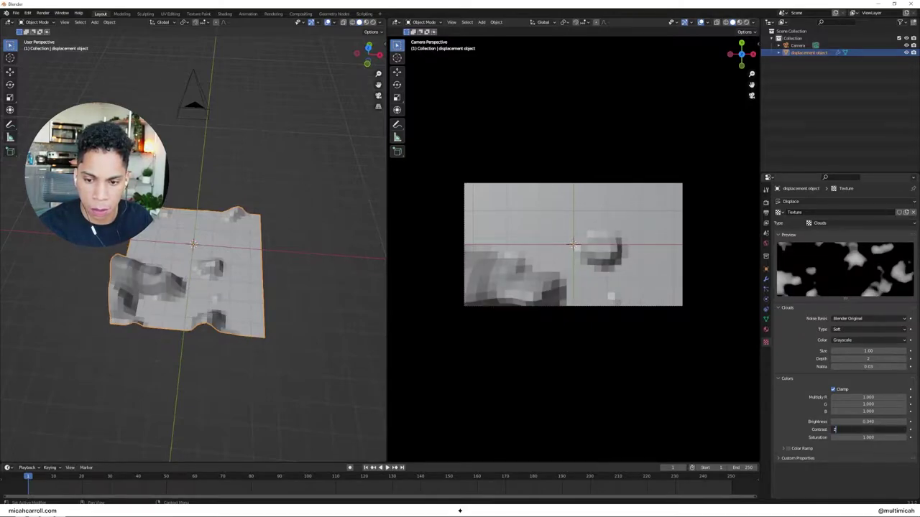
{"action": "type", "text": "2"}
{"action": "key", "text": "Return"}
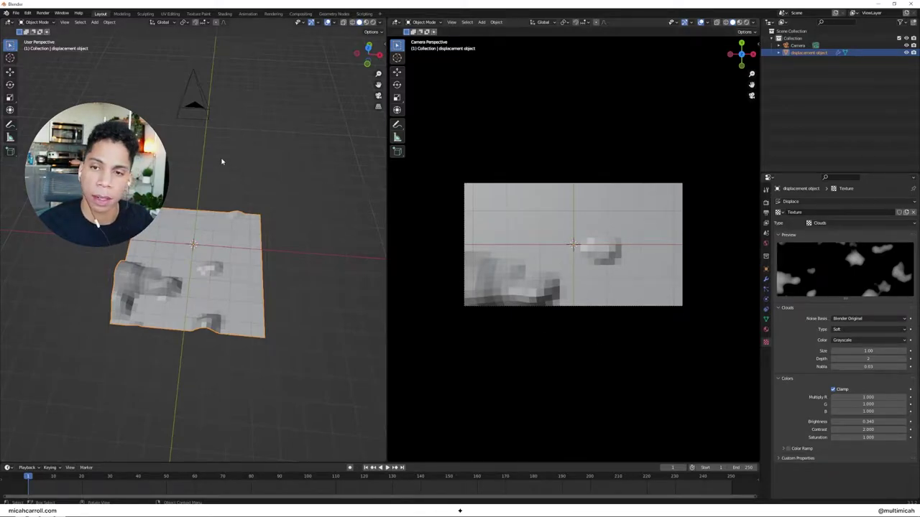
- Deselect the displaced plane and add a Bezier circle curve at the scene's origin
{"action": "left_click", "coordinate": [342, 230]}
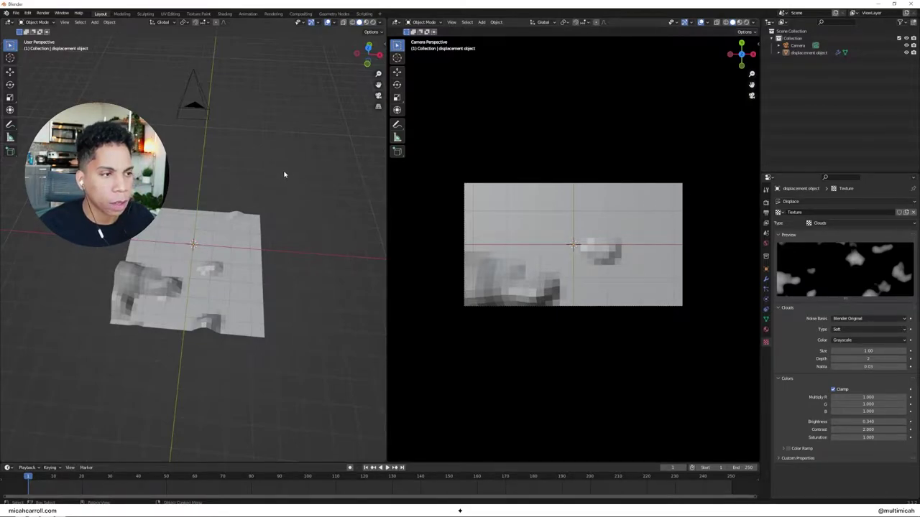
{"action": "key", "text": "shift+a"}
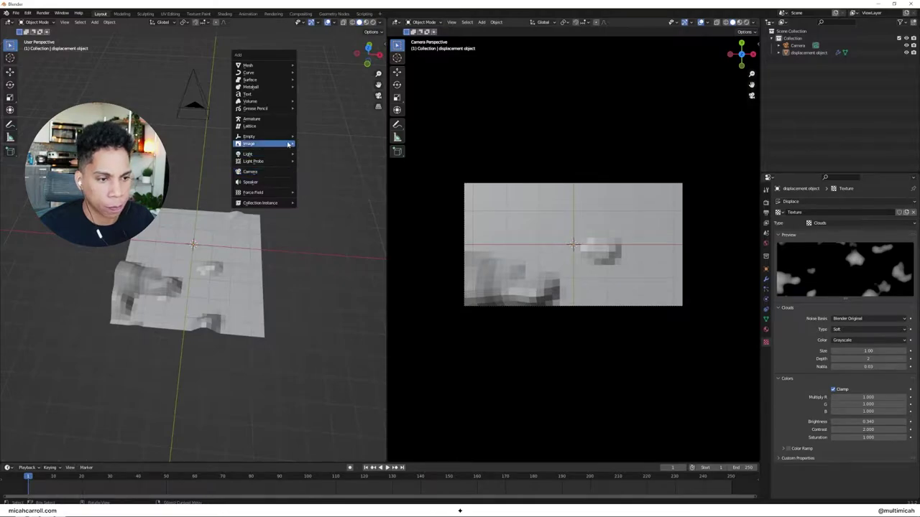
{"action": "mouse_move", "coordinate": [287, 141]}
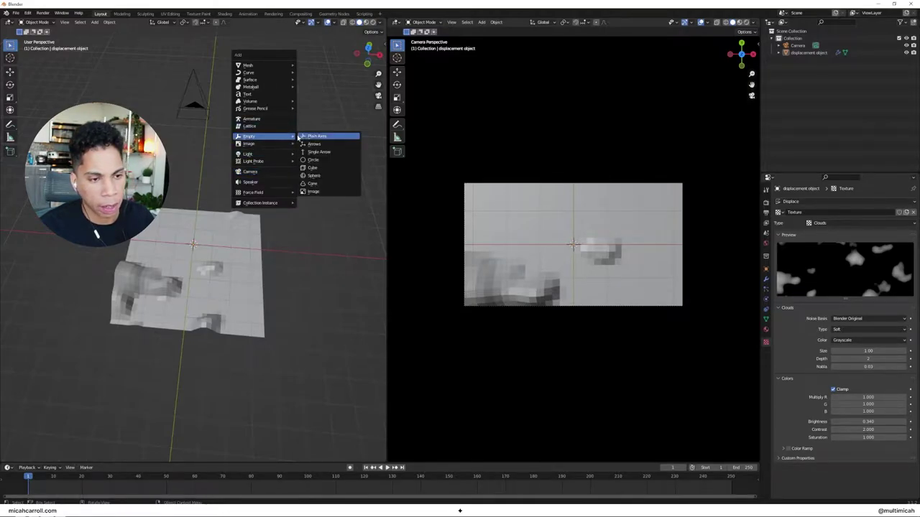
{"action": "mouse_move", "coordinate": [274, 73]}
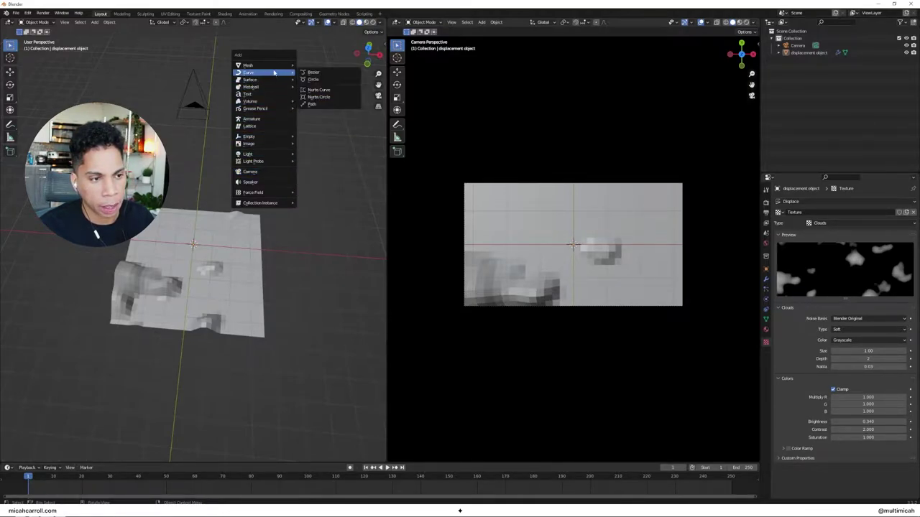
{"action": "left_click", "coordinate": [311, 80]}
- Rotate the Bezier circle 90° about the X axis so it stands upright
{"action": "middle_click_drag", "start_coordinate": [320, 195], "coordinate": [314, 246]}
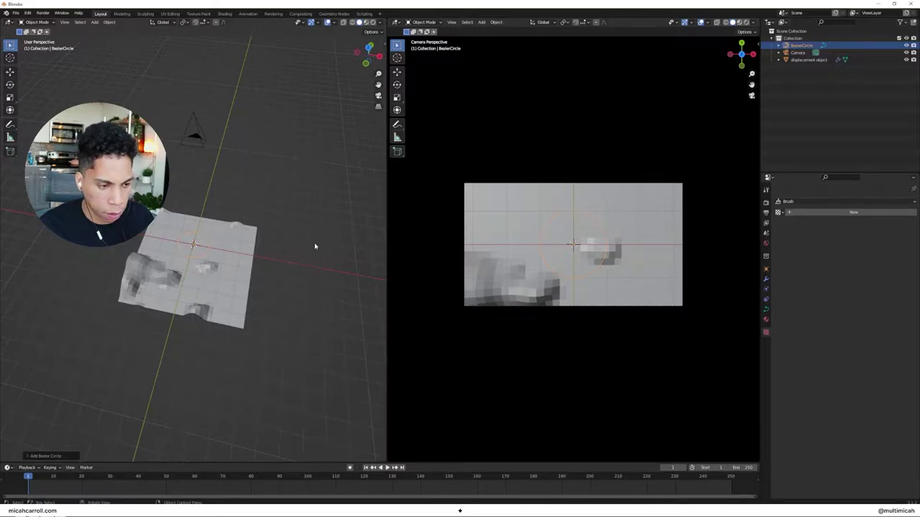
{"action": "key", "text": "r"}
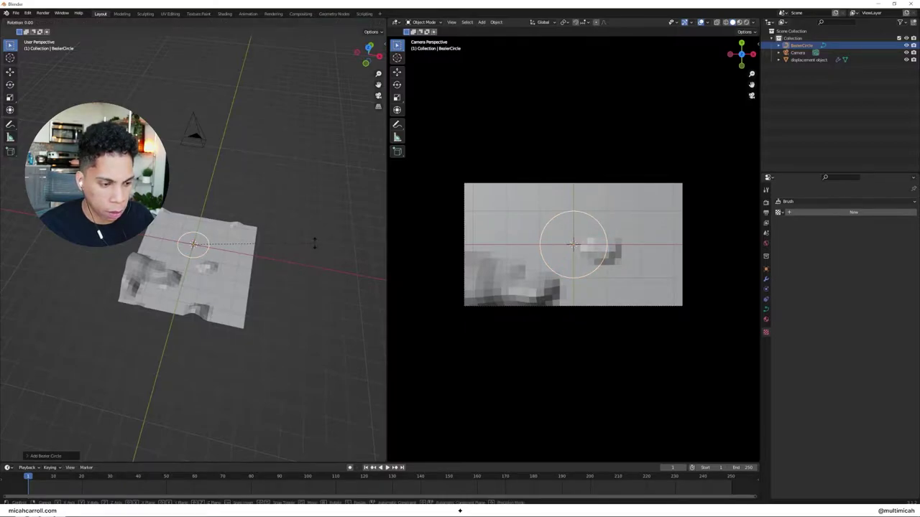
{"action": "key", "text": "Return"}
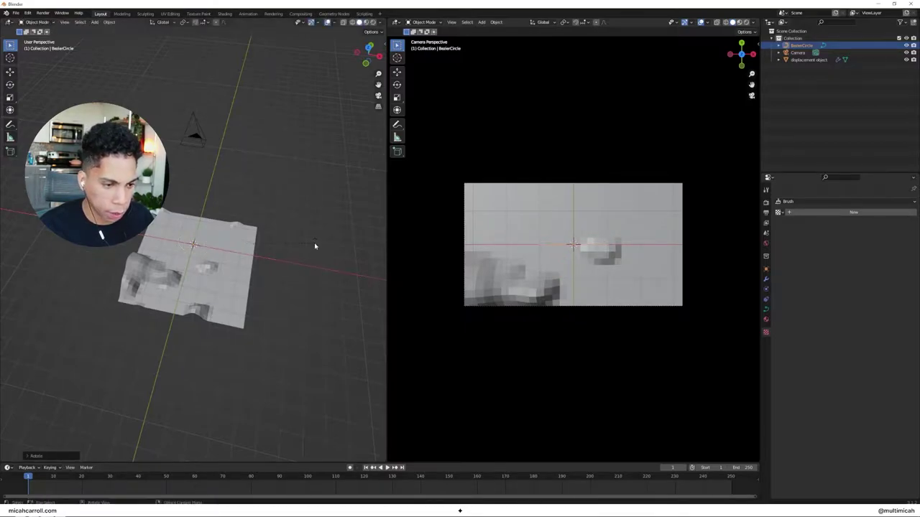
- Rotate the upright Bezier circle 90° about the global Z axis and check its rotation values
{"action": "middle_click_drag", "start_coordinate": [335, 238], "coordinate": [304, 226]}
{"action": "key", "text": "r"}
{"action": "key", "text": "y"}
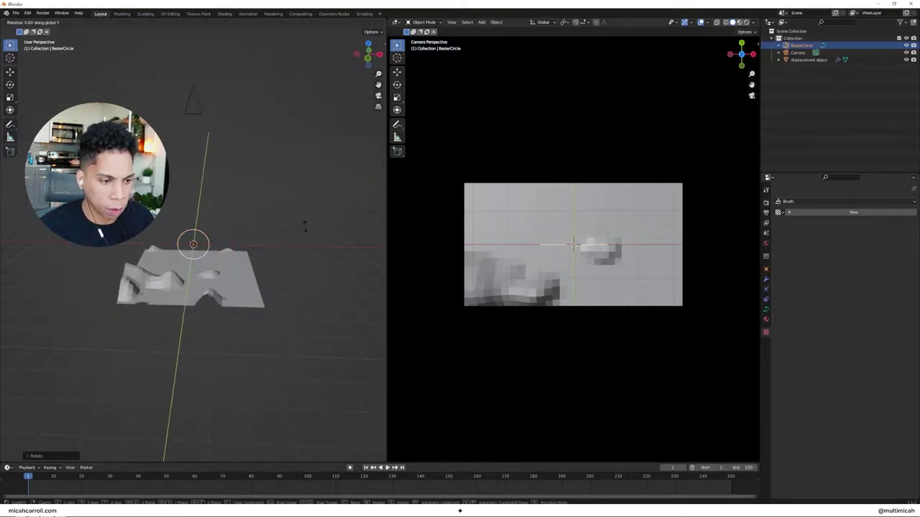
{"action": "key", "text": "BackSpace"}
{"action": "key", "text": "z"}
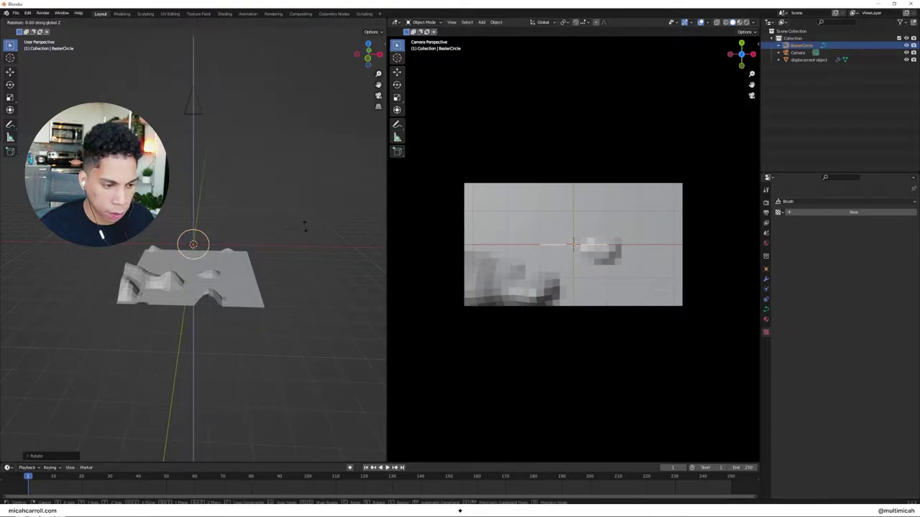
{"action": "key", "text": "Return"}
{"action": "key", "text": "n"}
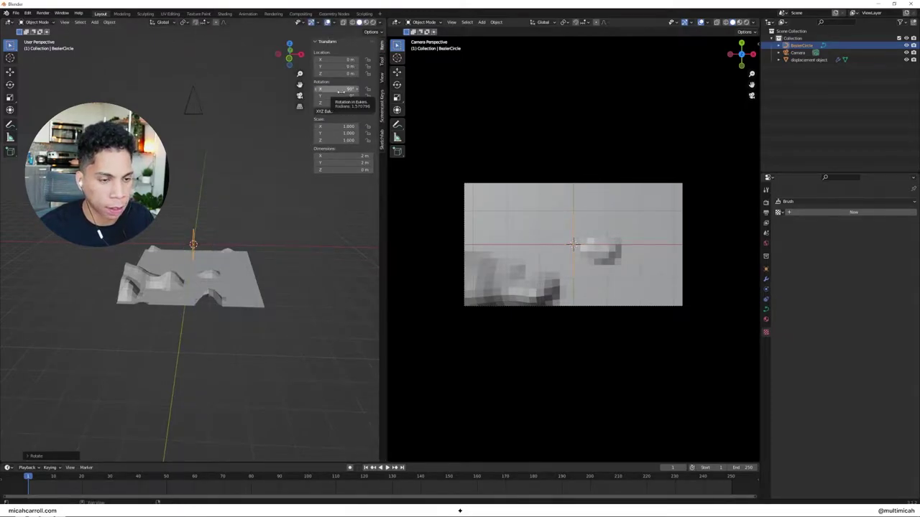
{"action": "key", "text": "n"}
- Add a Plain Axes empty at the centre of the Bezier circle
{"action": "middle_click_drag", "start_coordinate": [314, 161], "coordinate": [266, 255]}
{"action": "key", "text": "shift+a"}
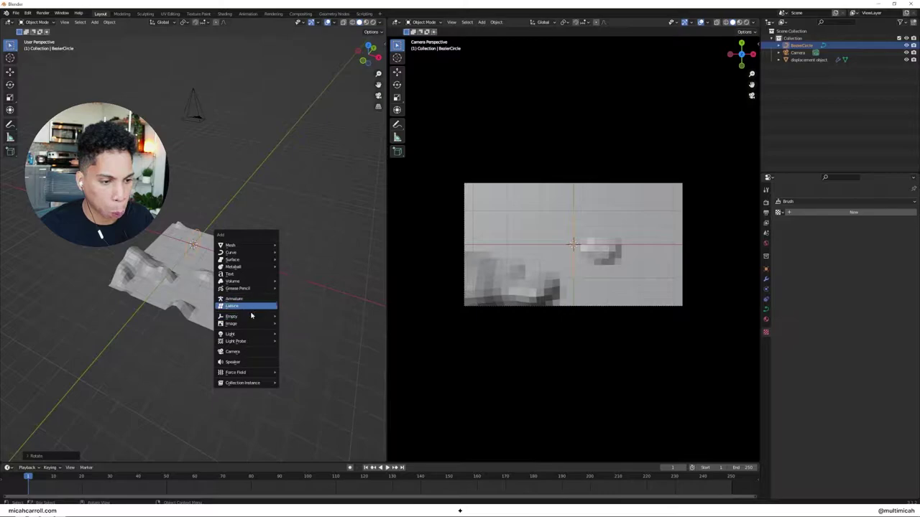
{"action": "mouse_move", "coordinate": [255, 316]}
{"action": "left_click", "coordinate": [292, 319]}
{"action": "scroll", "coordinate": [264, 302], "scroll_direction": "up", "scroll_amount": 4}
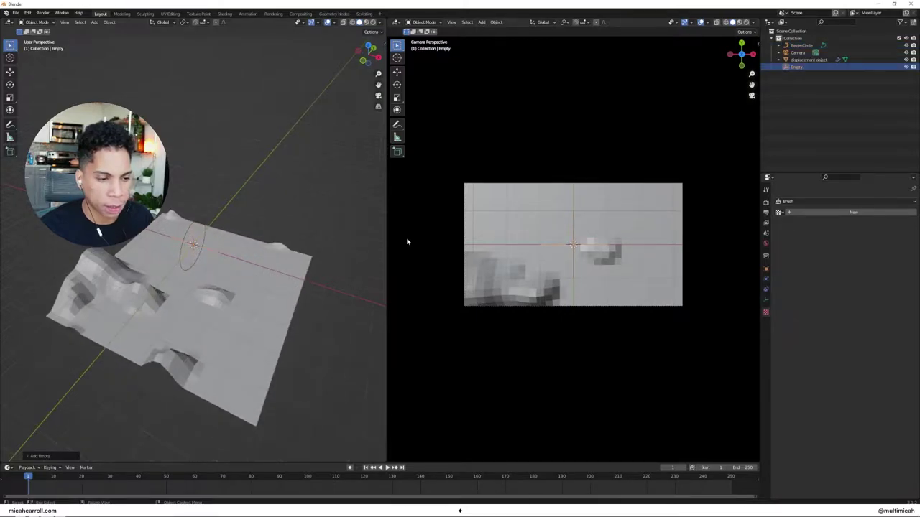
- Rename the empty as displacement controller
{"action": "double_click", "coordinate": [796, 67]}
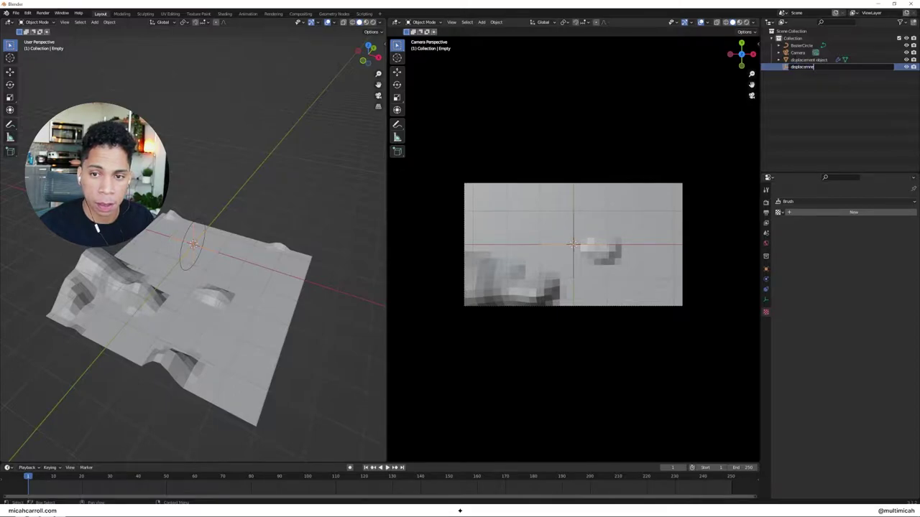
{"action": "type", "text": "displacement contro"}
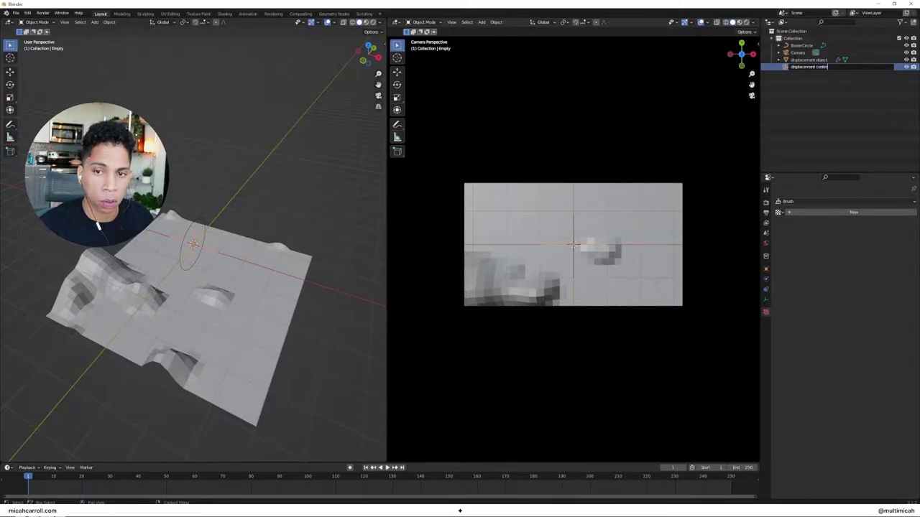
{"action": "type", "text": "ller"}
{"action": "key", "text": "Return"}
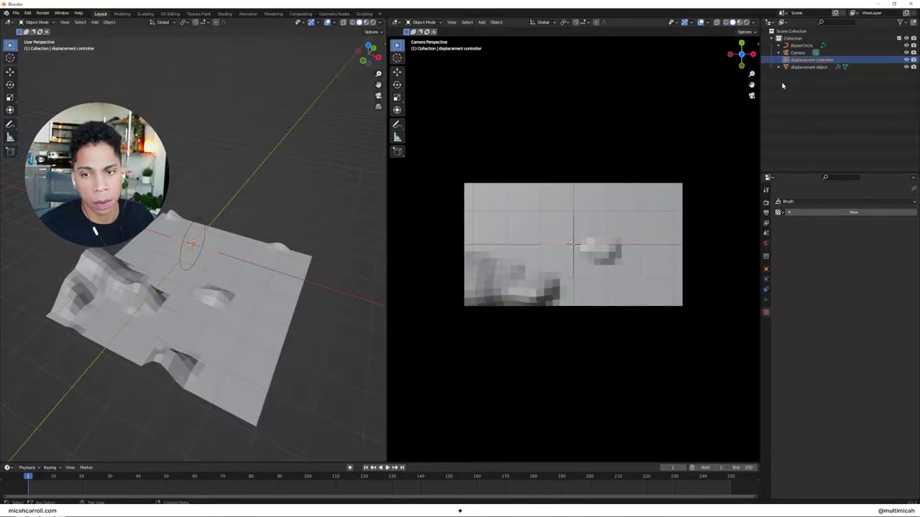
- Add a Follow Path constraint to the displacement controller and set its target to the Bezier circle
{"action": "left_click", "coordinate": [765, 291]}
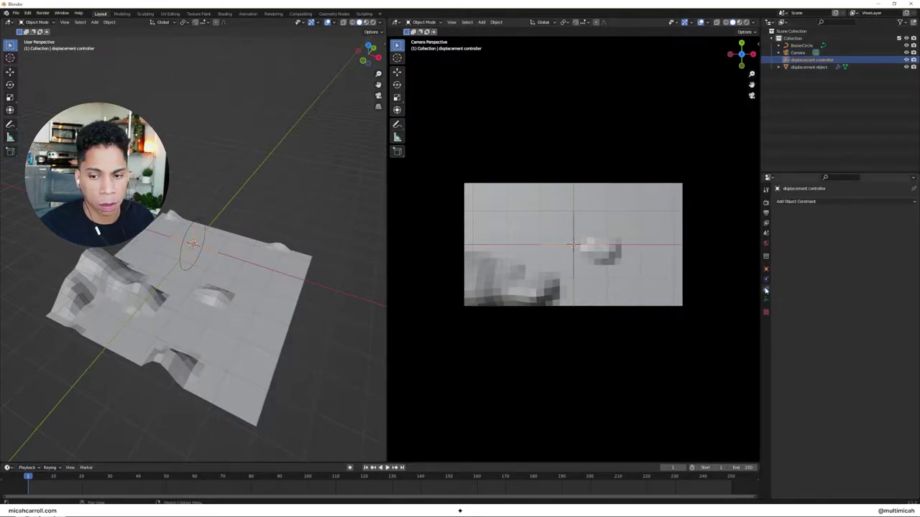
{"action": "left_click", "coordinate": [794, 202]}
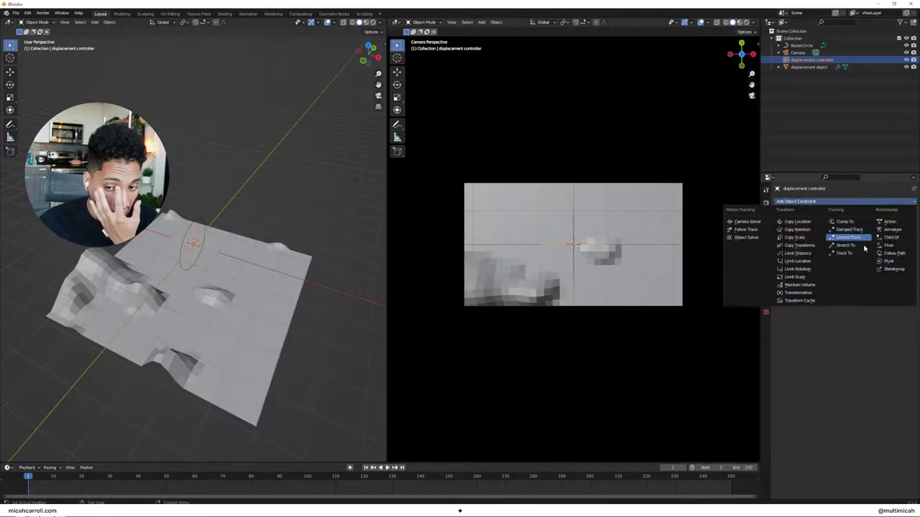
{"action": "left_click", "coordinate": [896, 256]}
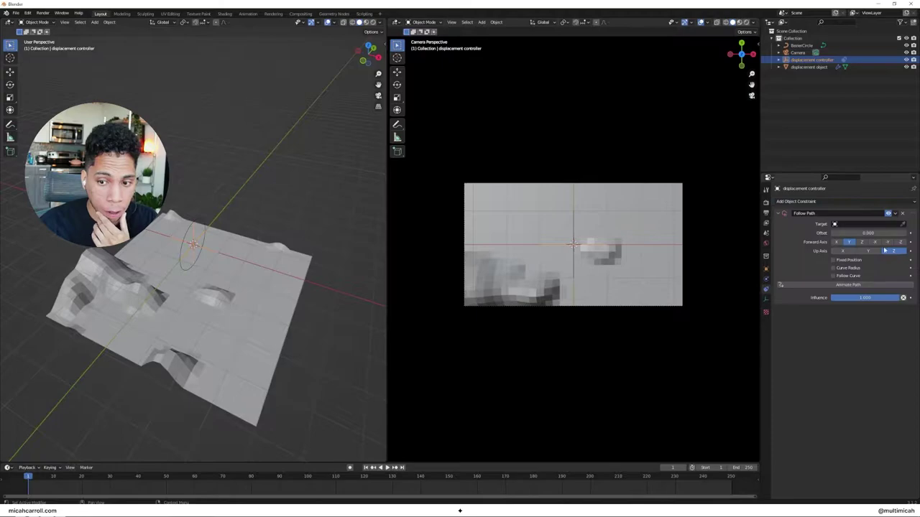
{"action": "left_click", "coordinate": [866, 224]}
{"action": "left_click", "coordinate": [863, 235]}
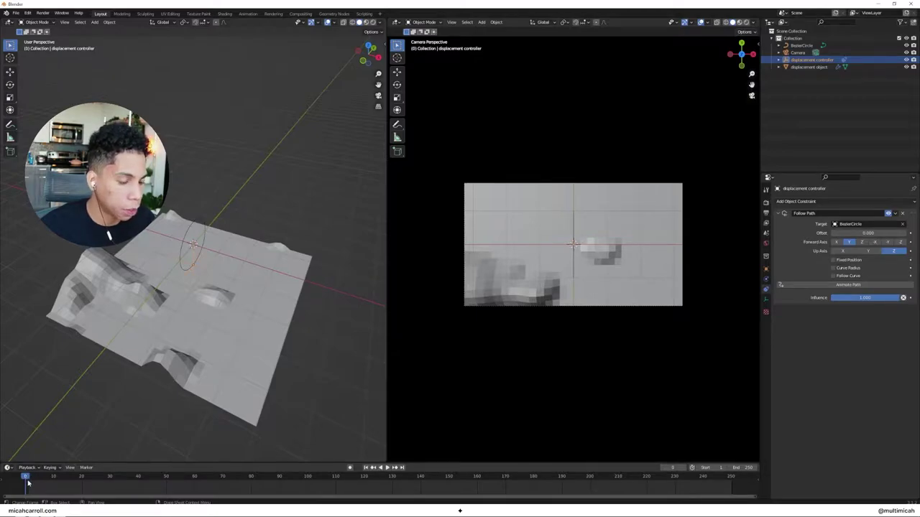
- Keyframe the Follow Path offset at 0 on frame 0 and at 100 on frame 250, then preview the motion
{"action": "right_click", "coordinate": [857, 232]}
{"action": "left_click", "coordinate": [858, 234]}
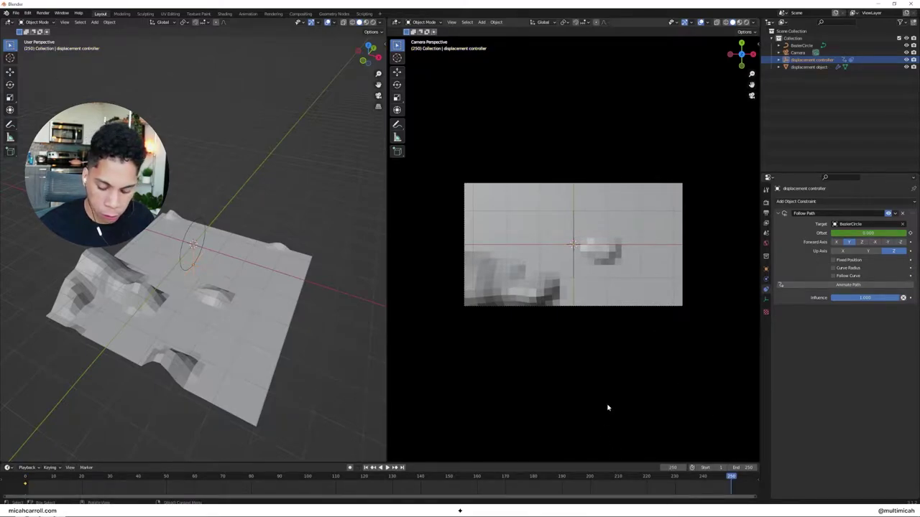
{"action": "double_click", "coordinate": [876, 233]}
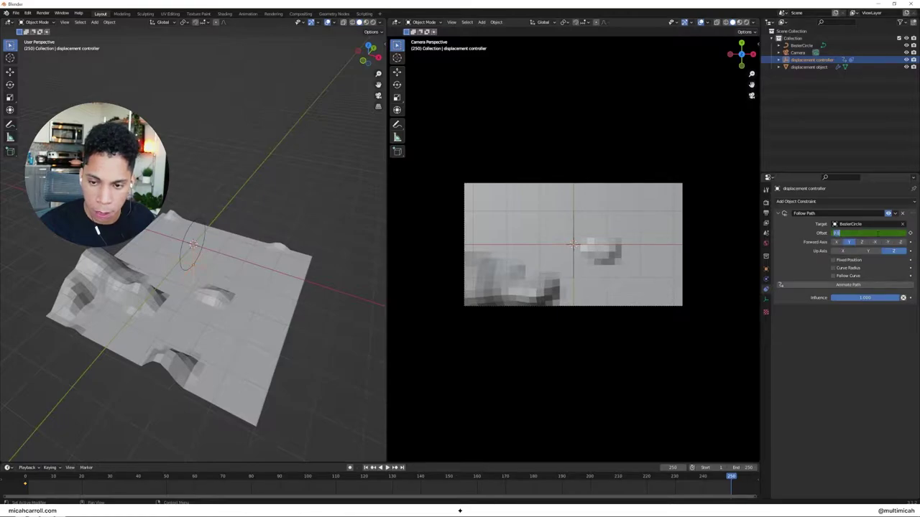
{"action": "right_click", "coordinate": [876, 233]}
{"action": "left_click", "coordinate": [876, 234]}
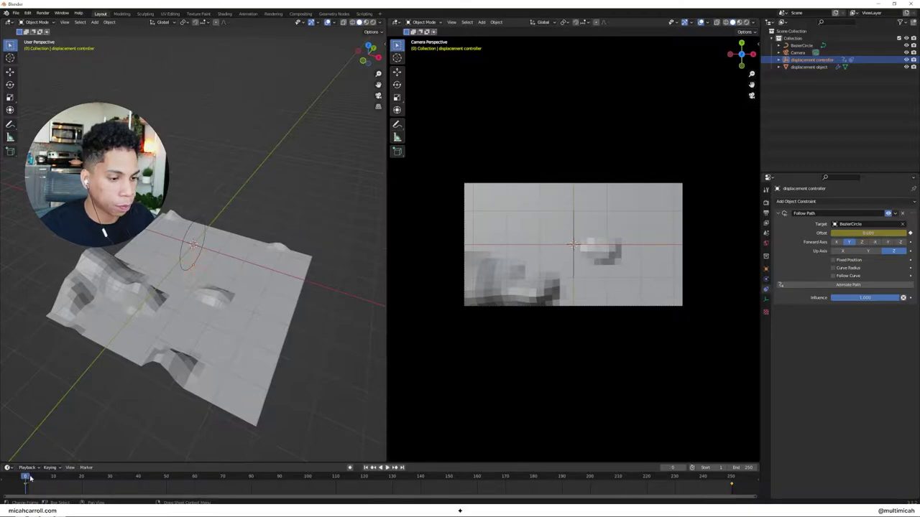
{"action": "key", "text": "space"}
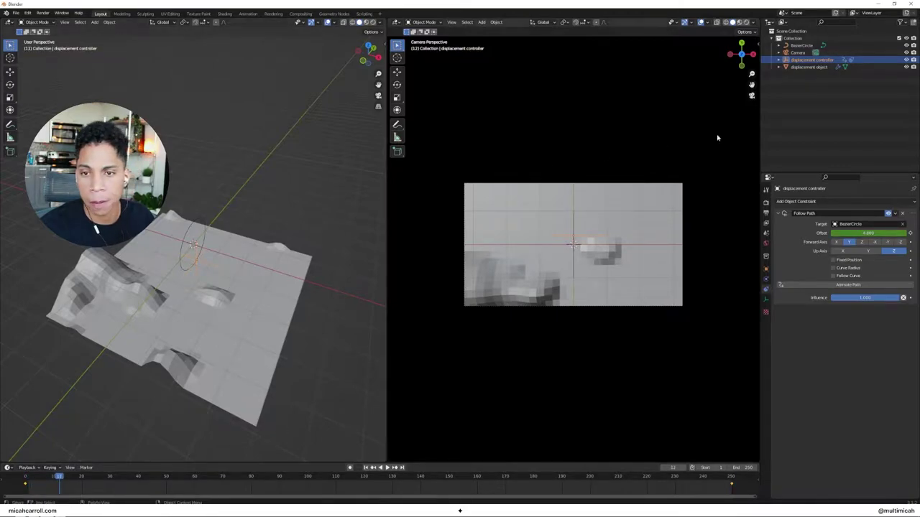
- Set the displacement object's Displace modifier to Object coordinates using the displacement controller, and play the animation
{"action": "left_click", "coordinate": [809, 66]}
{"action": "left_click", "coordinate": [766, 279]}
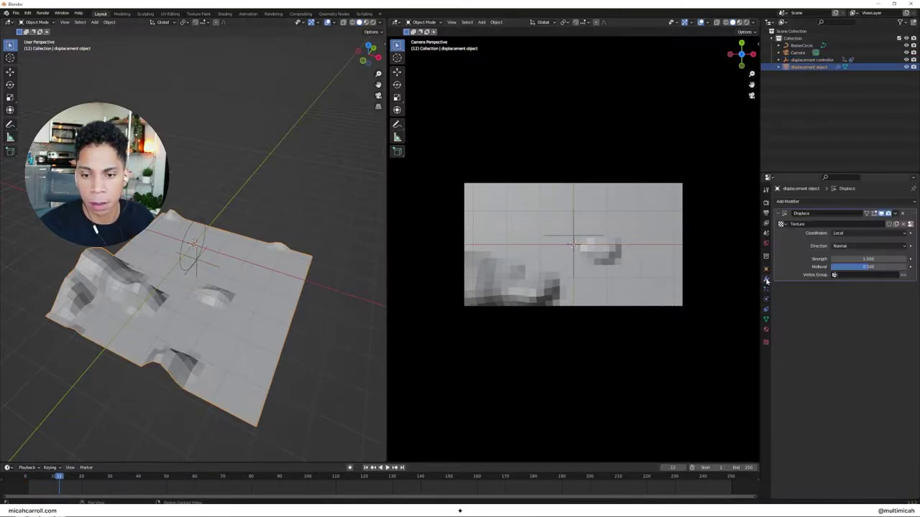
{"action": "left_click", "coordinate": [848, 247]}
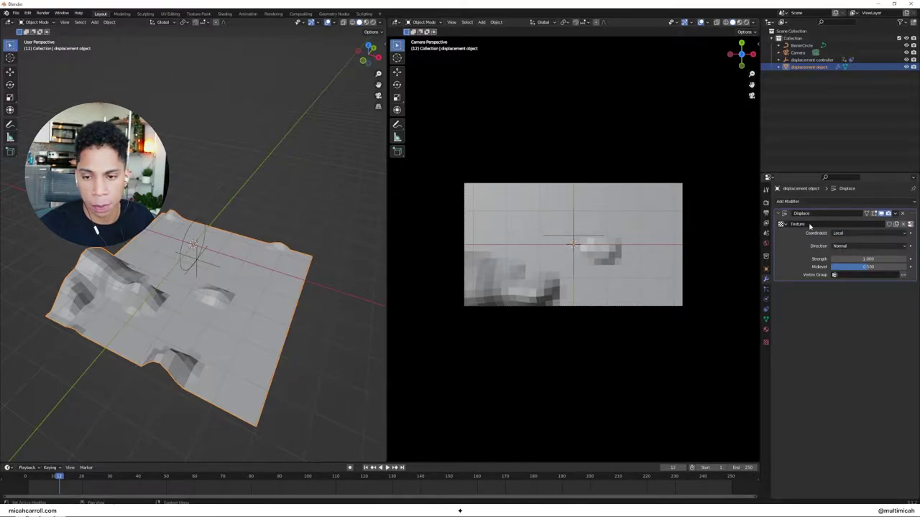
{"action": "left_click", "coordinate": [838, 234]}
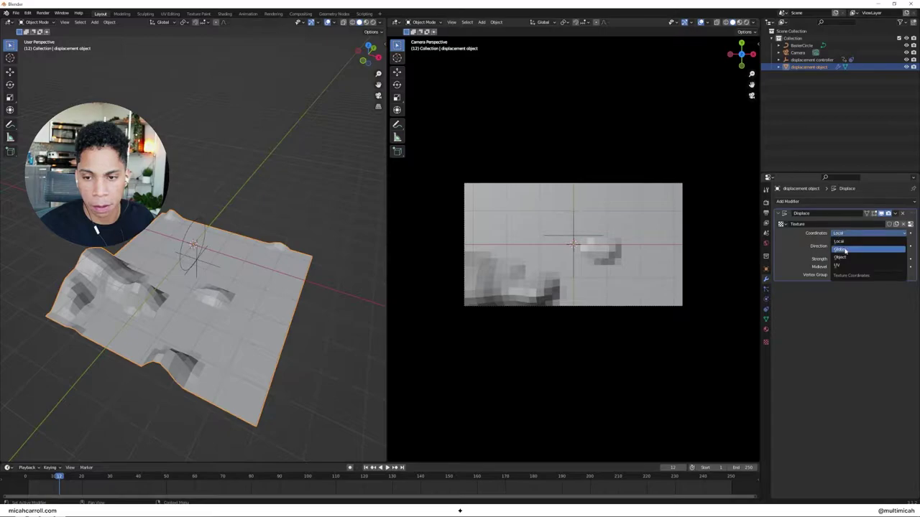
{"action": "left_click", "coordinate": [845, 257]}
{"action": "left_click", "coordinate": [845, 241]}
{"action": "left_click", "coordinate": [852, 267]}
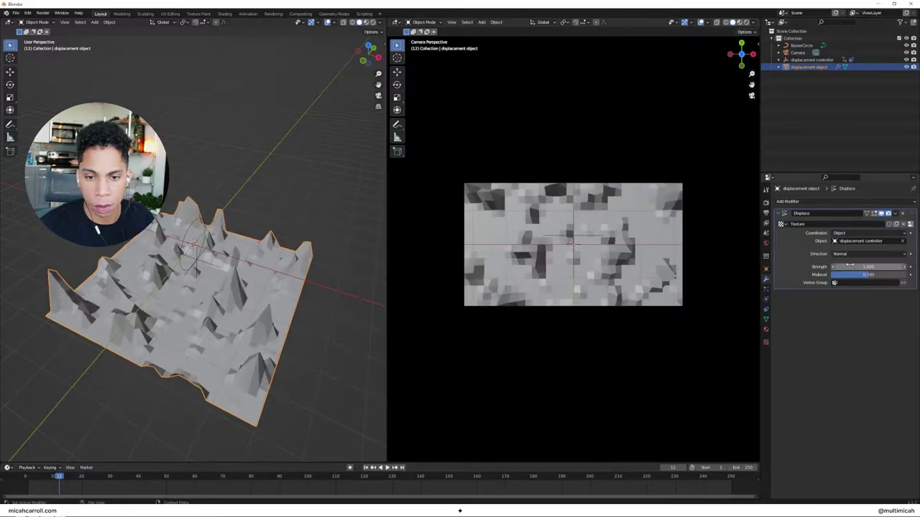
{"action": "key", "text": "space"}
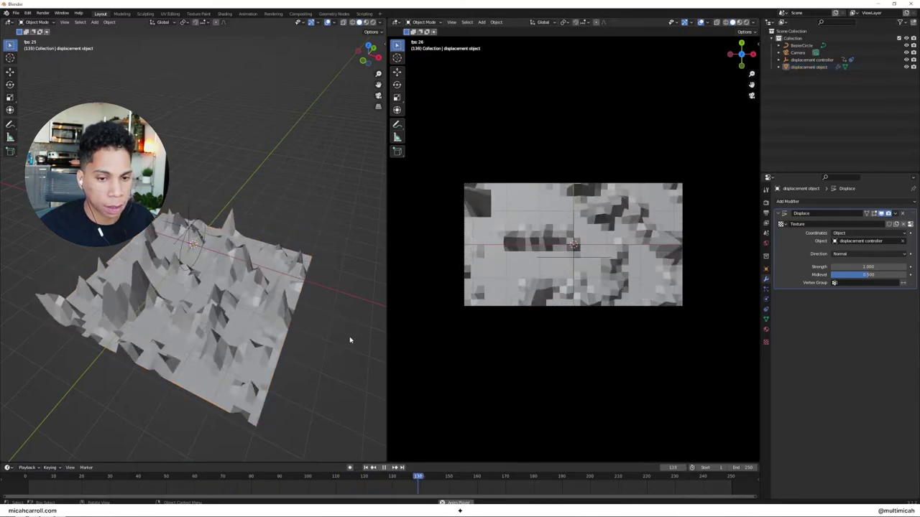
- Set the plane's clouds texture to contrast 1.53 and brightness 0.52, and shade the plane smooth
{"action": "left_click", "coordinate": [251, 315]}
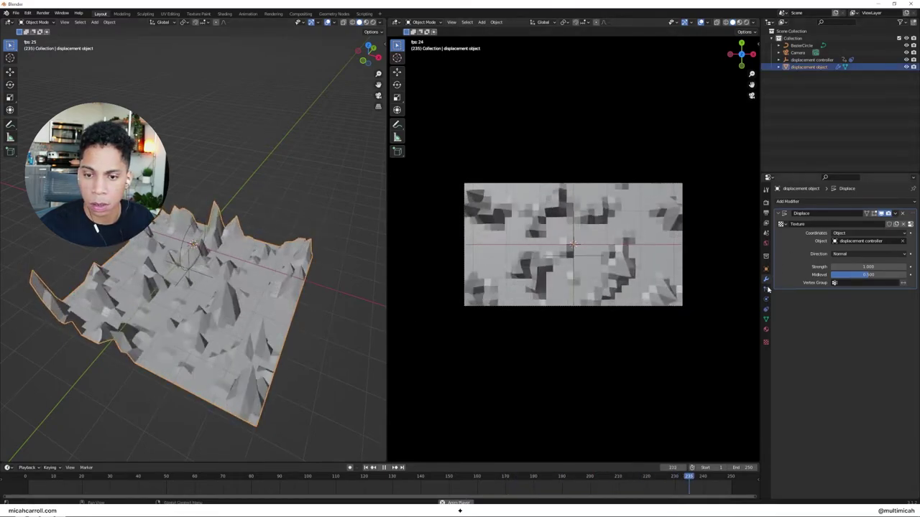
{"action": "left_click", "coordinate": [911, 224]}
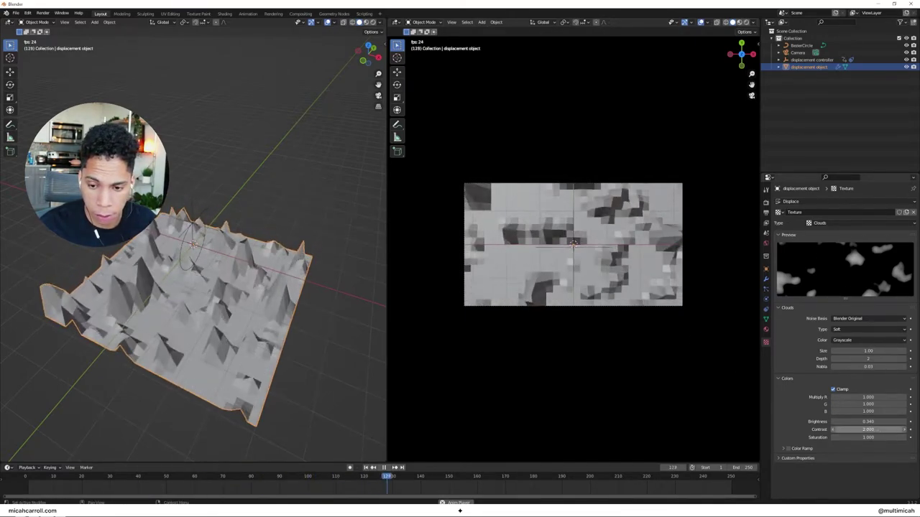
{"action": "mouse_move", "coordinate": [874, 429]}
{"action": "left_mouse_down"}
{"action": "mouse_move", "coordinate": [835, 429]}
{"action": "mouse_move", "coordinate": [892, 422]}
{"action": "mouse_move", "coordinate": [853, 423]}
{"action": "mouse_move", "coordinate": [871, 422]}
{"action": "left_mouse_up"}
{"action": "right_click", "coordinate": [172, 324]}
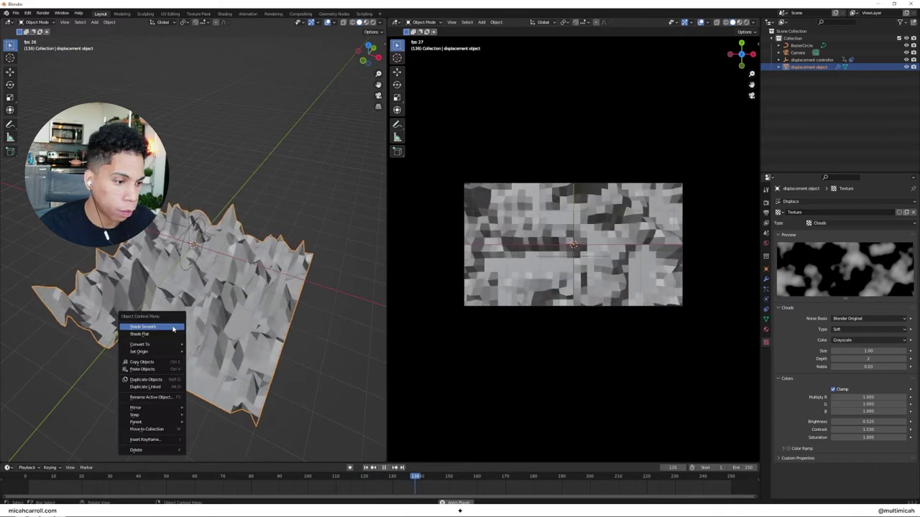
{"action": "left_click", "coordinate": [173, 330]}
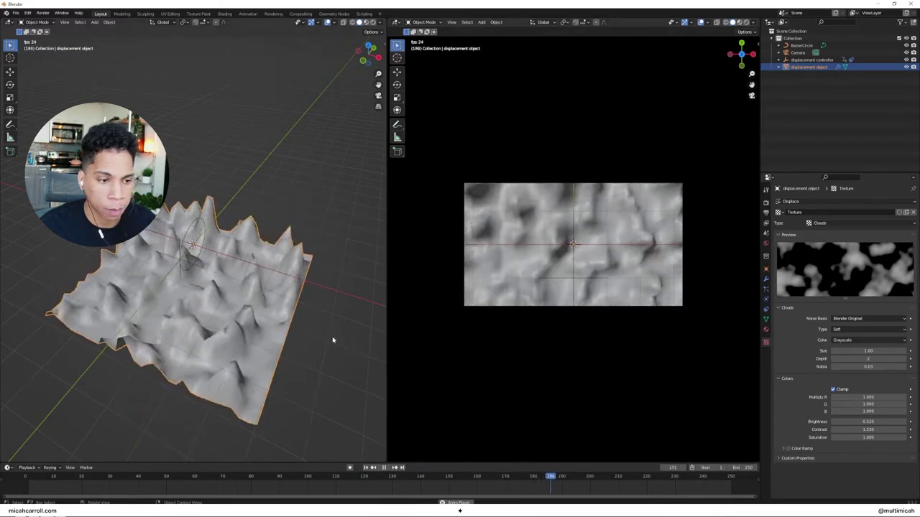
- Set the clouds texture's brightness to 0.5 and its contrast to 1.5
{"action": "left_click", "coordinate": [861, 422]}
{"action": "left_click", "coordinate": [861, 422]}
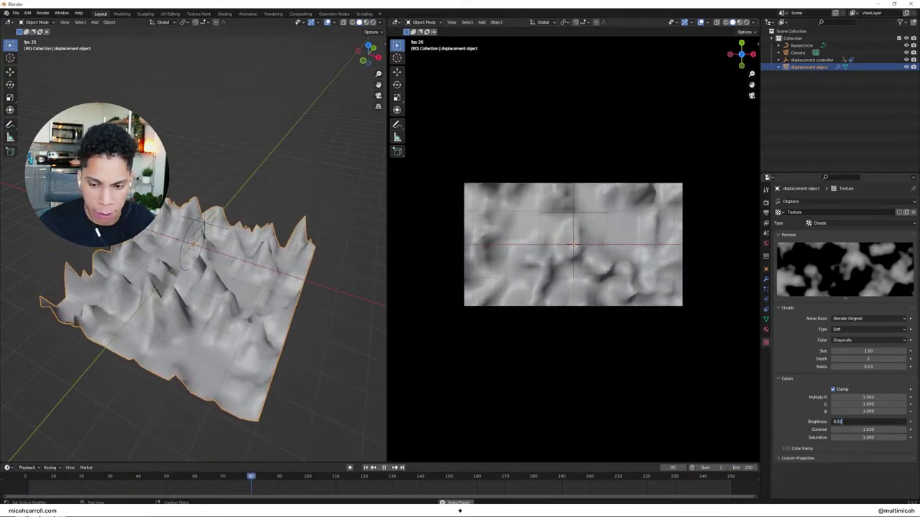
{"action": "key", "text": "Return"}
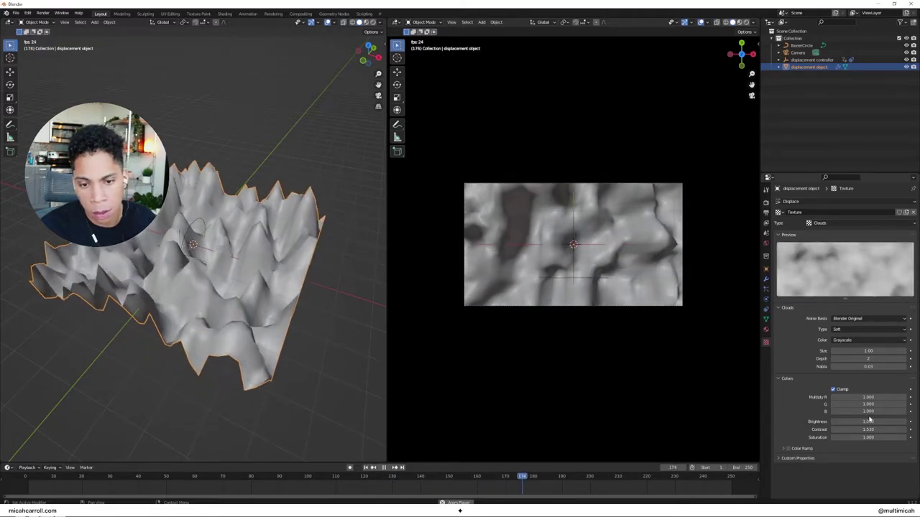
{"action": "left_click", "coordinate": [866, 422]}
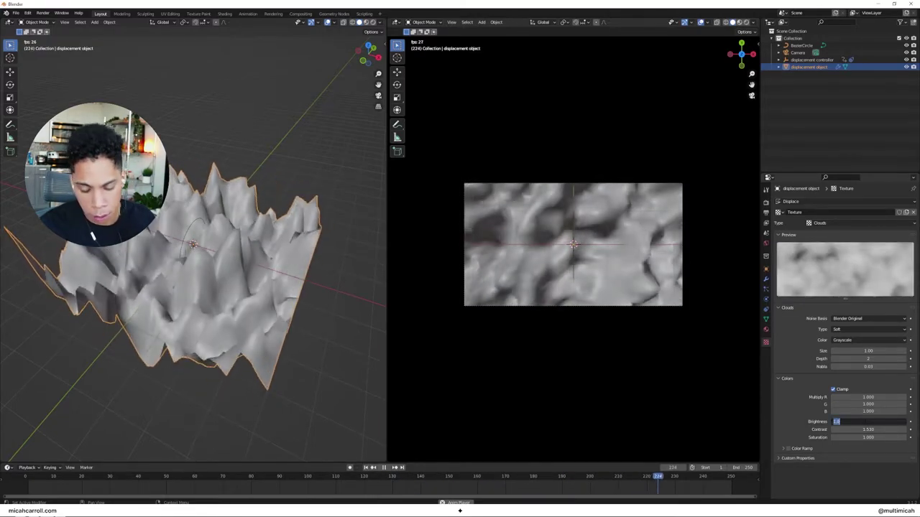
{"action": "type", "text": "0.5"}
{"action": "key", "text": "Return"}
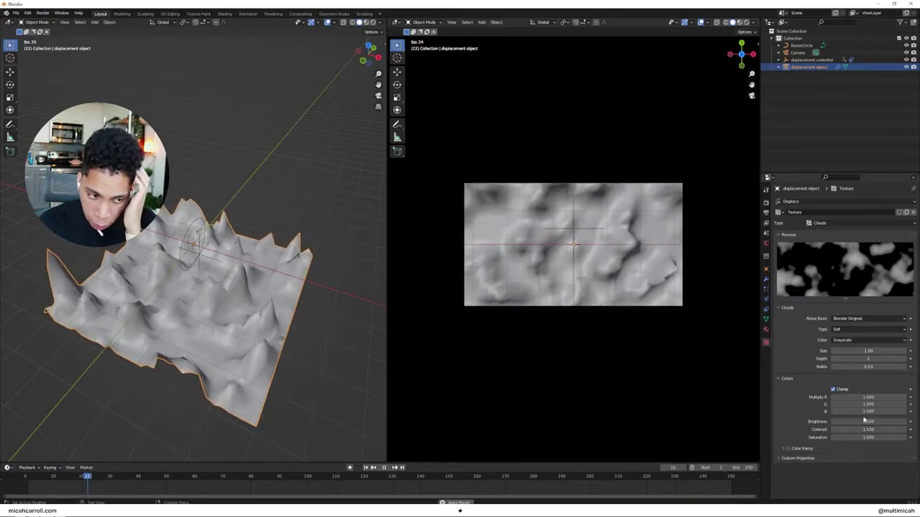
{"action": "middle_click_drag", "start_coordinate": [341, 345], "coordinate": [378, 349]}
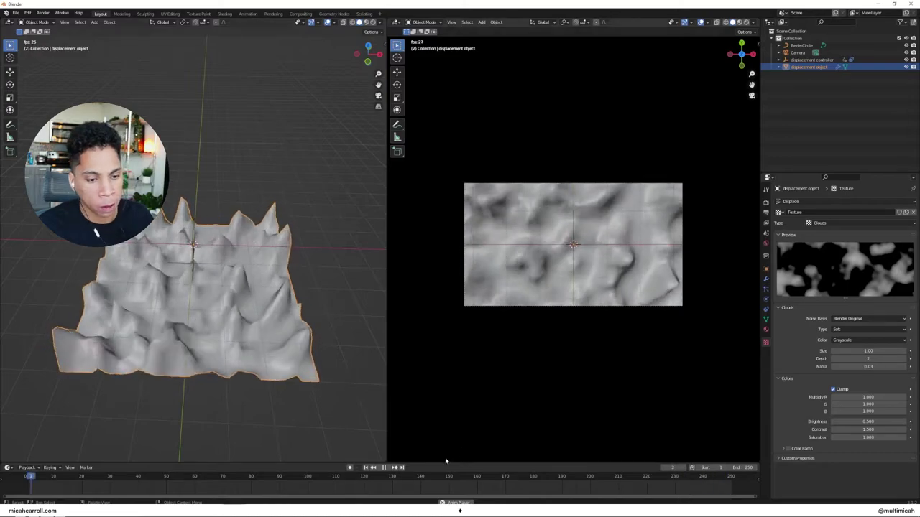
- Split the perspective viewport horizontally and turn its lower half into a Shader Editor
{"action": "right_click", "coordinate": [374, 462]}
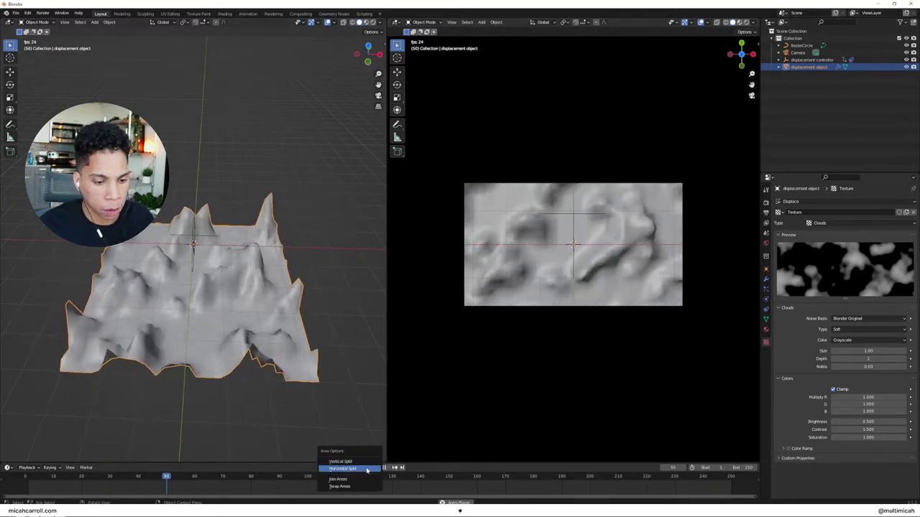
{"action": "left_click", "coordinate": [350, 469]}
{"action": "left_click", "coordinate": [320, 245]}
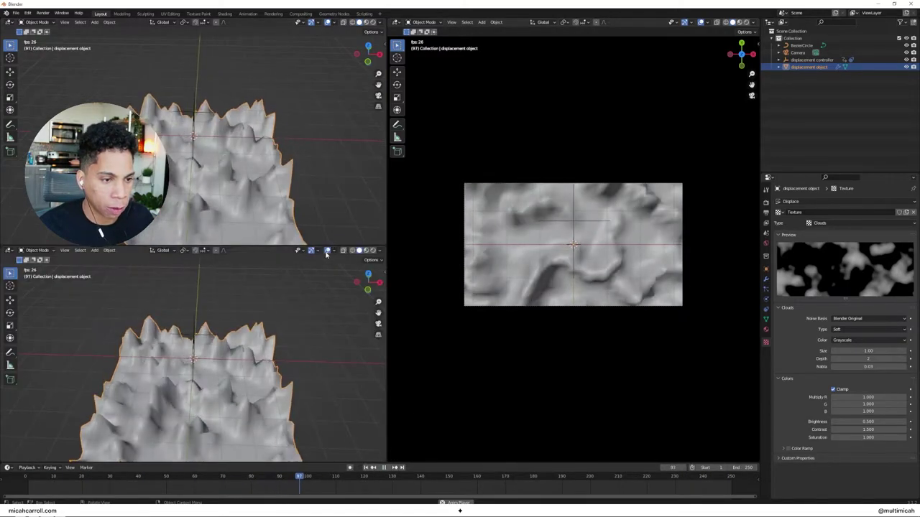
{"action": "left_click", "coordinate": [10, 250]}
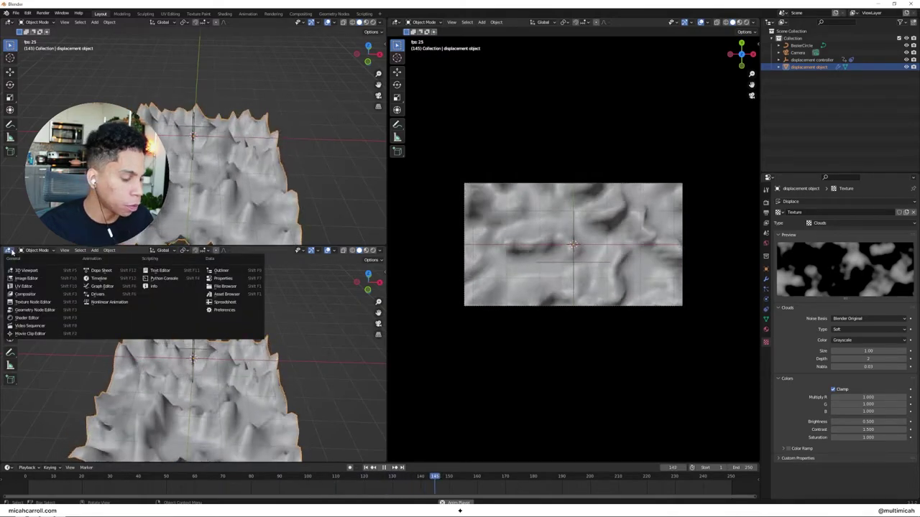
{"action": "left_click", "coordinate": [29, 318]}
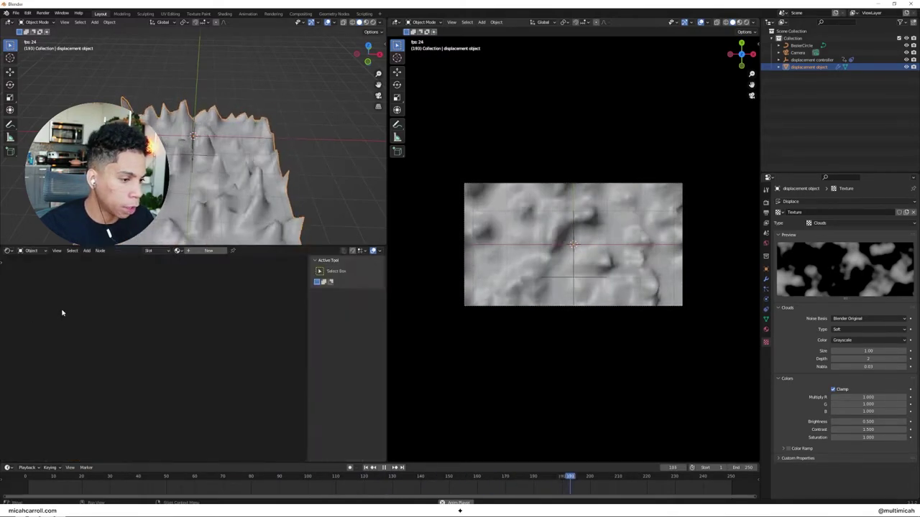
- Create a new material for the displacement object
{"action": "middle_click_drag", "start_coordinate": [331, 189], "coordinate": [365, 182]}
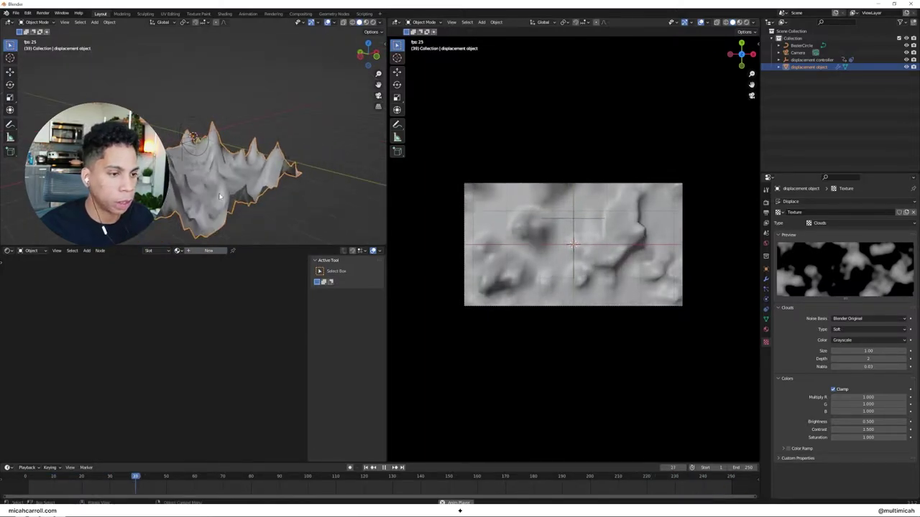
{"action": "middle_click_drag", "start_coordinate": [228, 194], "coordinate": [207, 204]}
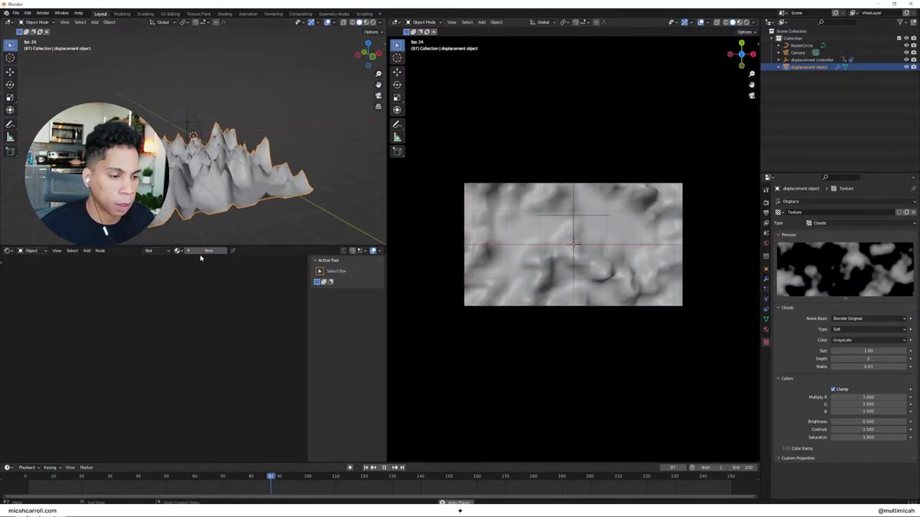
{"action": "left_click", "coordinate": [202, 251]}
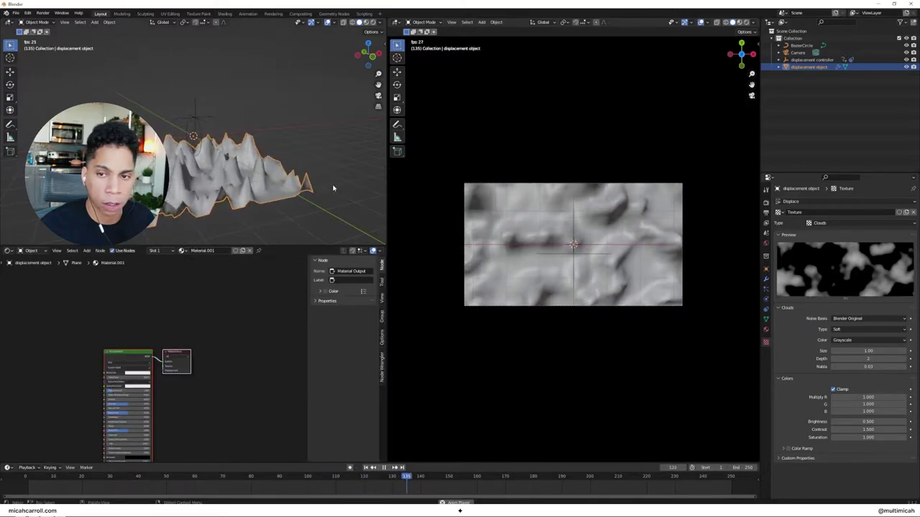
- Spread the Principled BSDF and Material Output nodes apart to leave room between them
{"action": "scroll", "coordinate": [161, 353], "scroll_direction": "up", "scroll_amount": 4}
{"action": "middle_click_drag", "start_coordinate": [180, 322], "coordinate": [275, 281]}
{"action": "left_click", "coordinate": [281, 375]}
{"action": "middle_click_drag", "start_coordinate": [263, 363], "coordinate": [242, 334]}
{"action": "scroll", "coordinate": [236, 334], "scroll_direction": "down", "scroll_amount": 1}
{"action": "scroll", "coordinate": [219, 331], "scroll_direction": "up", "scroll_amount": 1}
{"action": "left_click_drag", "start_coordinate": [175, 284], "coordinate": [70, 286]}
{"action": "scroll", "coordinate": [232, 324], "scroll_direction": "down", "scroll_amount": 1}
{"action": "middle_click_drag", "start_coordinate": [209, 321], "coordinate": [234, 327]}
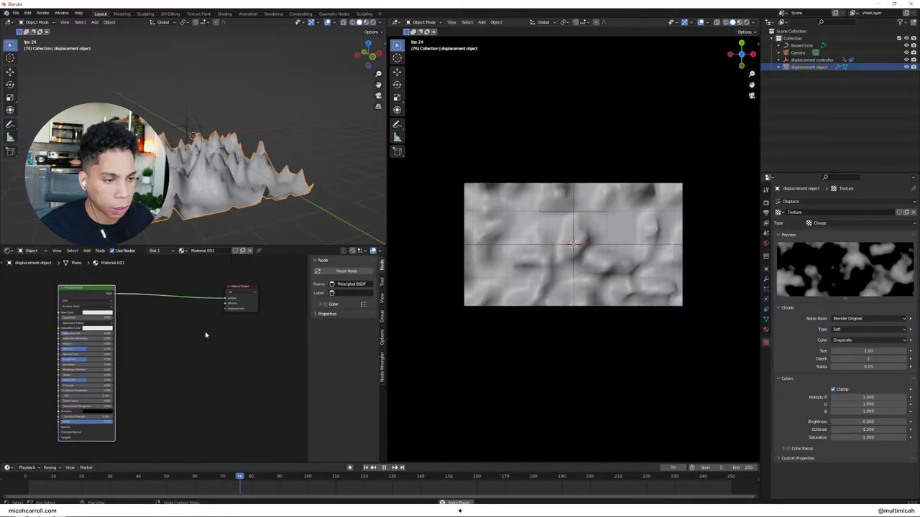
- Add a Mix Shader node and insert it on the link between the Principled BSDF and the Material Output
{"action": "left_click", "coordinate": [208, 334]}
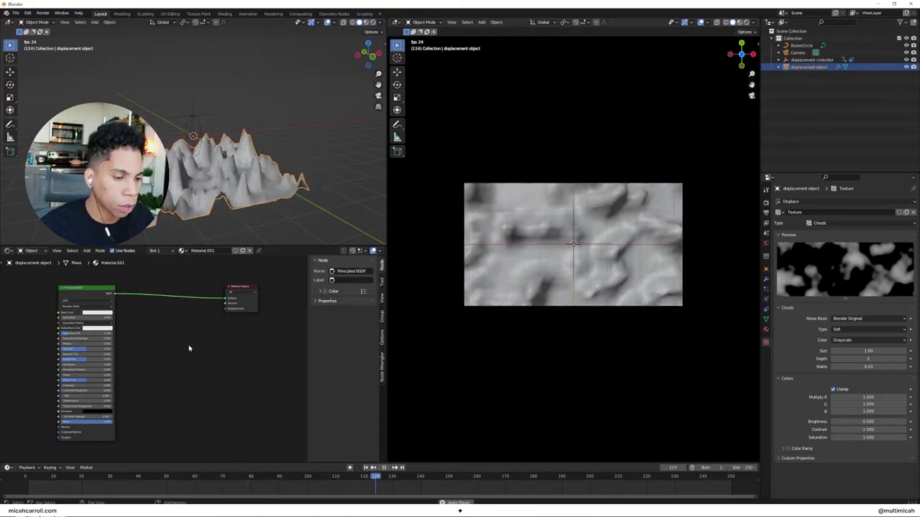
{"action": "key", "text": "shift+a"}
{"action": "type", "text": "mi"}
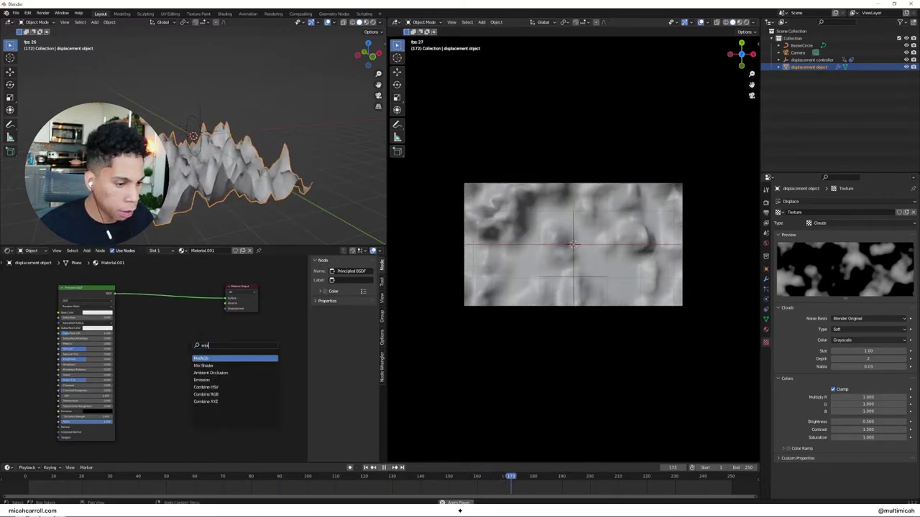
{"action": "key", "text": "Down"}
{"action": "key", "text": "Return"}
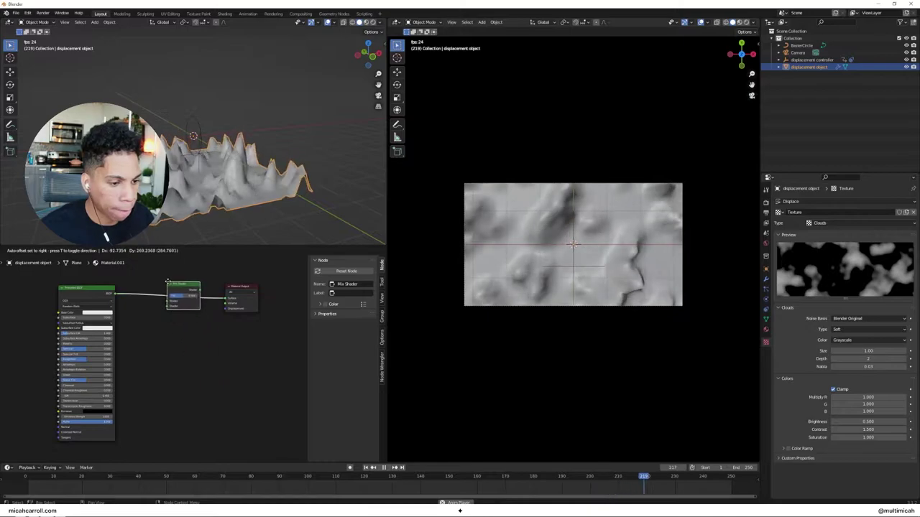
{"action": "left_click", "coordinate": [170, 272]}
{"action": "middle_click_drag", "start_coordinate": [158, 336], "coordinate": [207, 371]}
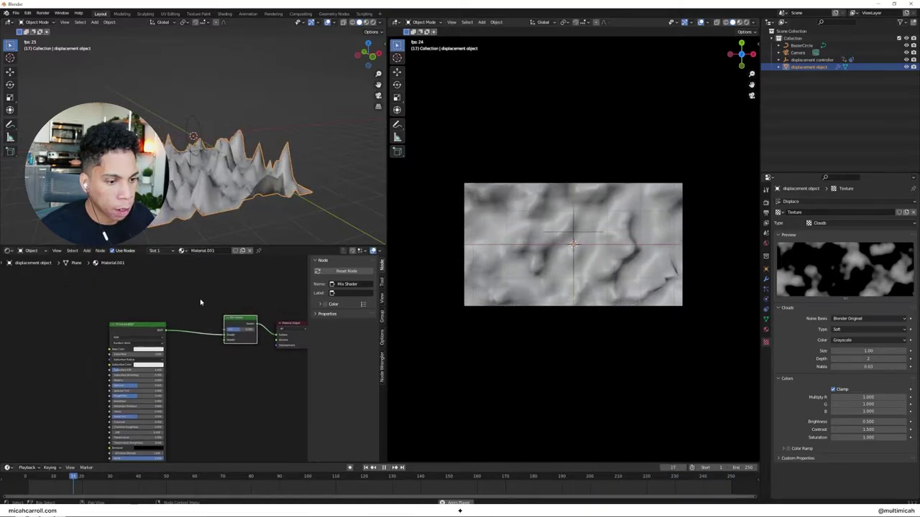
- Switch the top-view 3D viewport to Material Preview shading
{"action": "key", "text": "z"}
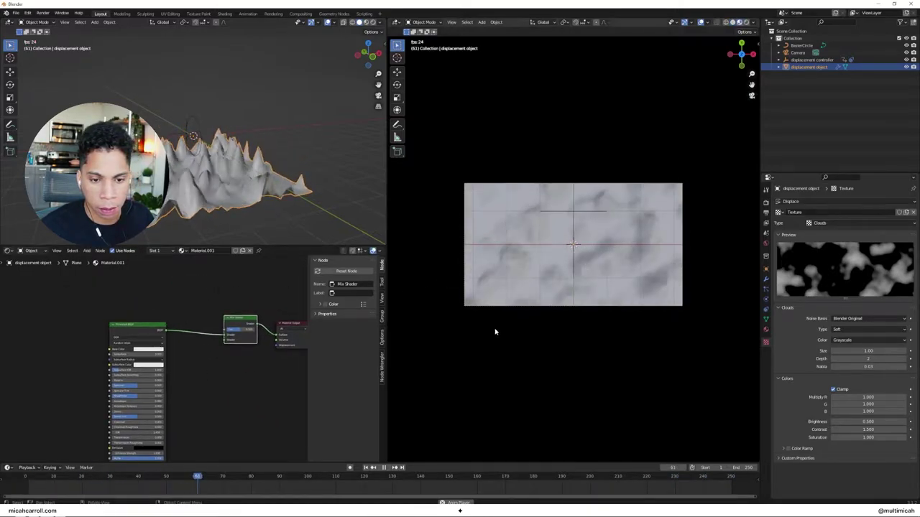
{"action": "left_click", "coordinate": [195, 306]}
- Add a Layer Weight node above the Principled BSDF link and connect its Facing output to the Mix Shader's Fac input
{"action": "scroll", "coordinate": [231, 316], "scroll_direction": "up", "scroll_amount": 1}
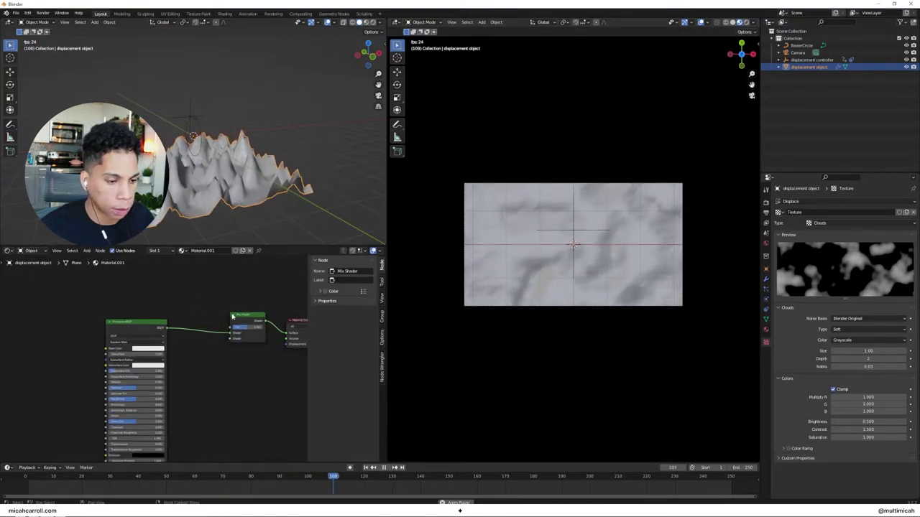
{"action": "middle_click_drag", "start_coordinate": [212, 298], "coordinate": [191, 308]}
{"action": "scroll", "coordinate": [187, 319], "scroll_direction": "up", "scroll_amount": 1}
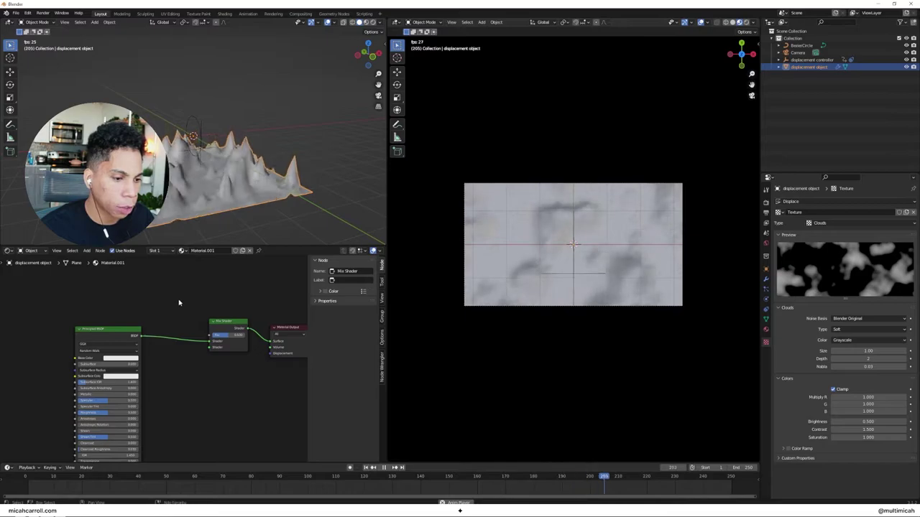
{"action": "key", "text": "shift+a"}
{"action": "type", "text": "layer"}
{"action": "key", "text": "Return"}
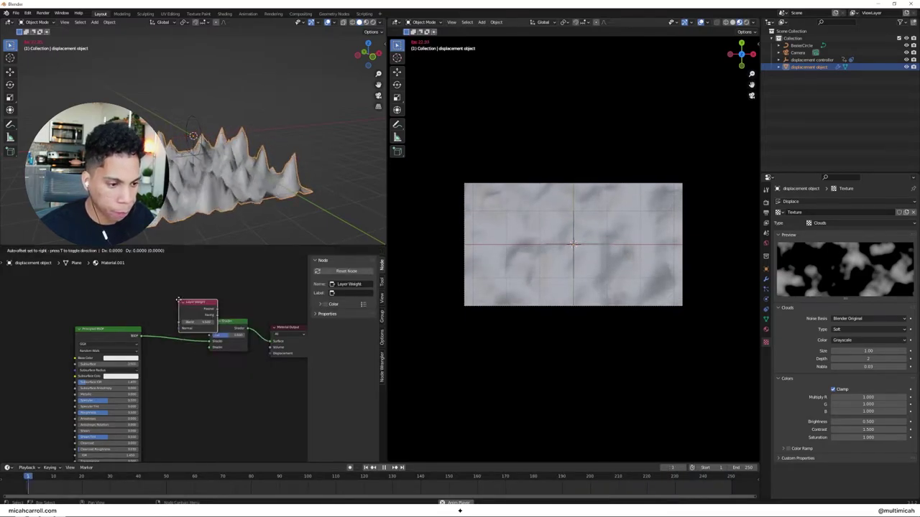
{"action": "left_click", "coordinate": [179, 288]}
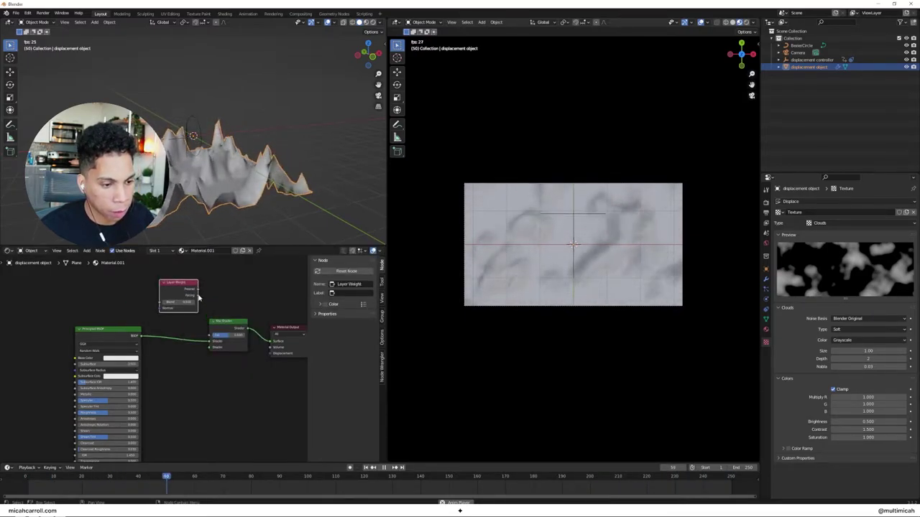
{"action": "left_click_drag", "start_coordinate": [198, 296], "coordinate": [209, 335]}
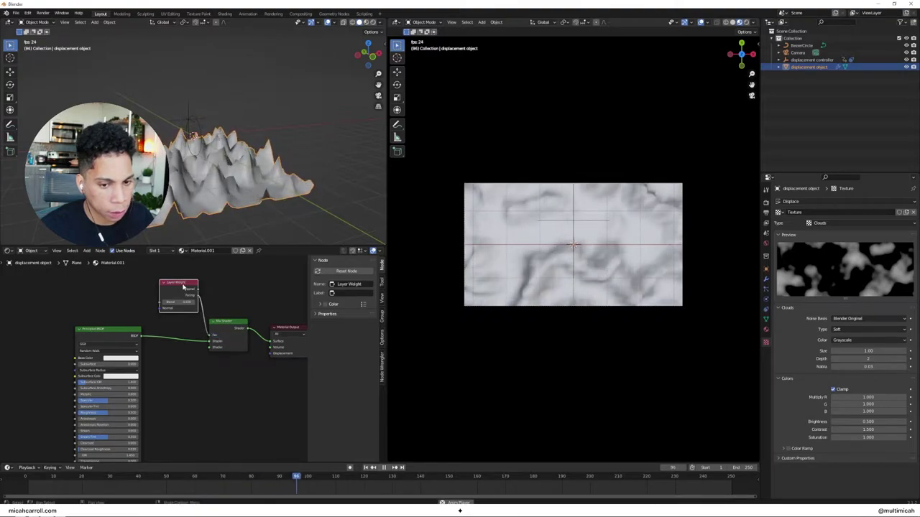
{"action": "left_click_drag", "start_coordinate": [183, 287], "coordinate": [166, 289]}
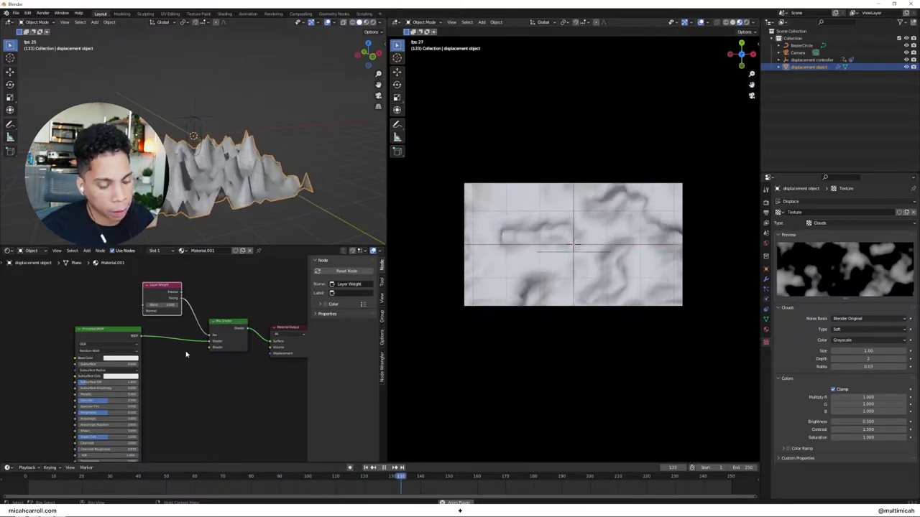
{"action": "left_click_drag", "start_coordinate": [164, 287], "coordinate": [176, 285]}
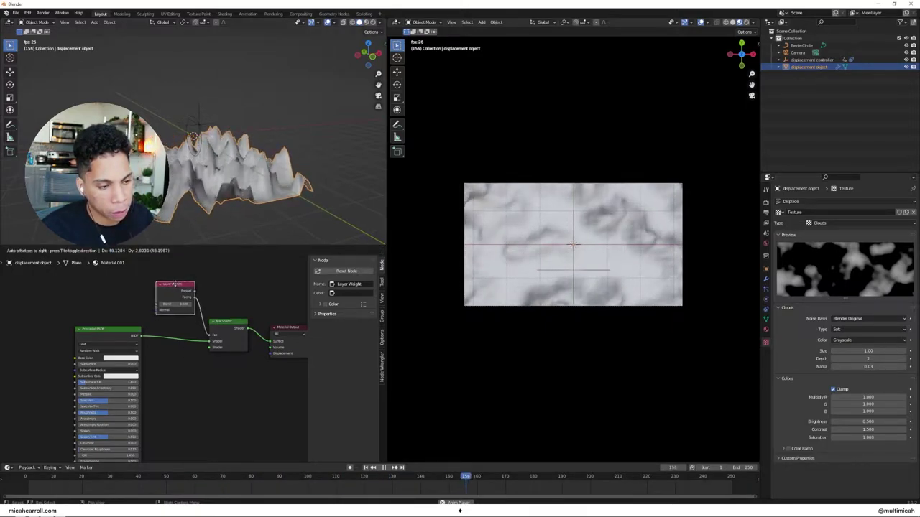
- Add an Emission node below the Mix Shader, move the Principled BSDF aside, and connect Emission to the second Shader input
{"action": "key", "text": "shift+a"}
{"action": "left_click", "coordinate": [197, 395]}
{"action": "type", "text": "em"}
{"action": "key", "text": "Return"}
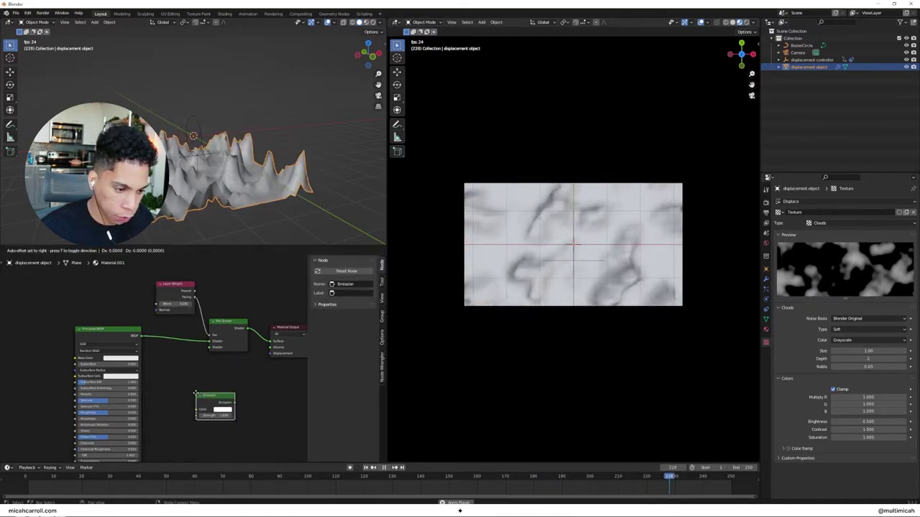
{"action": "left_click", "coordinate": [158, 357]}
{"action": "left_click_drag", "start_coordinate": [115, 330], "coordinate": [40, 307]}
{"action": "left_click", "coordinate": [179, 363]}
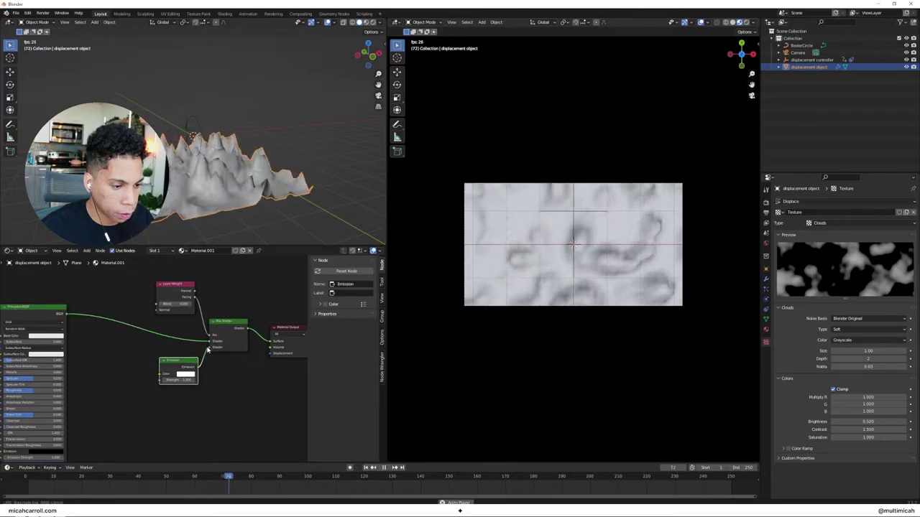
- Set the Emission node's color to a saturated blue
{"action": "left_click", "coordinate": [185, 374]}
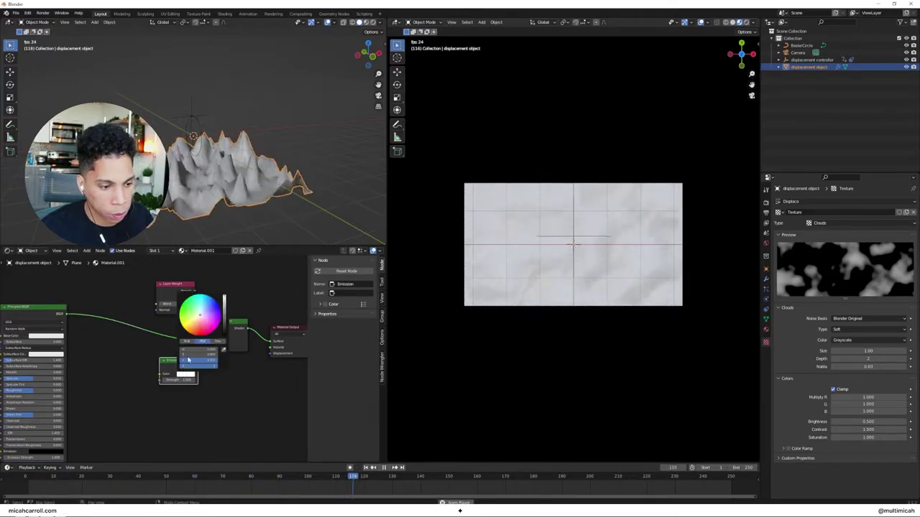
{"action": "left_click", "coordinate": [184, 316]}
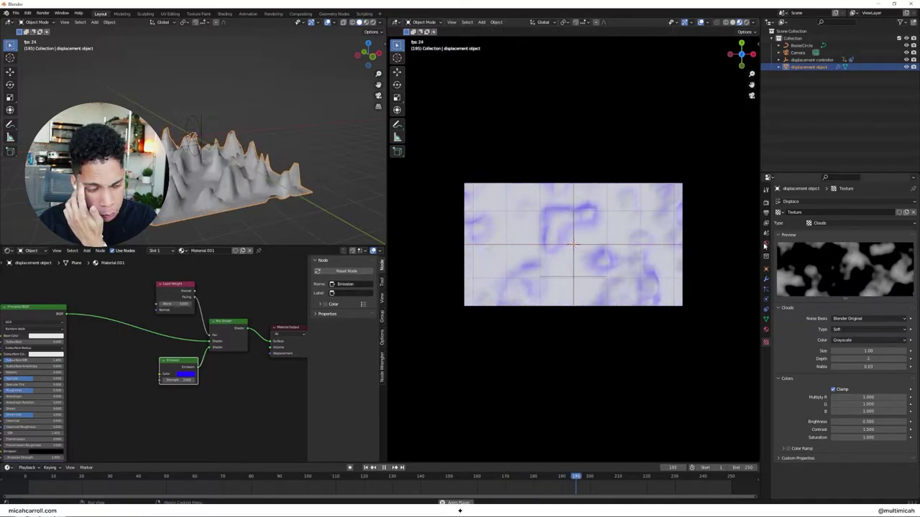
{"action": "middle_click_drag", "start_coordinate": [156, 417], "coordinate": [185, 408]}
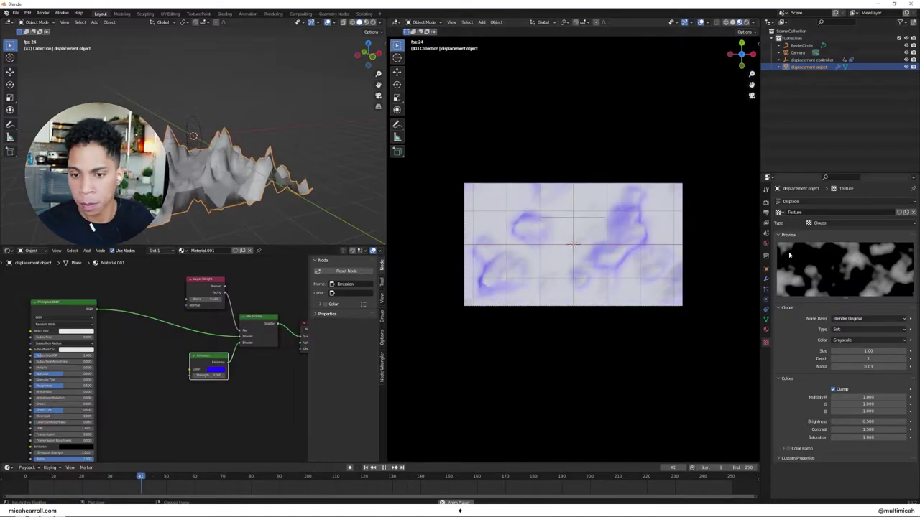
- Switch the top-view viewport to Rendered shading and set the world background strength to 0
{"action": "left_click", "coordinate": [766, 243]}
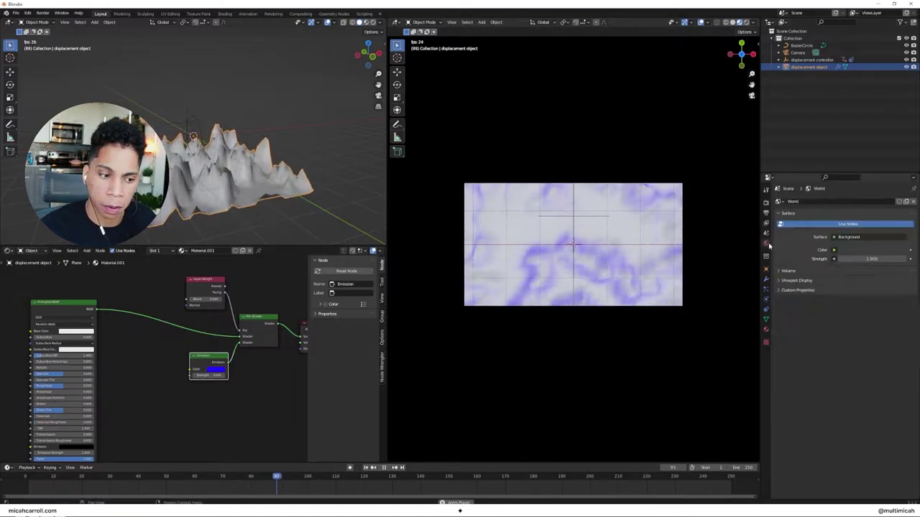
{"action": "key", "text": "z"}
{"action": "left_click", "coordinate": [595, 207]}
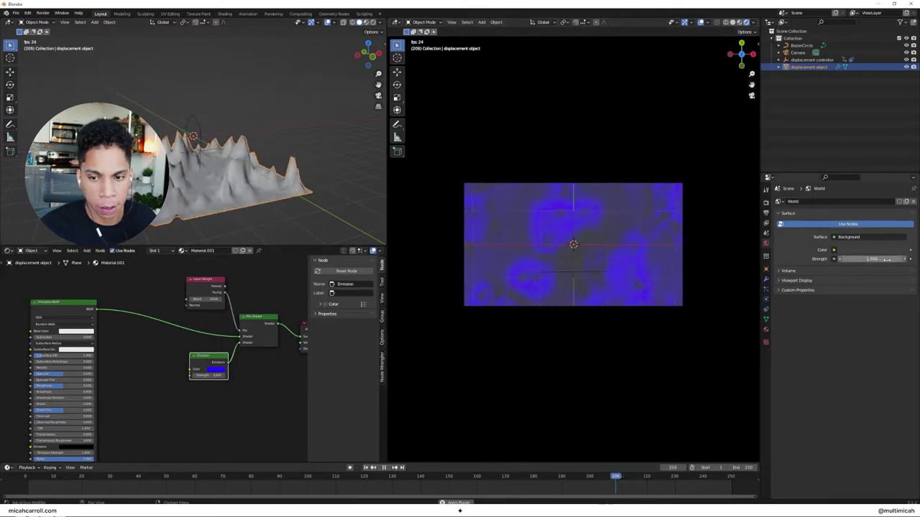
{"action": "left_click_drag", "start_coordinate": [872, 259], "coordinate": [797, 258]}
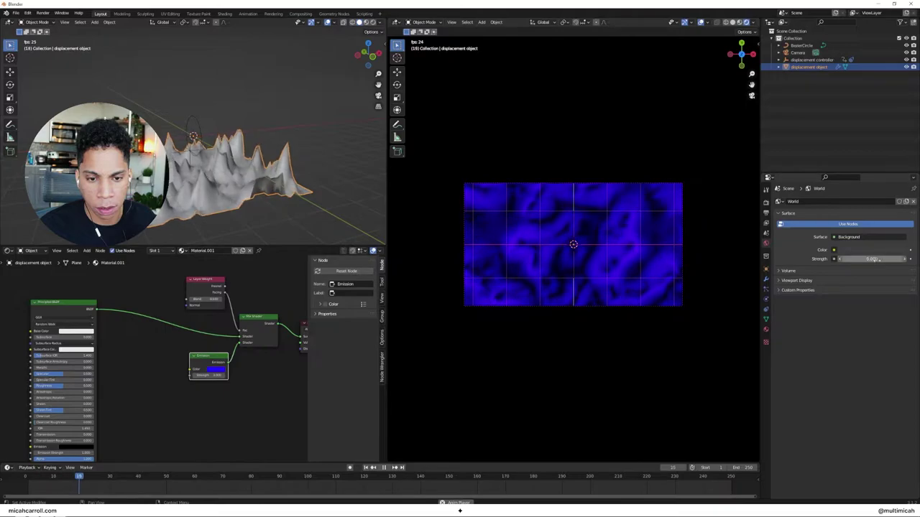
- Check the Eevee render settings for Ambient Occlusion, Bloom and Screen Space Reflections
{"action": "left_click", "coordinate": [766, 203]}
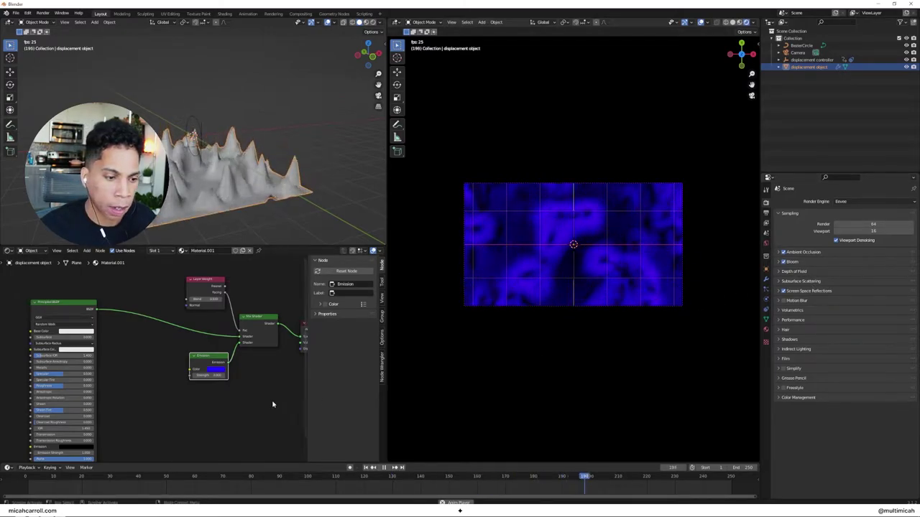
- Set the Principled BSDF's Metallic to 1 and Roughness to 0, and set the Emission strength to 5
{"action": "left_click", "coordinate": [248, 407]}
{"action": "middle_click_drag", "start_coordinate": [209, 402], "coordinate": [225, 398]}
{"action": "left_click", "coordinate": [228, 371]}
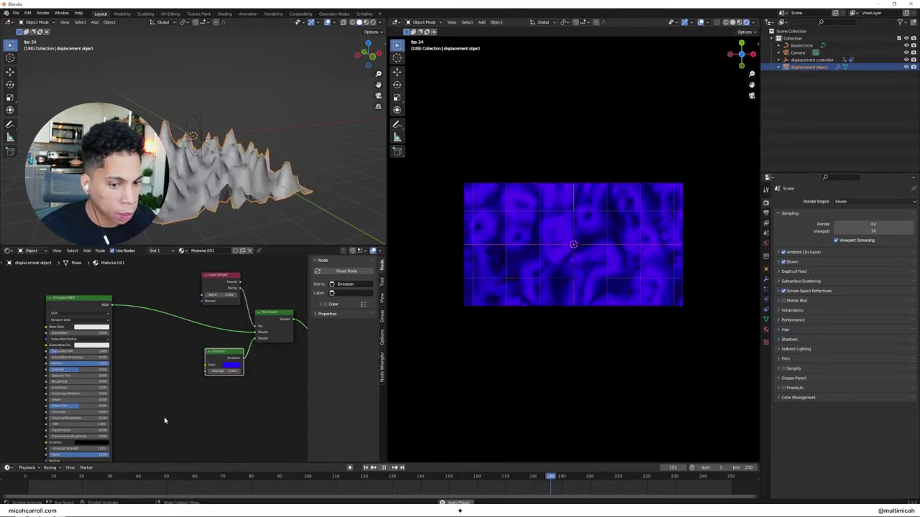
- Move the Principled BSDF clear, add a ColorRamp node beside the Emission node, and connect its Color output to the Emission color
{"action": "middle_click_drag", "start_coordinate": [176, 420], "coordinate": [211, 418]}
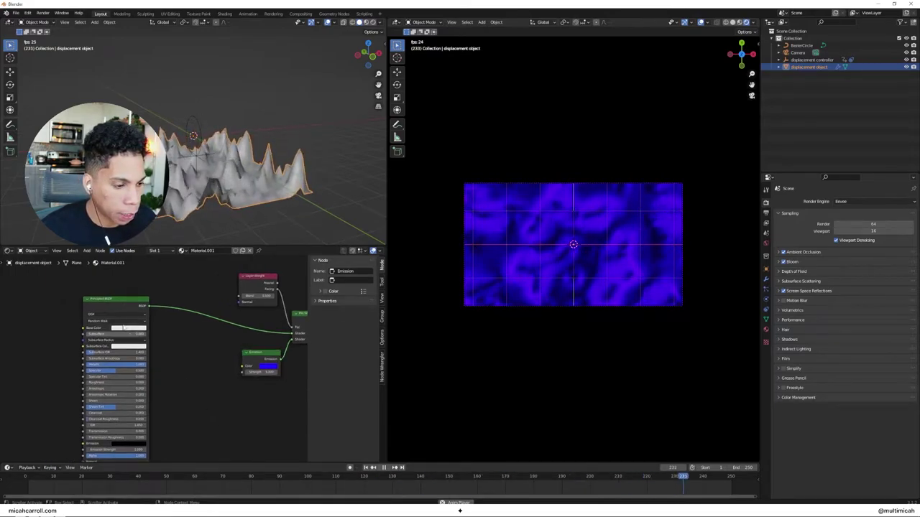
{"action": "left_click_drag", "start_coordinate": [112, 301], "coordinate": [60, 274]}
{"action": "left_click", "coordinate": [179, 386]}
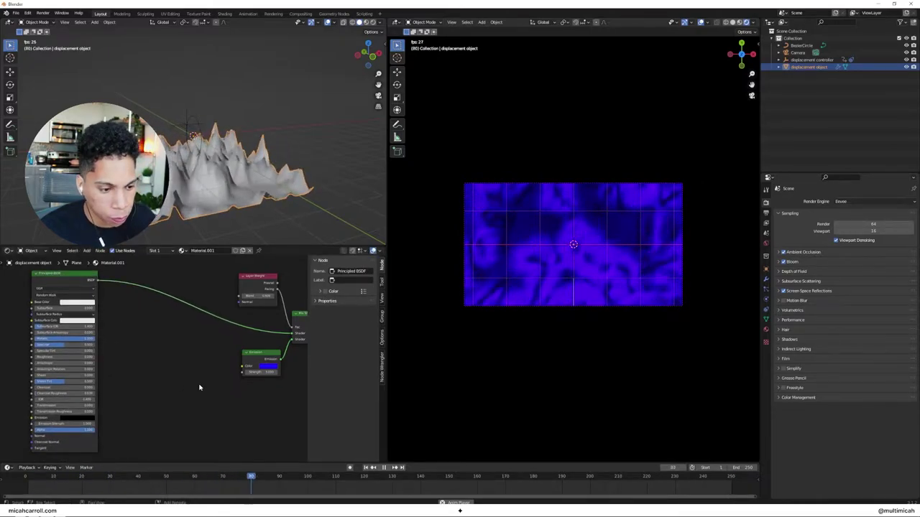
{"action": "key", "text": "shift+a"}
{"action": "left_click", "coordinate": [200, 386]}
{"action": "type", "text": "co"}
{"action": "key", "text": "Return"}
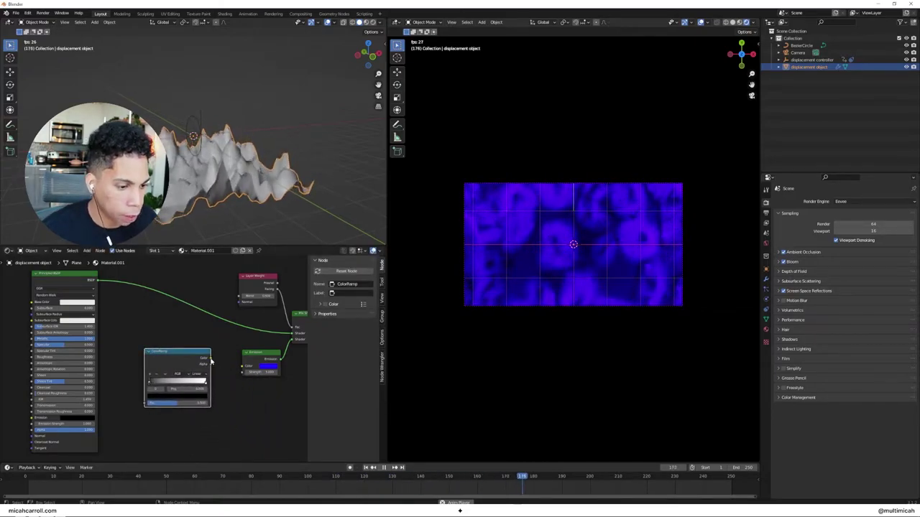
{"action": "left_click_drag", "start_coordinate": [211, 358], "coordinate": [243, 367]}
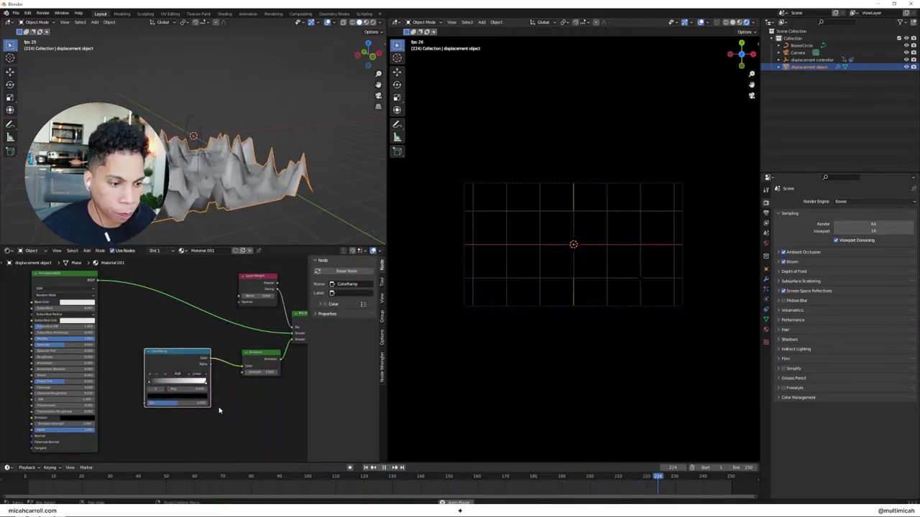
{"action": "middle_click_drag", "start_coordinate": [242, 408], "coordinate": [240, 389]}
{"action": "left_click_drag", "start_coordinate": [197, 335], "coordinate": [220, 336]}
- Add a Gradient Texture node before the ColorRamp and connect its Fac output to the ColorRamp's Fac input
{"action": "scroll", "coordinate": [109, 311], "scroll_direction": "down", "scroll_amount": 1}
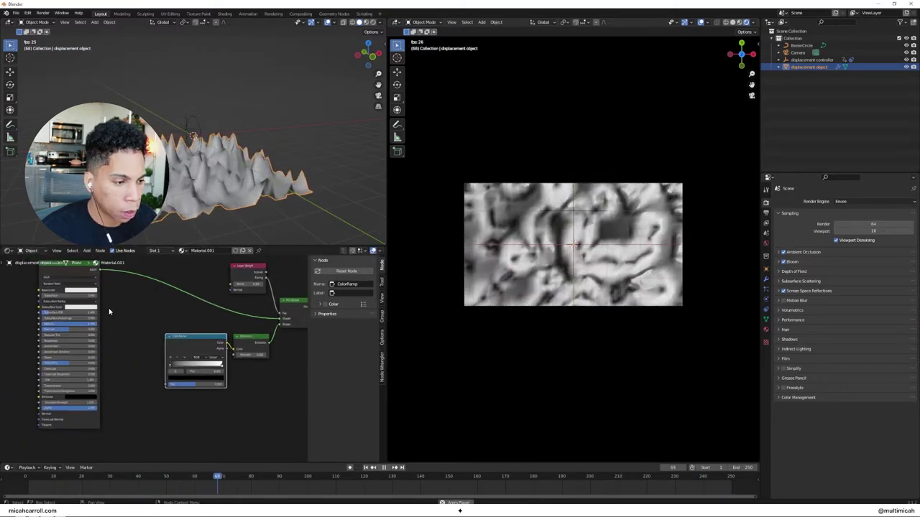
{"action": "scroll", "coordinate": [110, 312], "scroll_direction": "down", "scroll_amount": 2}
{"action": "left_click_drag", "start_coordinate": [103, 296], "coordinate": [48, 276]}
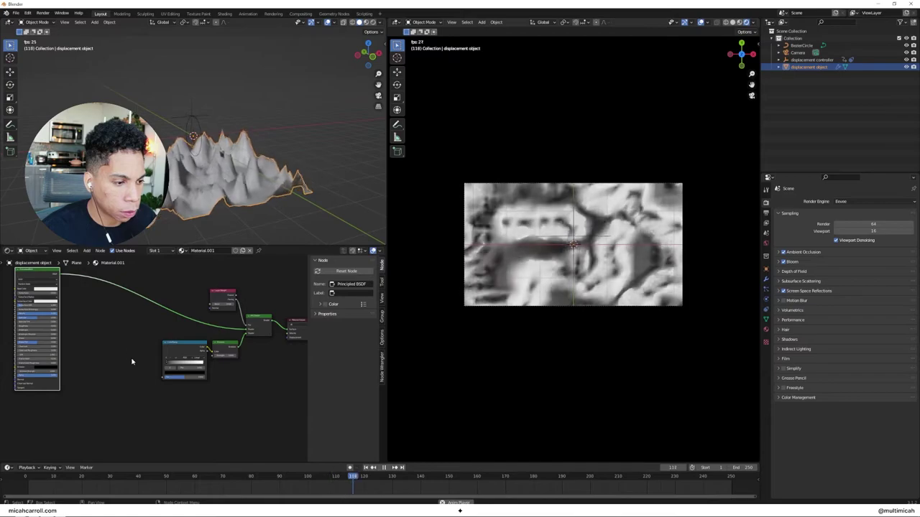
{"action": "key", "text": "shift+a"}
{"action": "left_click", "coordinate": [135, 360]}
{"action": "type", "text": "grad"}
{"action": "key", "text": "Return"}
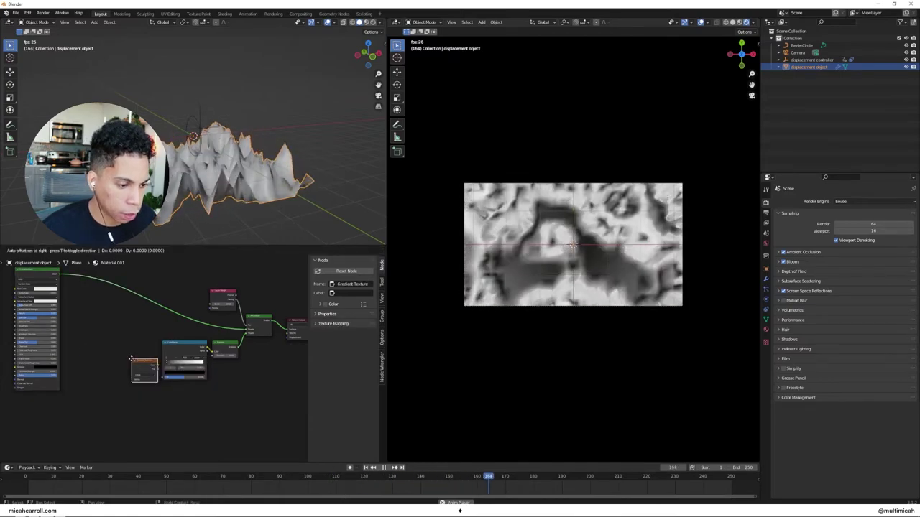
{"action": "left_click", "coordinate": [131, 368]}
{"action": "scroll", "coordinate": [132, 370], "scroll_direction": "up", "scroll_amount": 4}
{"action": "middle_click_drag", "start_coordinate": [151, 372], "coordinate": [144, 358]}
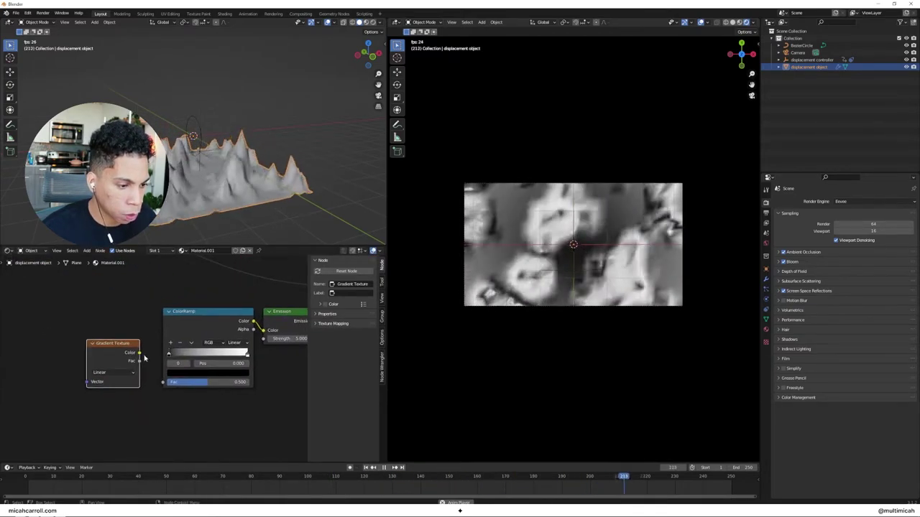
{"action": "left_click_drag", "start_coordinate": [139, 361], "coordinate": [164, 382]}
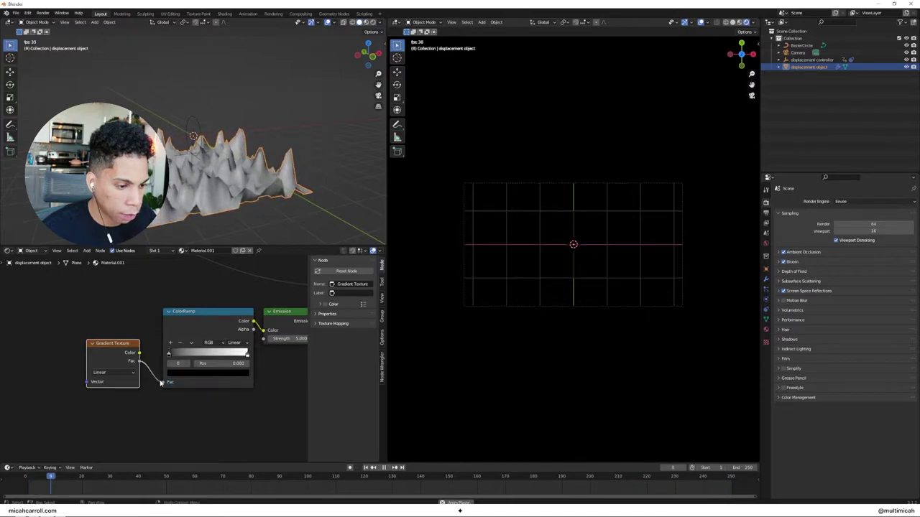
- Set the Gradient Texture's type to Easing
{"action": "left_click", "coordinate": [123, 375]}
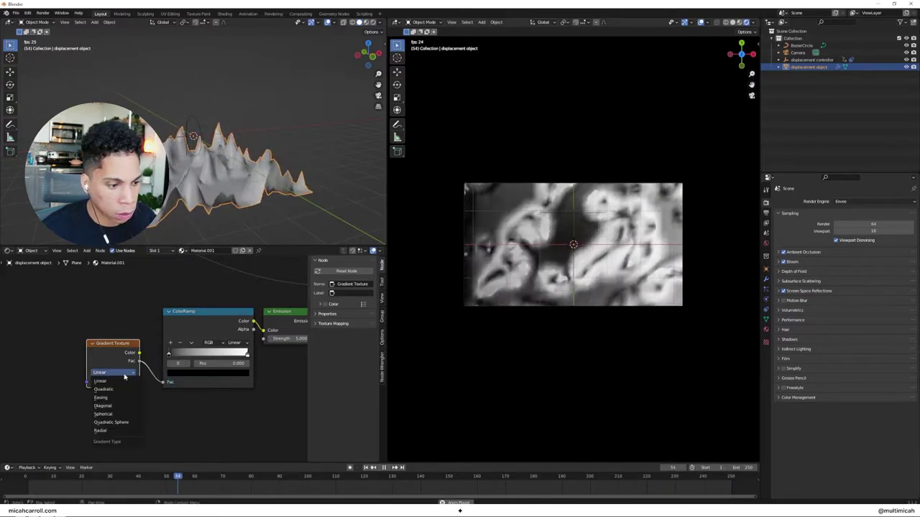
{"action": "left_click", "coordinate": [125, 397]}
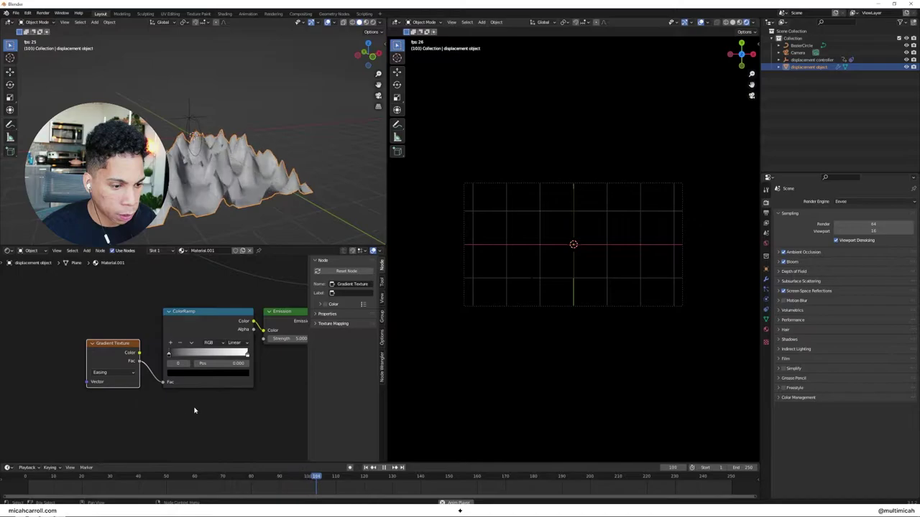
{"action": "middle_click_drag", "start_coordinate": [211, 408], "coordinate": [193, 408]}
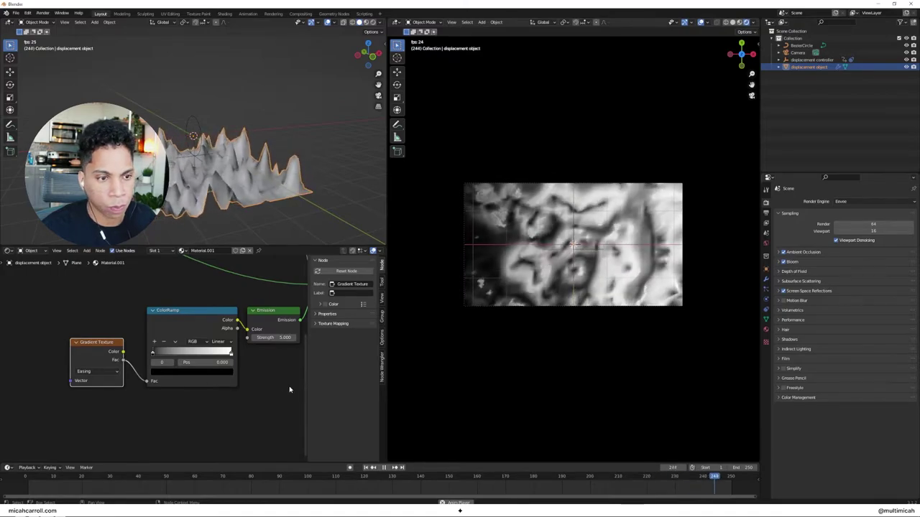
- Switch to the browser to view the YouTube video "How to Balance Parenting & Career: The Struggle"
{"action": "key", "text": "alt+Tab"}
{"action": "left_click", "coordinate": [650, 260]}
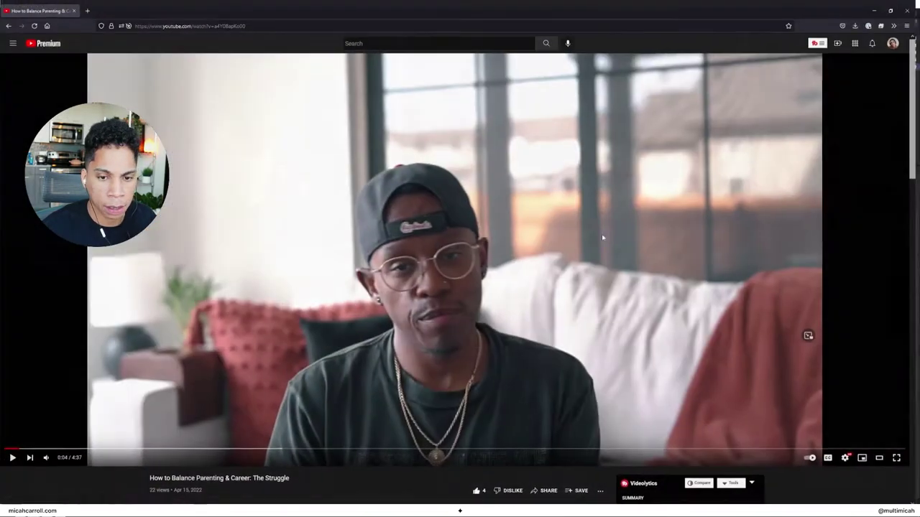
- Search the web in a new browser tab for "thermal camera image" to get color references
{"action": "left_click", "coordinate": [88, 8]}
{"action": "type", "text": "thermal"}
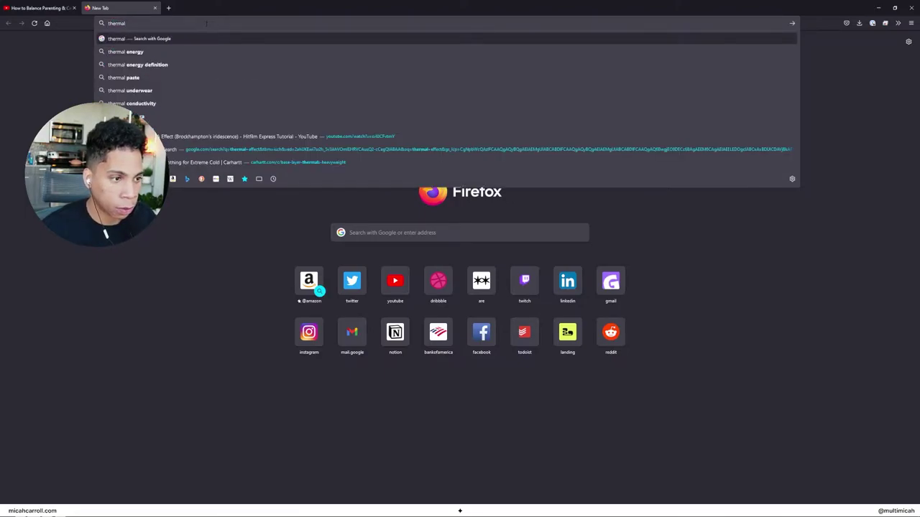
{"action": "type", "text": " camera image"}
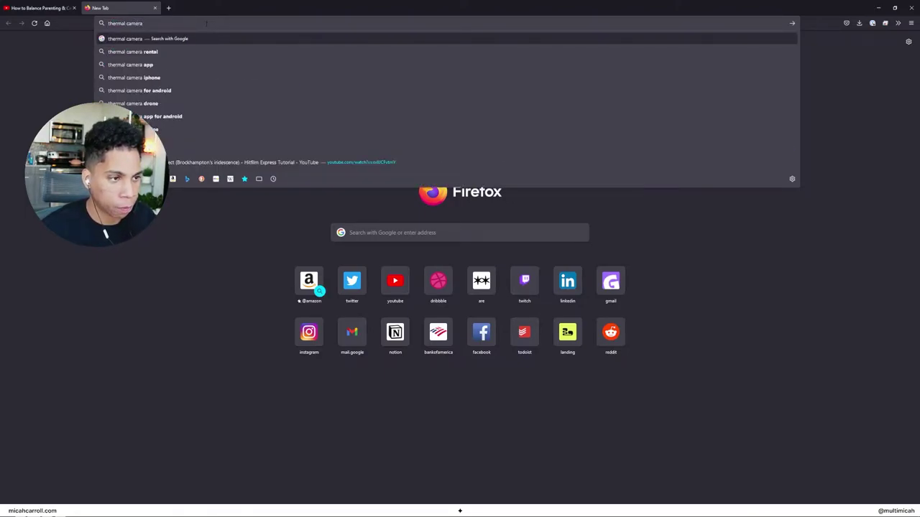
{"action": "key", "text": "Return"}
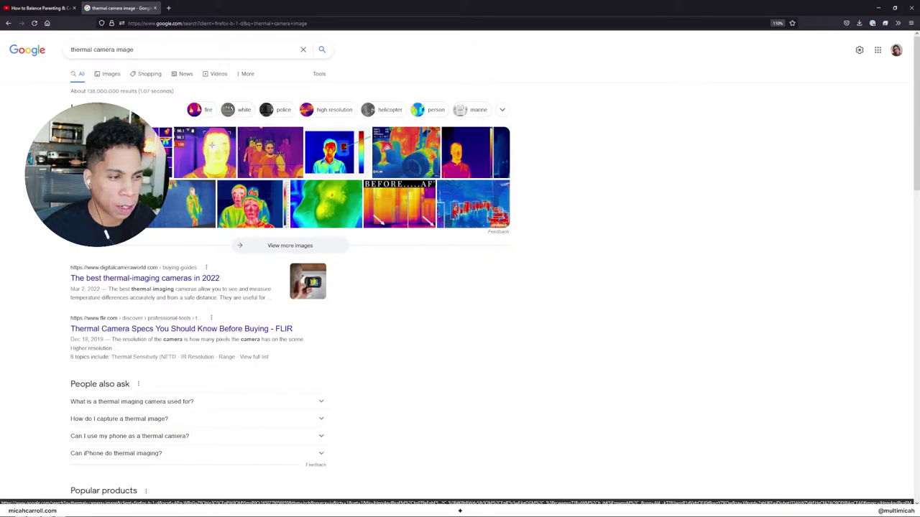
- Switch back to Blender and set the ColorRamp's first color stop to bright red
{"action": "key", "text": "alt+Tab"}
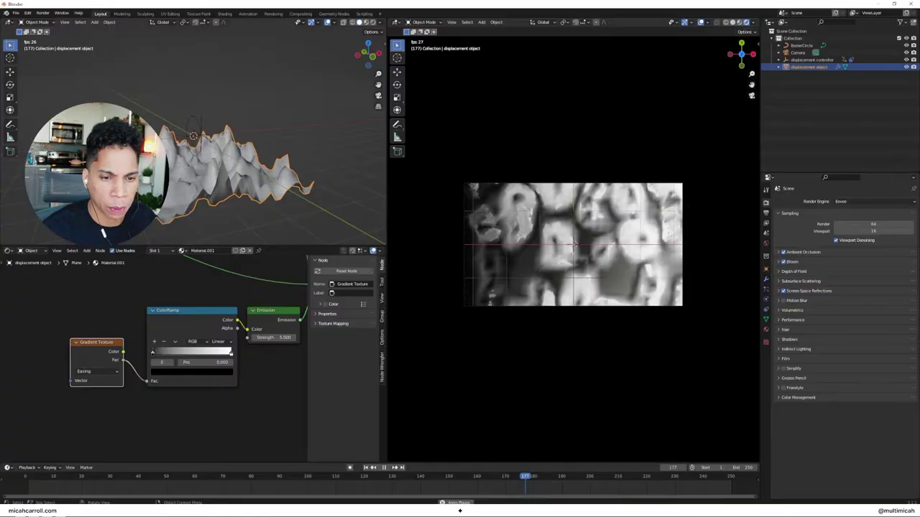
{"action": "left_click", "coordinate": [166, 372]}
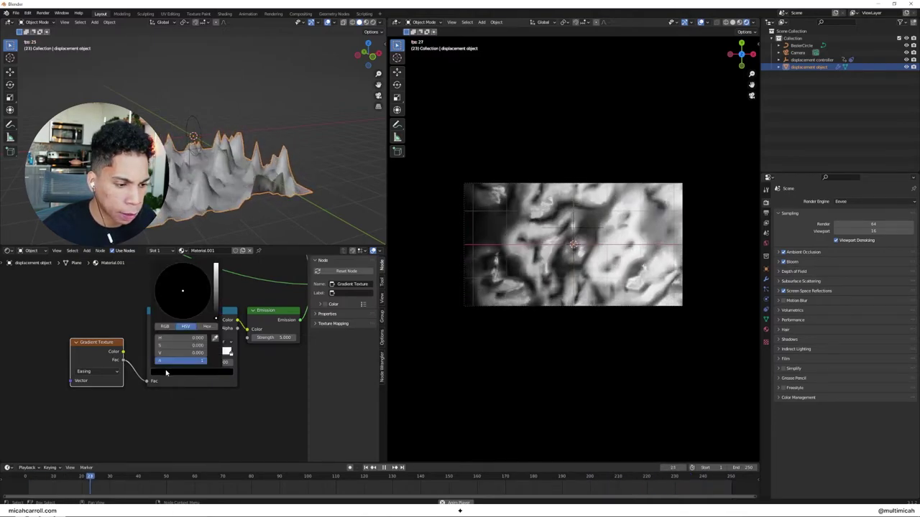
{"action": "left_click_drag", "start_coordinate": [215, 305], "coordinate": [216, 264]}
{"action": "mouse_move", "coordinate": [183, 306]}
{"action": "left_mouse_down"}
{"action": "mouse_move", "coordinate": [207, 305]}
{"action": "mouse_move", "coordinate": [183, 320]}
{"action": "left_mouse_up"}
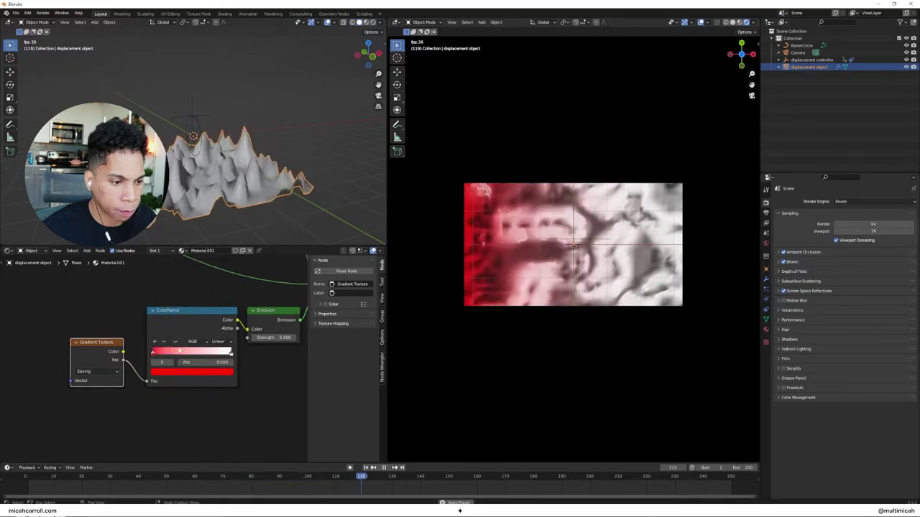
- Add a middle stop to the ColorRamp at position 0.500 and color it bright green
{"action": "left_click", "coordinate": [155, 342]}
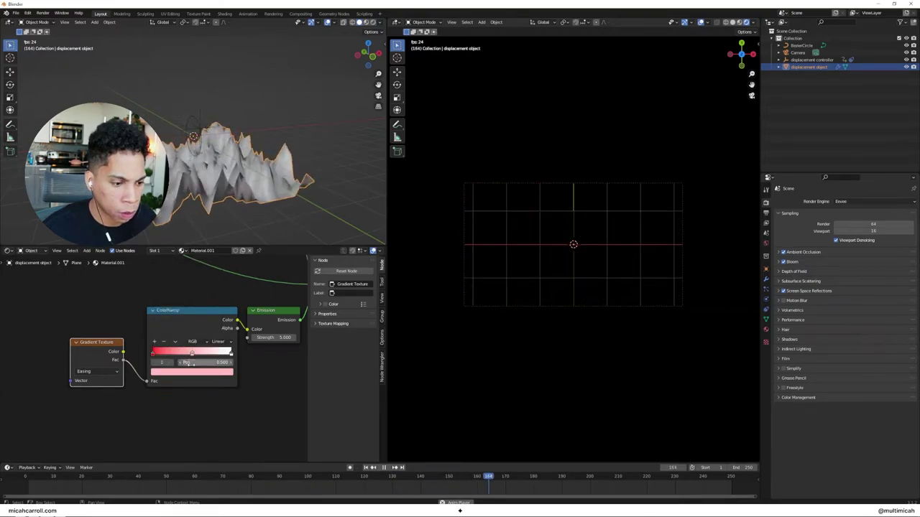
{"action": "left_click", "coordinate": [194, 372]}
{"action": "mouse_move", "coordinate": [185, 303]}
{"action": "left_mouse_down"}
{"action": "mouse_move", "coordinate": [189, 291]}
{"action": "mouse_move", "coordinate": [158, 278]}
{"action": "left_mouse_up"}
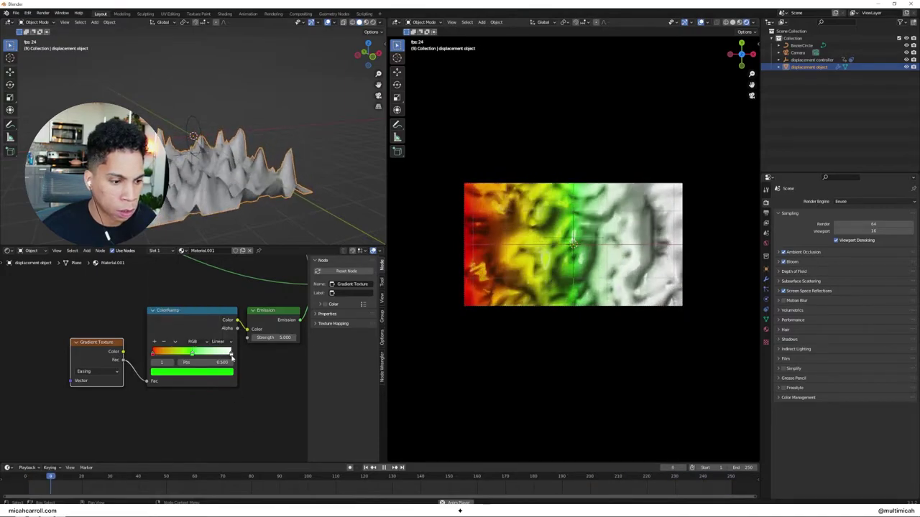
{"action": "left_click", "coordinate": [232, 357]}
{"action": "left_click", "coordinate": [228, 372]}
{"action": "left_click_drag", "start_coordinate": [197, 283], "coordinate": [208, 278]}
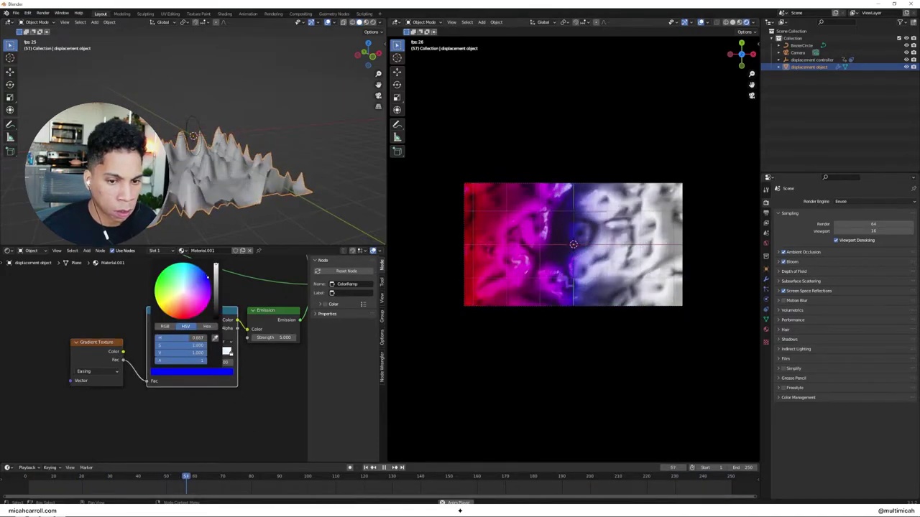
{"action": "key", "text": "ctrl+z"}
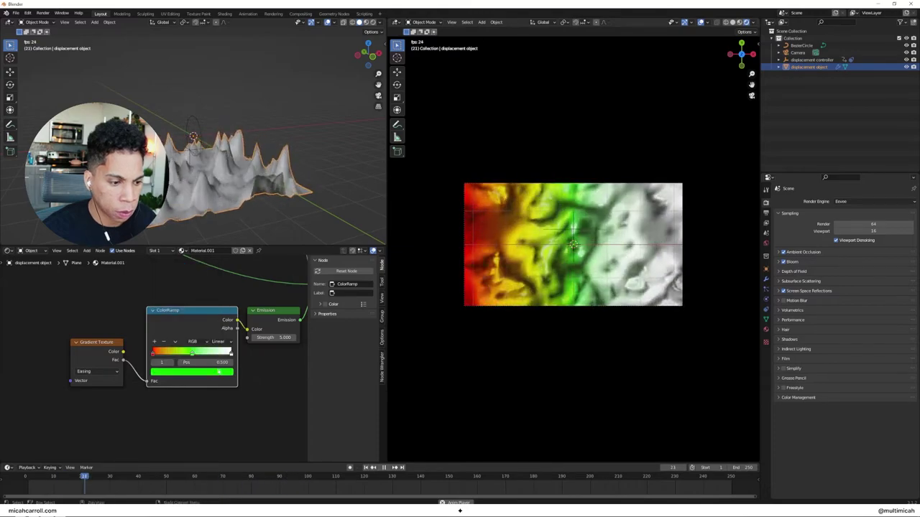
- Set the ColorRamp's last stop, at position 1.000, to a saturated blue
{"action": "left_click", "coordinate": [221, 372]}
{"action": "left_click", "coordinate": [195, 280]}
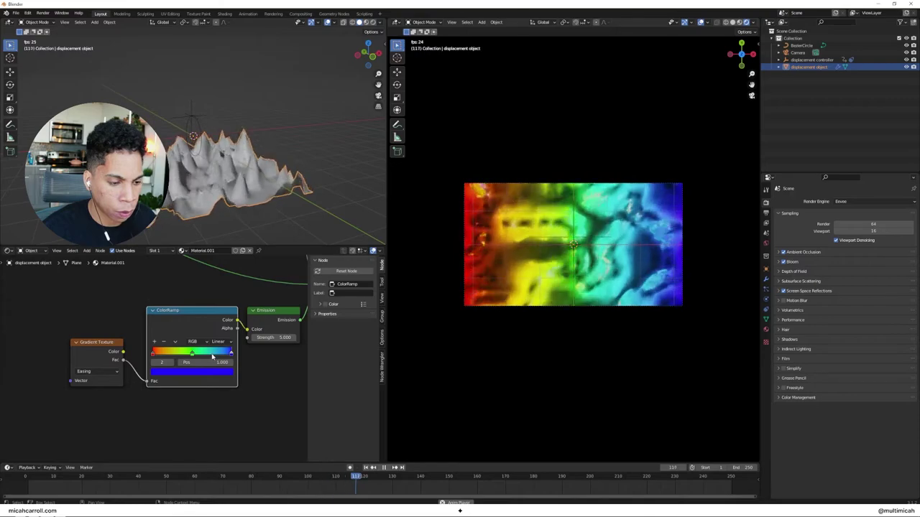
- Try the Diagonal type on the Gradient Texture and switch it back to Easing
{"action": "left_click", "coordinate": [102, 372]}
{"action": "left_click", "coordinate": [108, 406]}
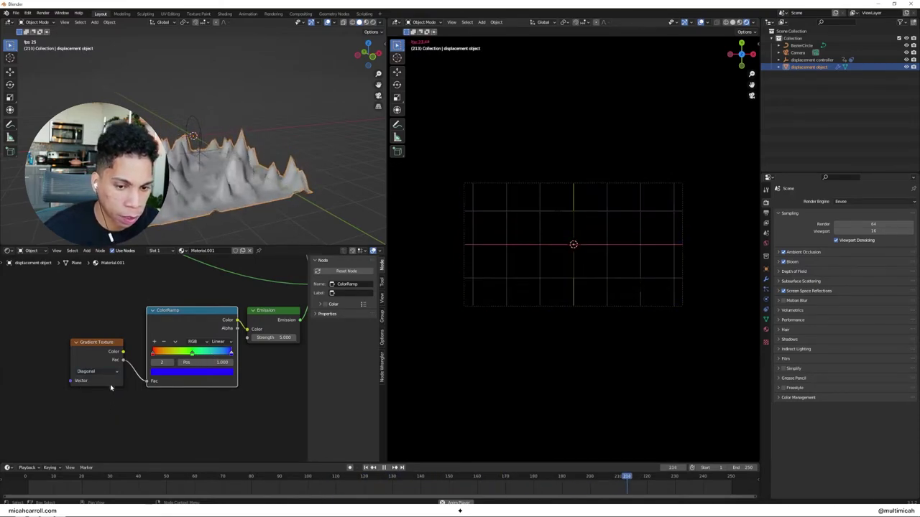
{"action": "left_click", "coordinate": [108, 371]}
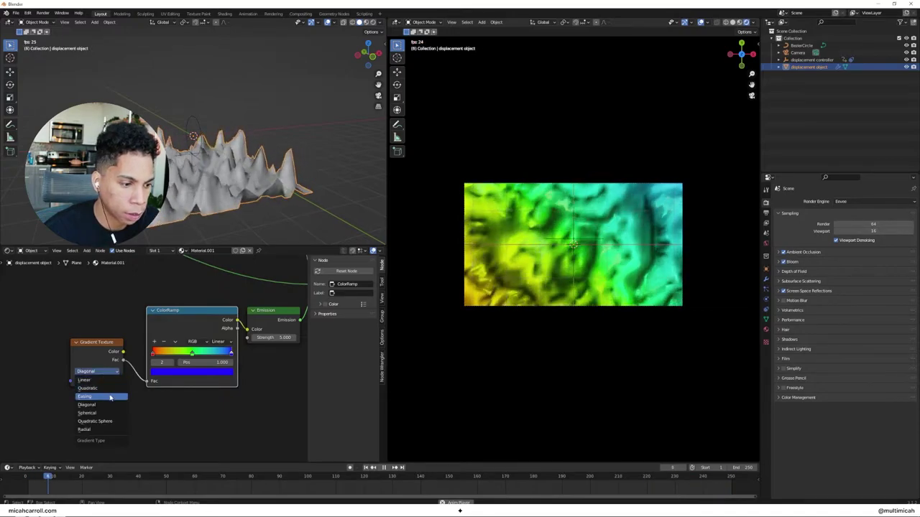
{"action": "left_click", "coordinate": [109, 398]}
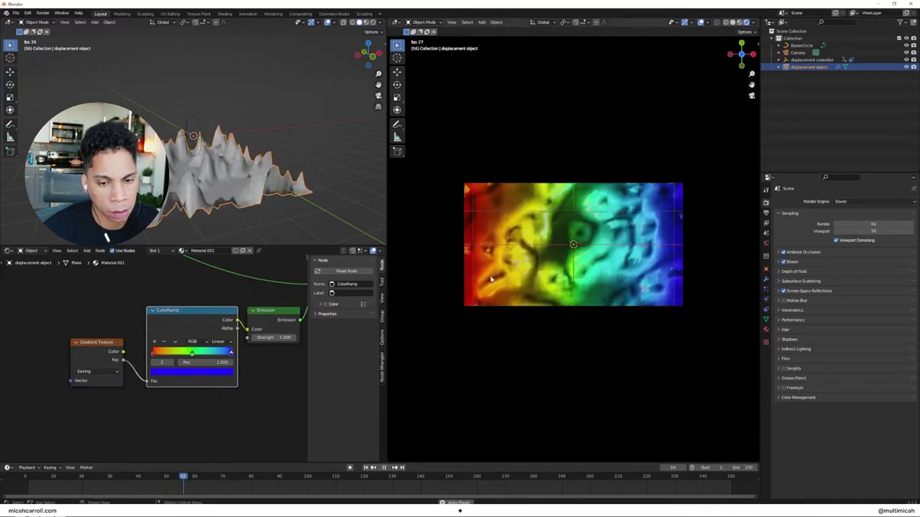
- Re-enter 5 as the Emission node's strength
{"action": "scroll", "coordinate": [257, 368], "scroll_direction": "down", "scroll_amount": 3}
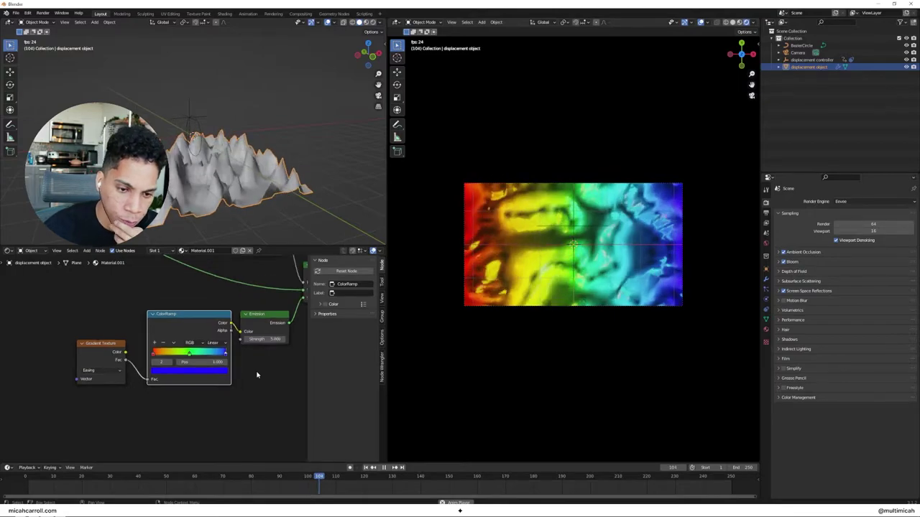
{"action": "scroll", "coordinate": [256, 364], "scroll_direction": "down", "scroll_amount": 1}
{"action": "left_click", "coordinate": [251, 344]}
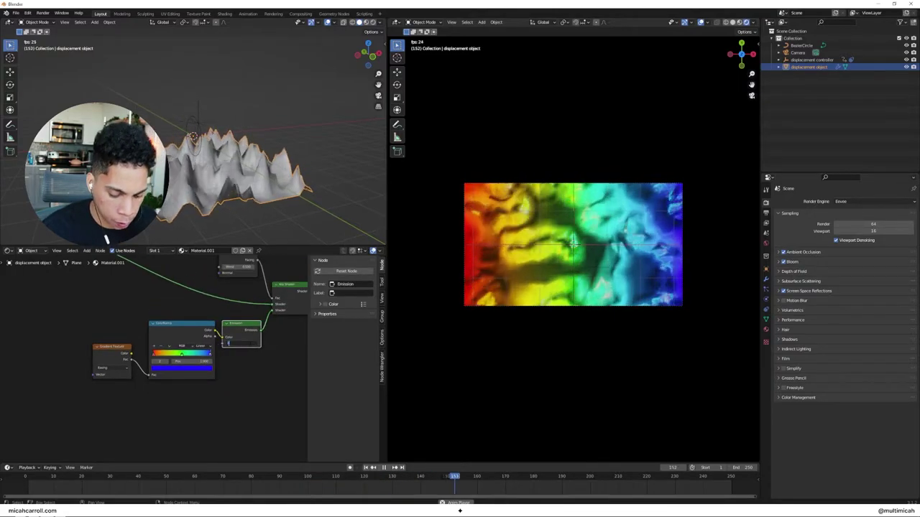
{"action": "key", "text": "Return"}
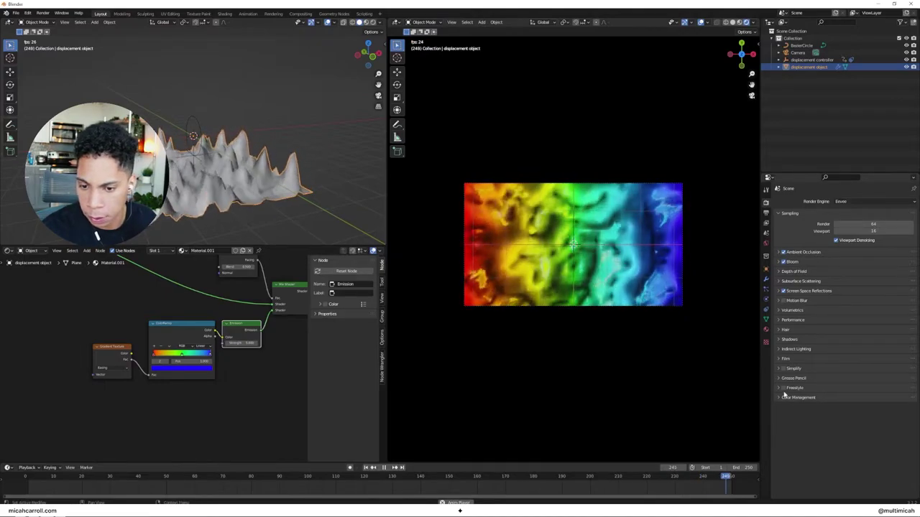
- Set the scene's Color Management look to High Contrast
{"action": "left_click", "coordinate": [787, 398]}
{"action": "left_click", "coordinate": [856, 427]}
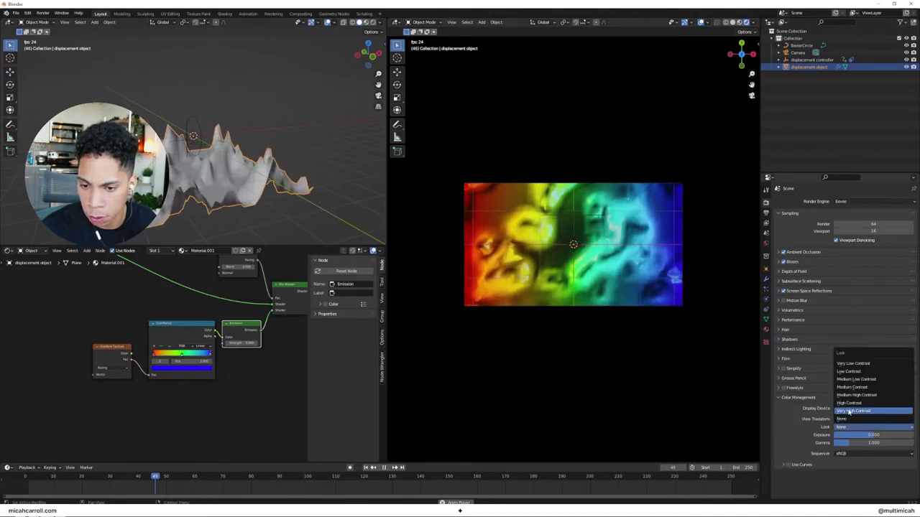
{"action": "left_click", "coordinate": [850, 403]}
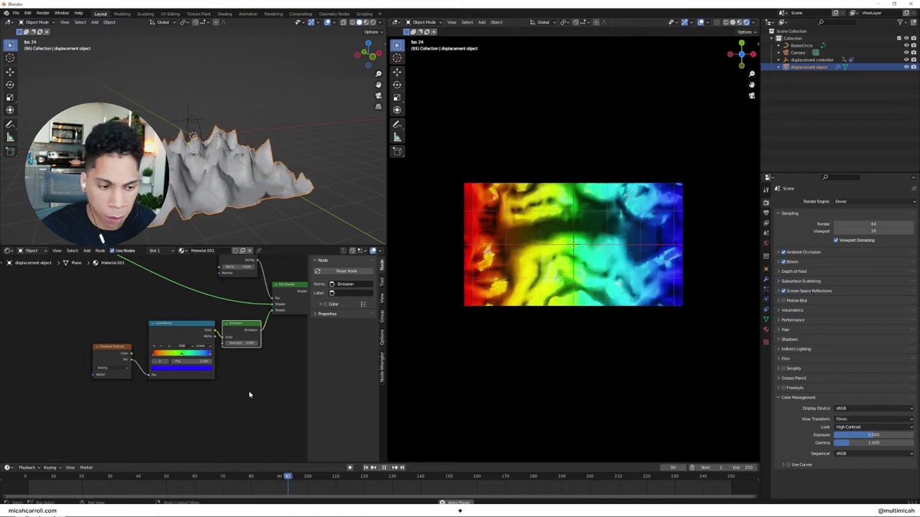
- Raise the Layer Weight node's Blend to 1.000, and lower it again to bring back the dark relief
{"action": "scroll", "coordinate": [249, 395], "scroll_direction": "down", "scroll_amount": 2}
{"action": "middle_click_drag", "start_coordinate": [242, 354], "coordinate": [240, 373]}
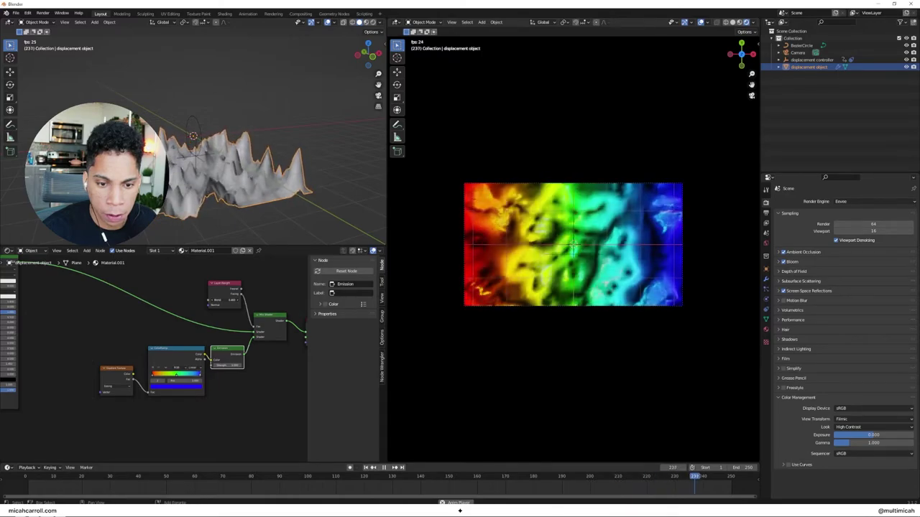
{"action": "scroll", "coordinate": [244, 302], "scroll_direction": "up", "scroll_amount": 3}
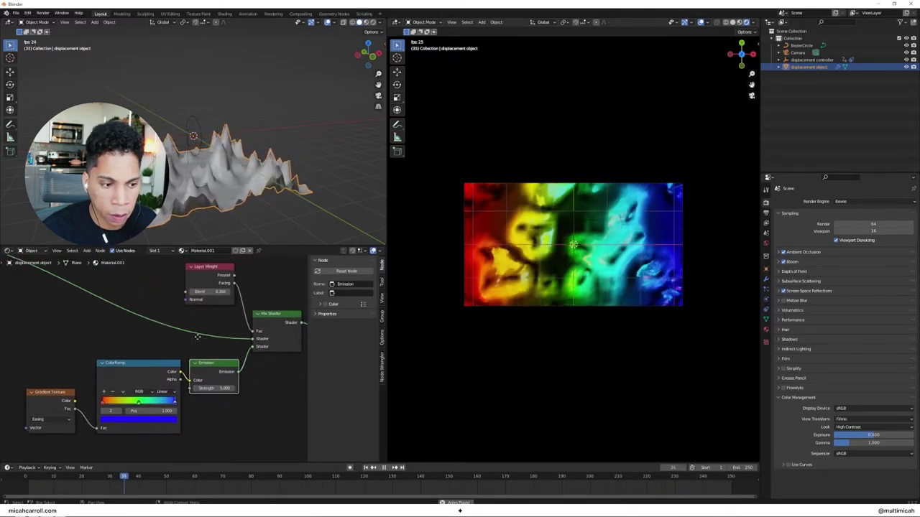
{"action": "left_click_drag", "start_coordinate": [202, 294], "coordinate": [244, 293]}
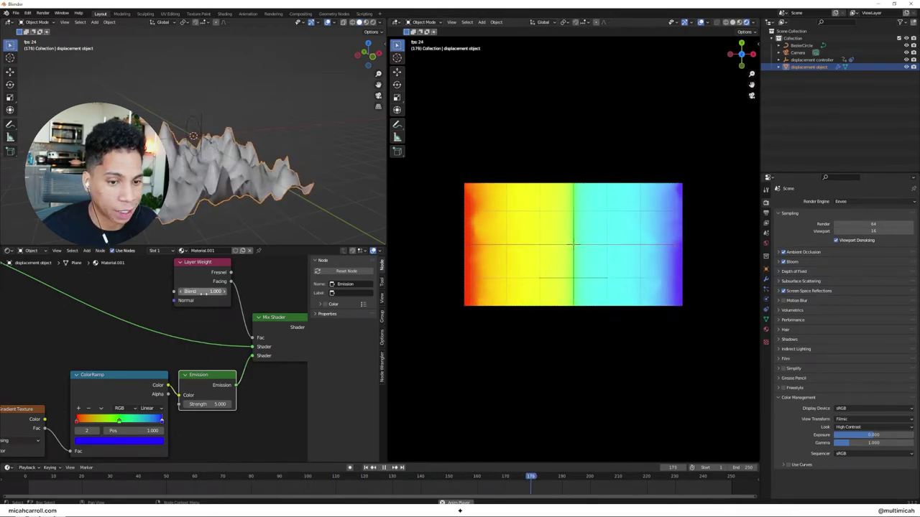
{"action": "left_click_drag", "start_coordinate": [203, 292], "coordinate": [147, 293]}
- Add a Bump node before the Principled BSDF and connect its Normal output to the shader's Normal input
{"action": "scroll", "coordinate": [156, 363], "scroll_direction": "down", "scroll_amount": 4}
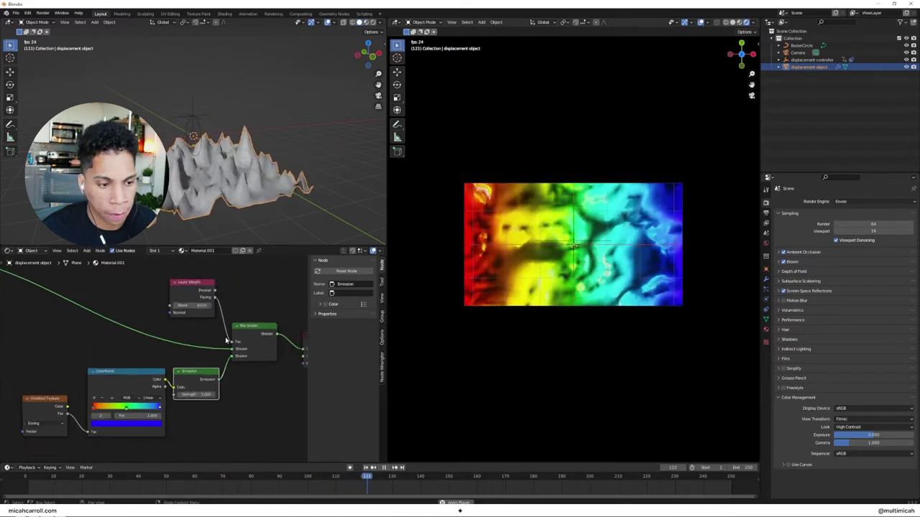
{"action": "middle_click_drag", "start_coordinate": [163, 356], "coordinate": [268, 365]}
{"action": "middle_click_drag", "start_coordinate": [122, 365], "coordinate": [245, 346]}
{"action": "scroll", "coordinate": [77, 380], "scroll_direction": "up", "scroll_amount": 1}
{"action": "middle_click_drag", "start_coordinate": [68, 374], "coordinate": [127, 364]}
{"action": "scroll", "coordinate": [108, 379], "scroll_direction": "down", "scroll_amount": 1}
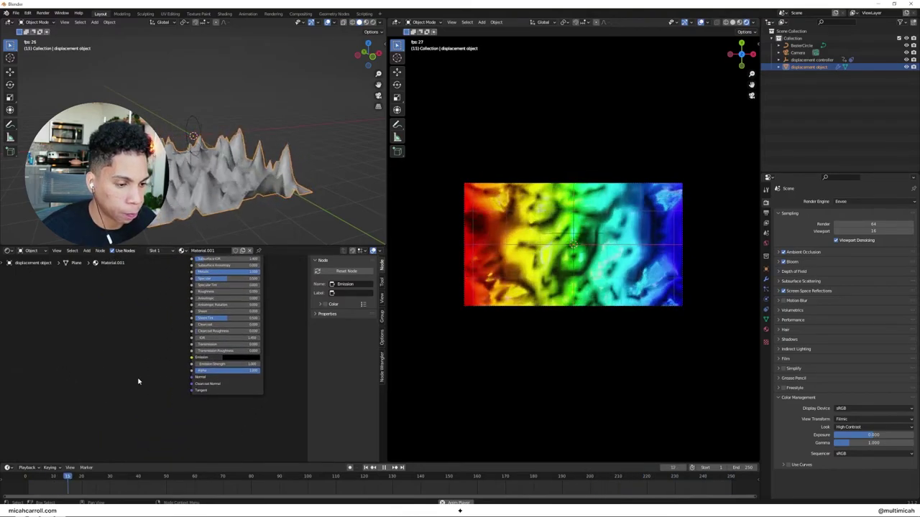
{"action": "key", "text": "shift+a"}
{"action": "left_click", "coordinate": [124, 374]}
{"action": "type", "text": "bump"}
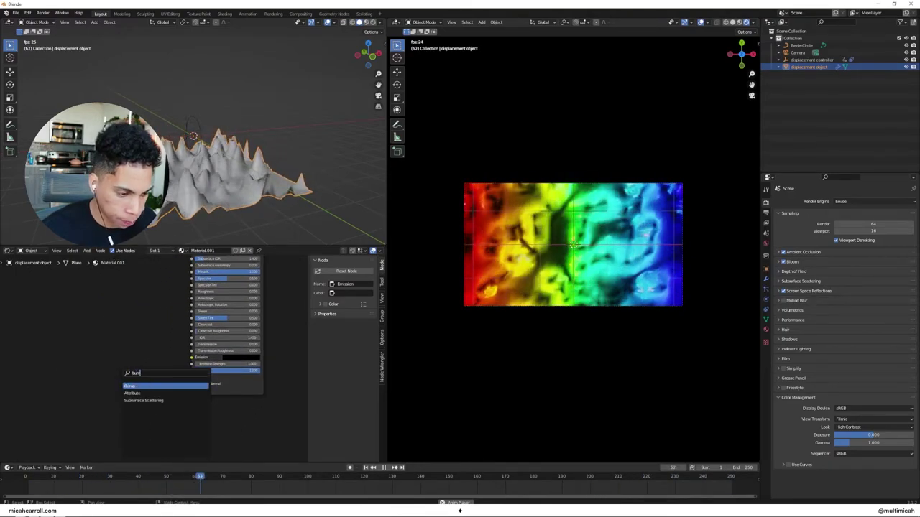
{"action": "key", "text": "Return"}
{"action": "left_click", "coordinate": [114, 346]}
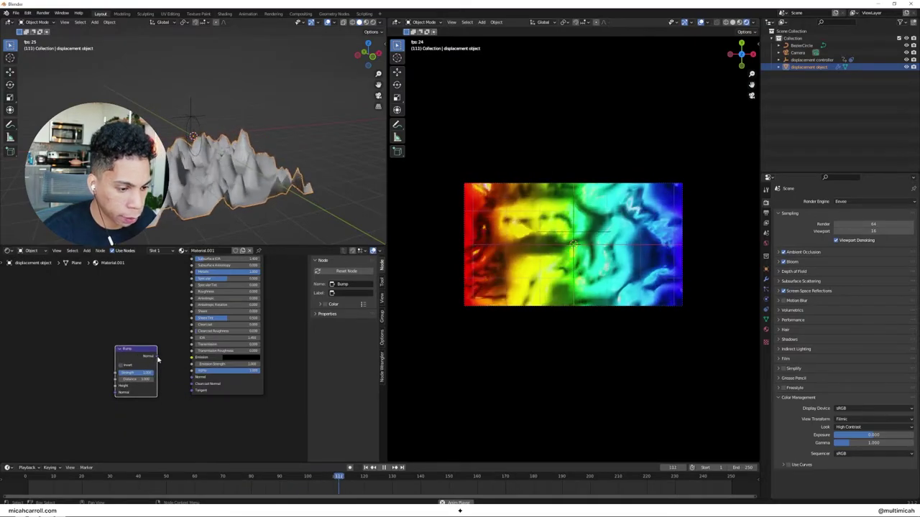
{"action": "left_click_drag", "start_coordinate": [156, 356], "coordinate": [192, 376]}
- Try a Magic Texture as the bump source, connecting its Fac output to the Bump's Height input and lowering its scale
{"action": "key", "text": "shift+a"}
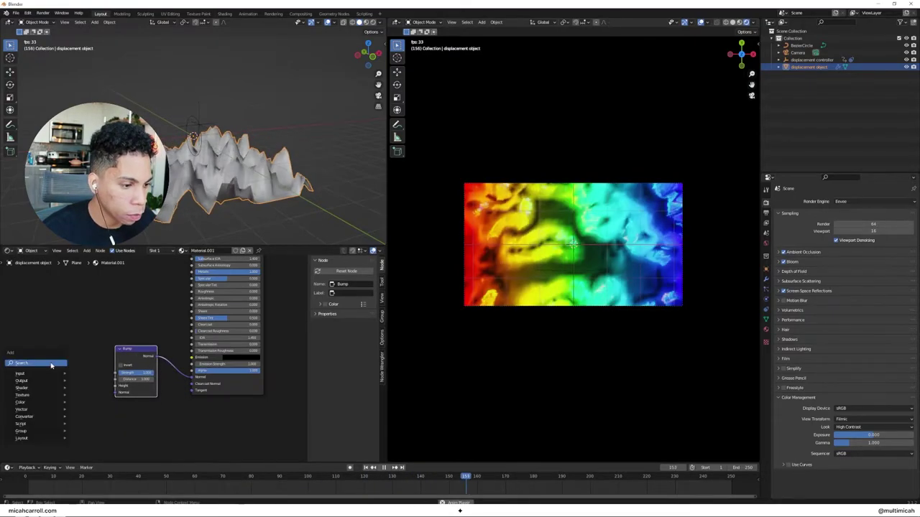
{"action": "left_click", "coordinate": [103, 373]}
{"action": "type", "text": "magic"}
{"action": "key", "text": "Return"}
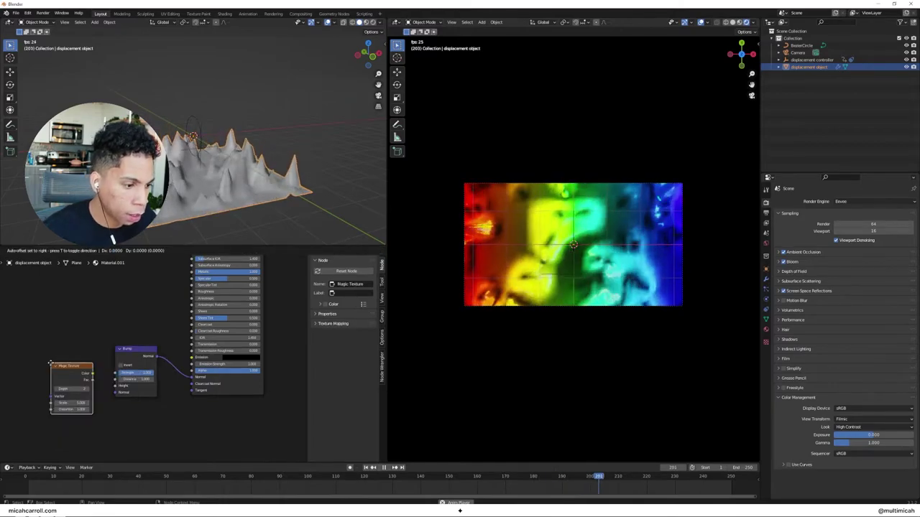
{"action": "left_click", "coordinate": [56, 353]}
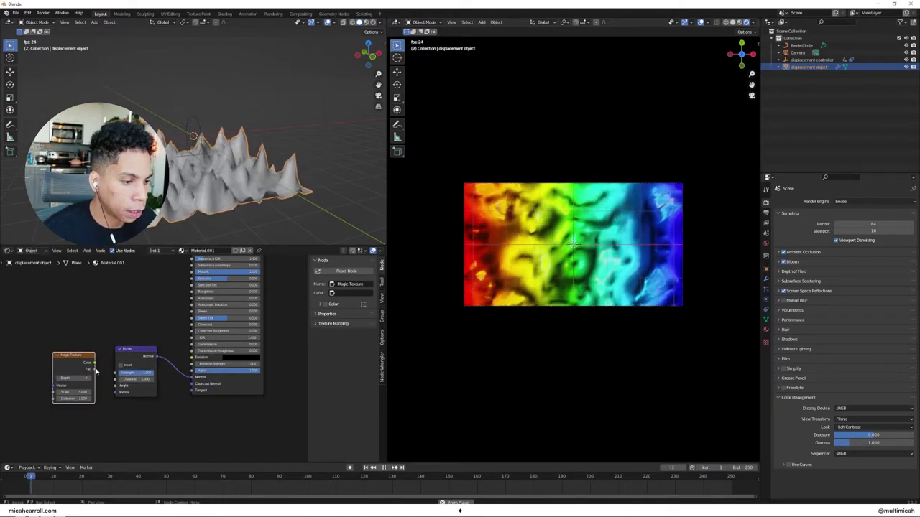
{"action": "left_click_drag", "start_coordinate": [94, 369], "coordinate": [113, 387]}
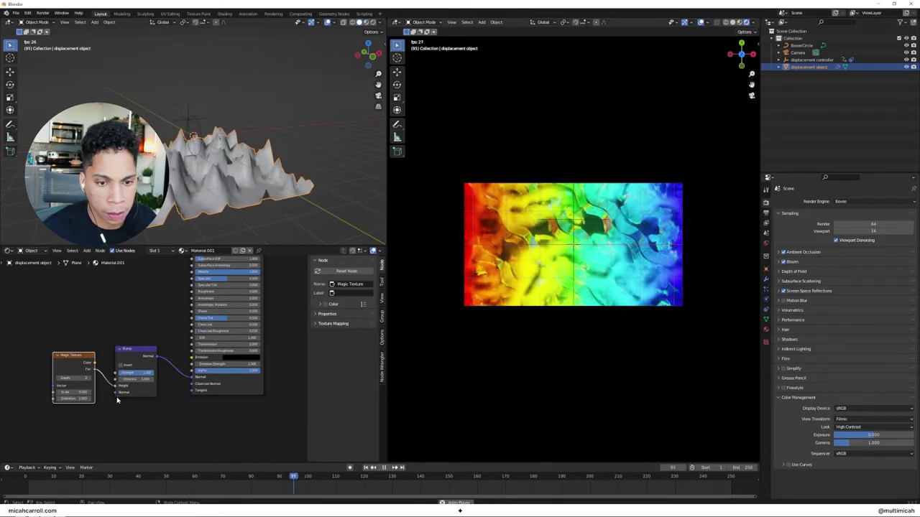
{"action": "left_click_drag", "start_coordinate": [77, 392], "coordinate": [90, 392]}
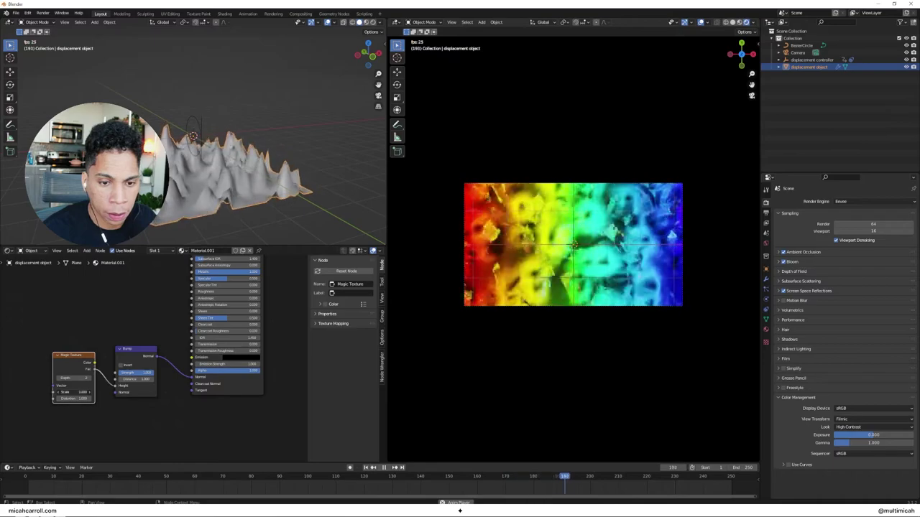
- Replace the Magic Texture with a Musgrave Texture and connect its Height output to the Bump node's Height input
{"action": "key", "text": "x"}
{"action": "key", "text": "shift+a"}
{"action": "left_click", "coordinate": [77, 363]}
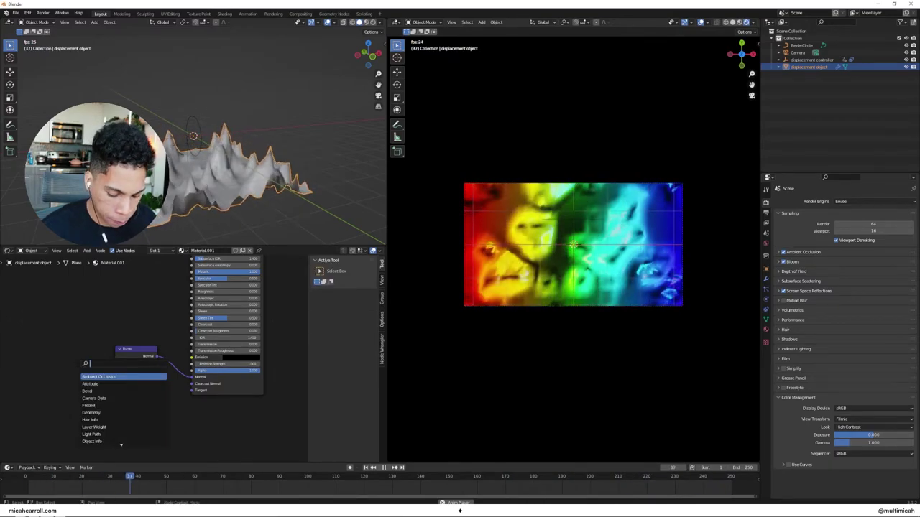
{"action": "type", "text": "musg"}
{"action": "key", "text": "Return"}
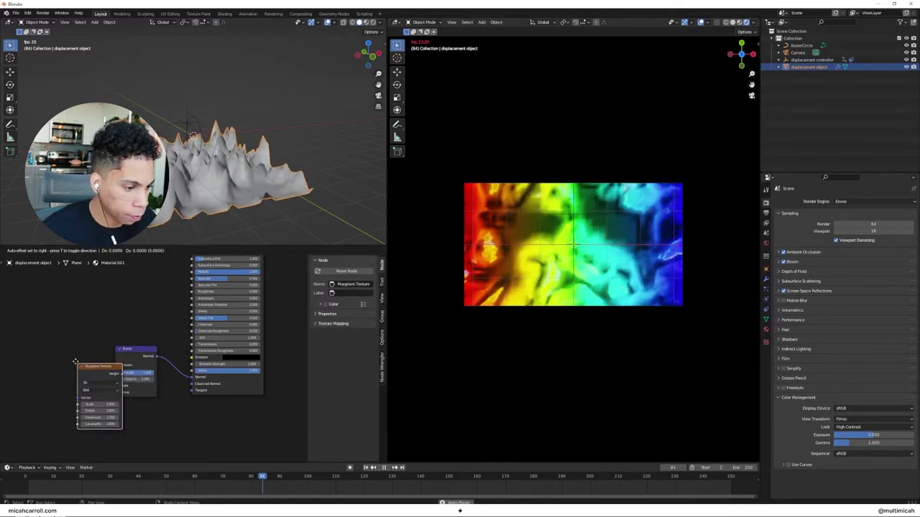
{"action": "left_click_drag", "start_coordinate": [99, 355], "coordinate": [117, 396]}
{"action": "left_click", "coordinate": [99, 359]}
{"action": "left_click_drag", "start_coordinate": [99, 355], "coordinate": [115, 383]}
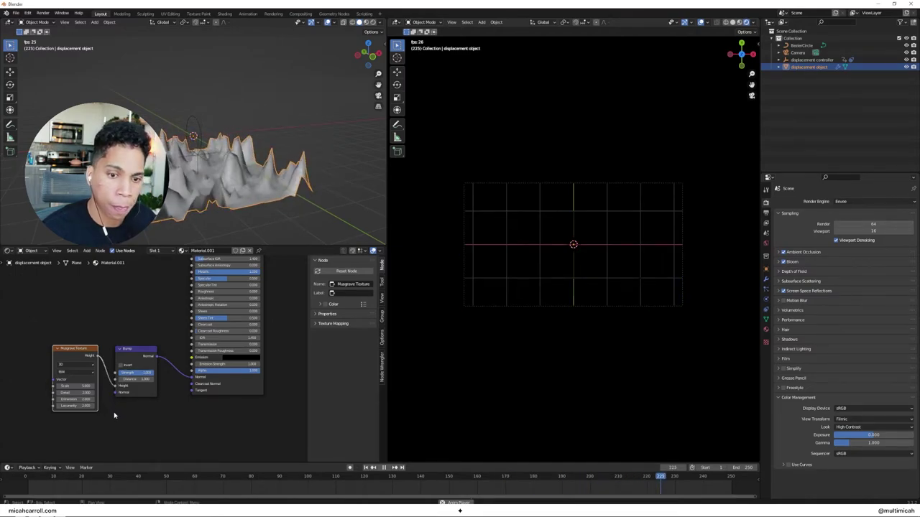
- Set the Musgrave Texture's dimensions to 4D
{"action": "left_click", "coordinate": [75, 364]}
{"action": "left_click", "coordinate": [76, 388]}
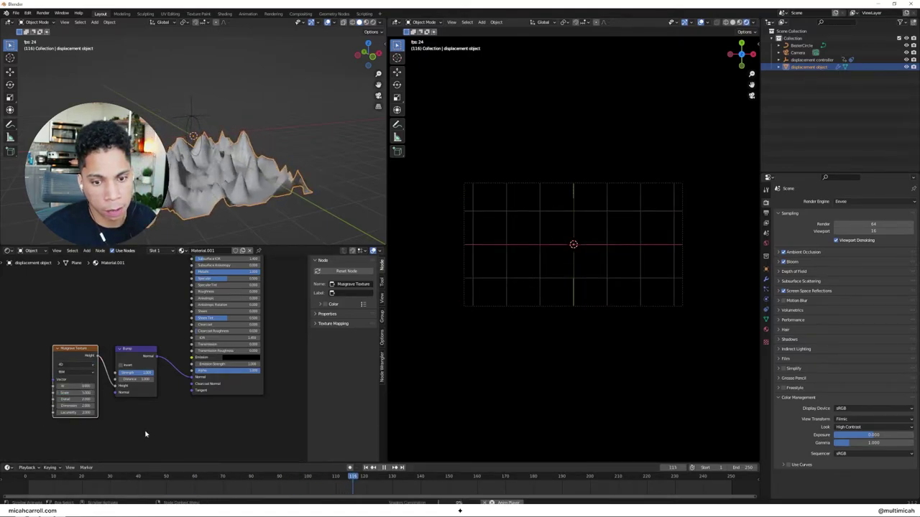
- Keyframe the Musgrave Texture's W value at 0 on frame 0
{"action": "left_click", "coordinate": [26, 478]}
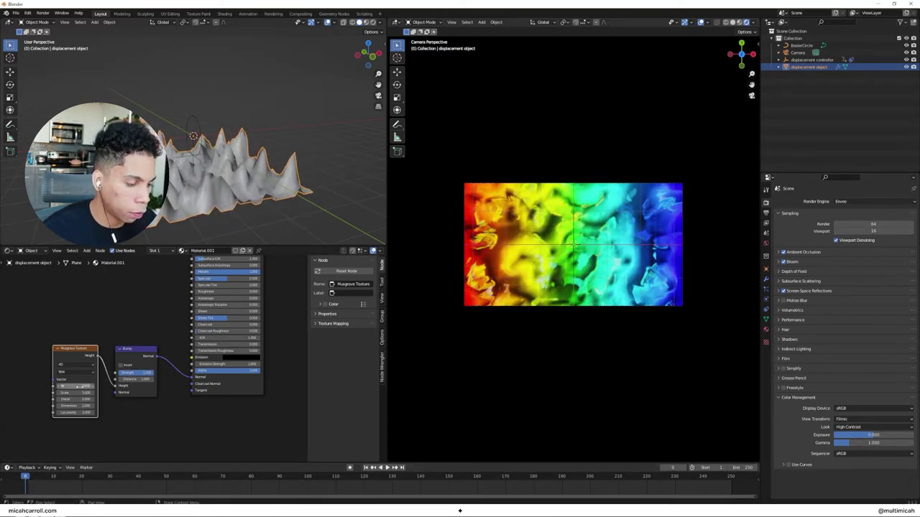
{"action": "scroll", "coordinate": [70, 387], "scroll_direction": "up", "scroll_amount": 4}
{"action": "middle_click_drag", "start_coordinate": [93, 427], "coordinate": [206, 402]}
{"action": "scroll", "coordinate": [172, 409], "scroll_direction": "up", "scroll_amount": 2}
{"action": "scroll", "coordinate": [208, 408], "scroll_direction": "up", "scroll_amount": 1}
{"action": "scroll", "coordinate": [149, 387], "scroll_direction": "up", "scroll_amount": 2}
{"action": "left_click_drag", "start_coordinate": [143, 364], "coordinate": [193, 364]}
{"action": "key", "text": "ctrl+z"}
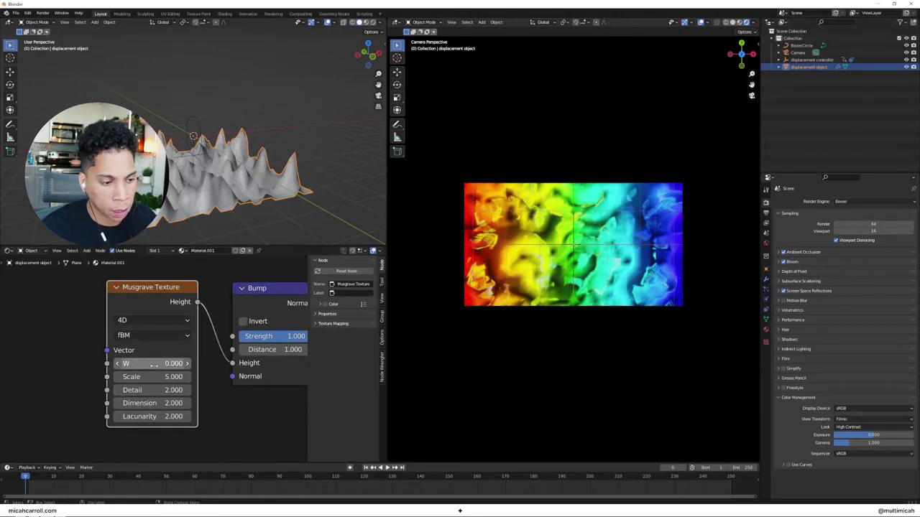
{"action": "right_click", "coordinate": [154, 365]}
{"action": "left_click", "coordinate": [153, 359]}
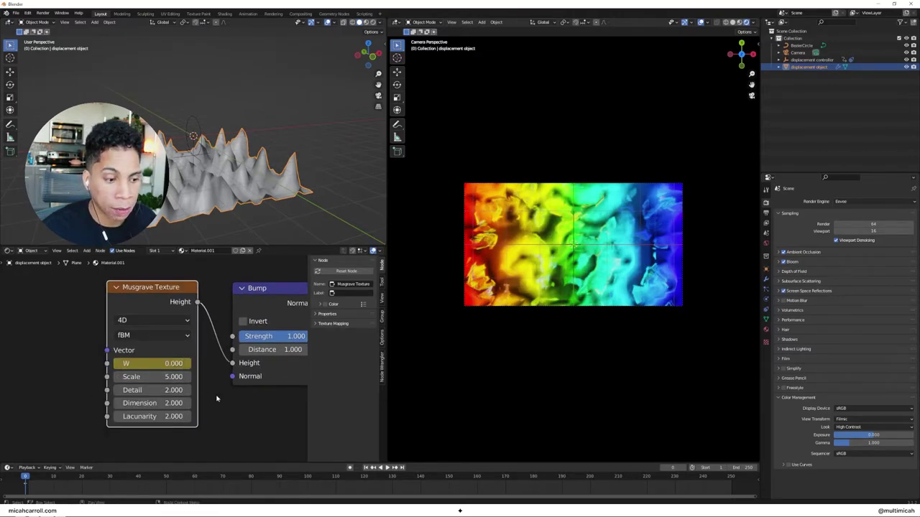
{"action": "left_click", "coordinate": [732, 478]}
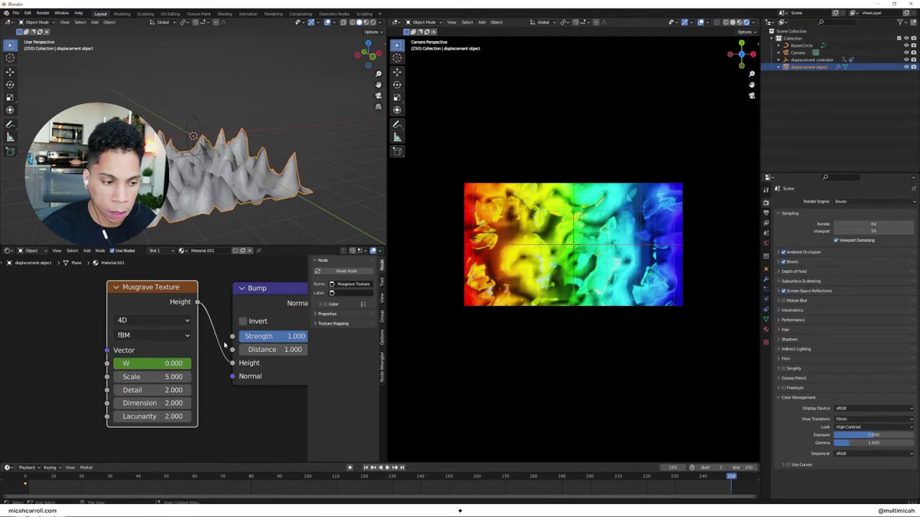
{"action": "left_click", "coordinate": [153, 363]}
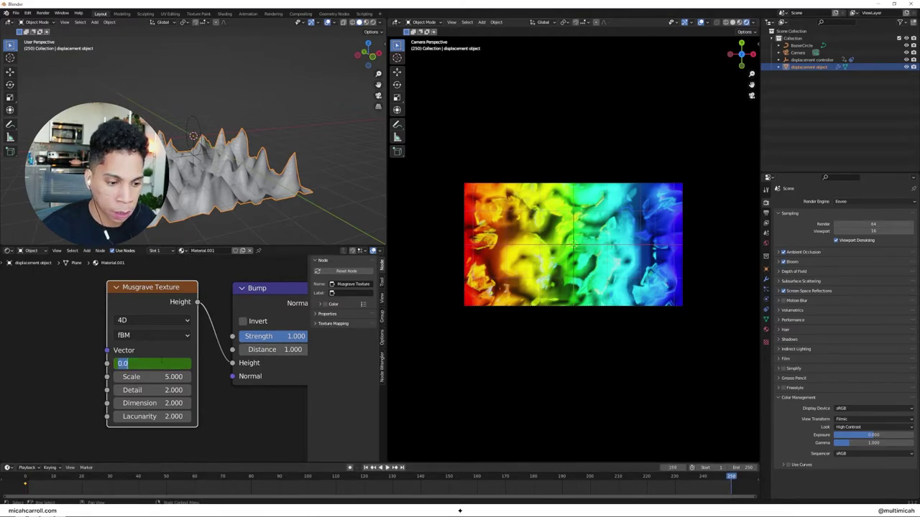
{"action": "key", "text": "Return"}
- Keyframe the Musgrave Texture's W value at 2 on frame 125
{"action": "left_click_drag", "start_coordinate": [389, 482], "coordinate": [379, 482]}
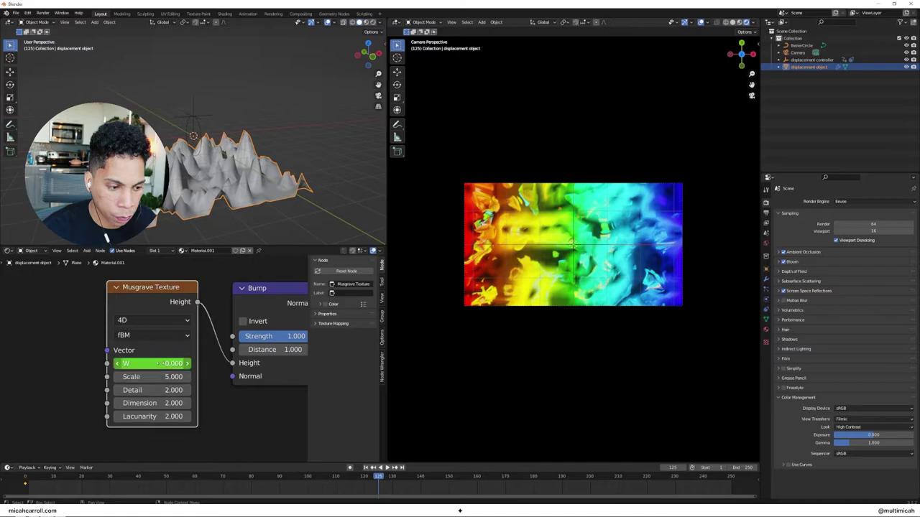
{"action": "left_click", "coordinate": [161, 364]}
{"action": "type", "text": "-2"}
{"action": "key", "text": "Return"}
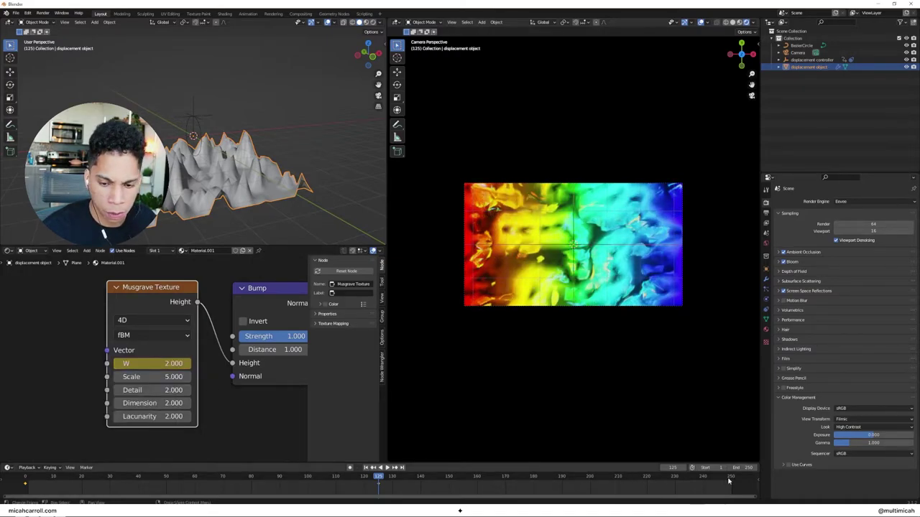
- Keyframe the Musgrave Texture's W value at 0 on frame 250 and play the animation from frame 0
{"action": "left_click_drag", "start_coordinate": [728, 481], "coordinate": [732, 480]}
{"action": "double_click", "coordinate": [154, 361]}
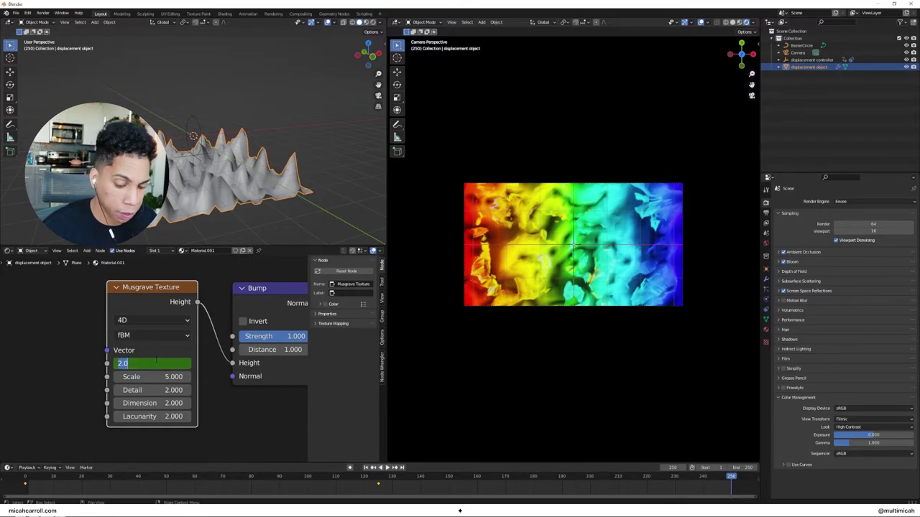
{"action": "type", "text": "0"}
{"action": "key", "text": "Return"}
{"action": "right_click", "coordinate": [155, 360]}
{"action": "left_click", "coordinate": [156, 360]}
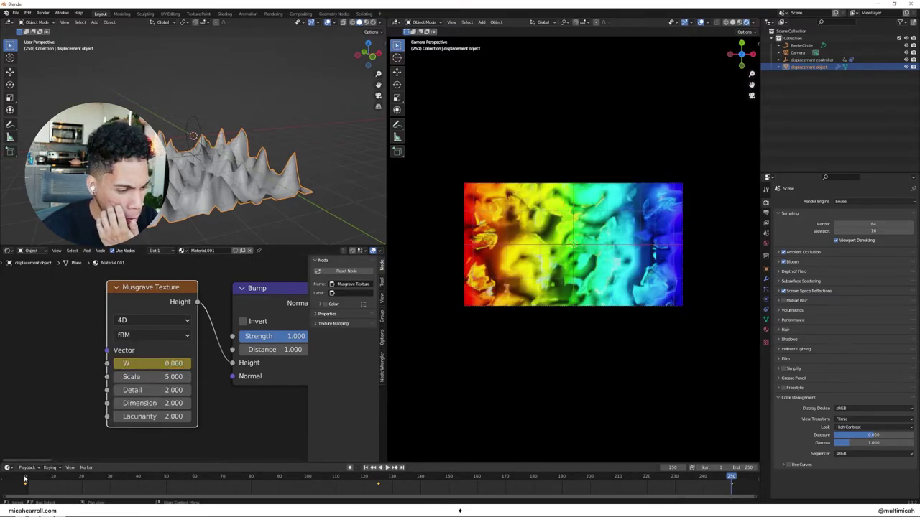
{"action": "left_click", "coordinate": [26, 480]}
{"action": "key", "text": "space"}
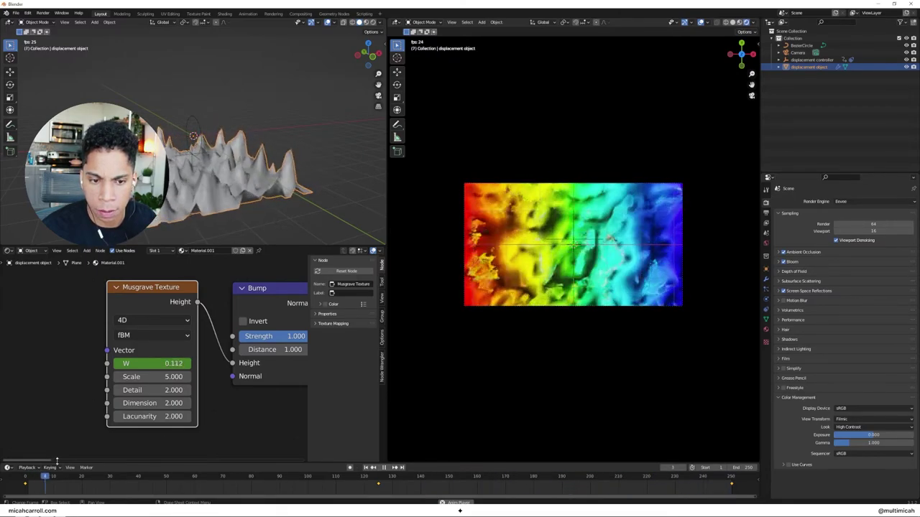
- Replace the W keyframe on frame 125 with a value of 1 and play back the animation
{"action": "left_click", "coordinate": [379, 486]}
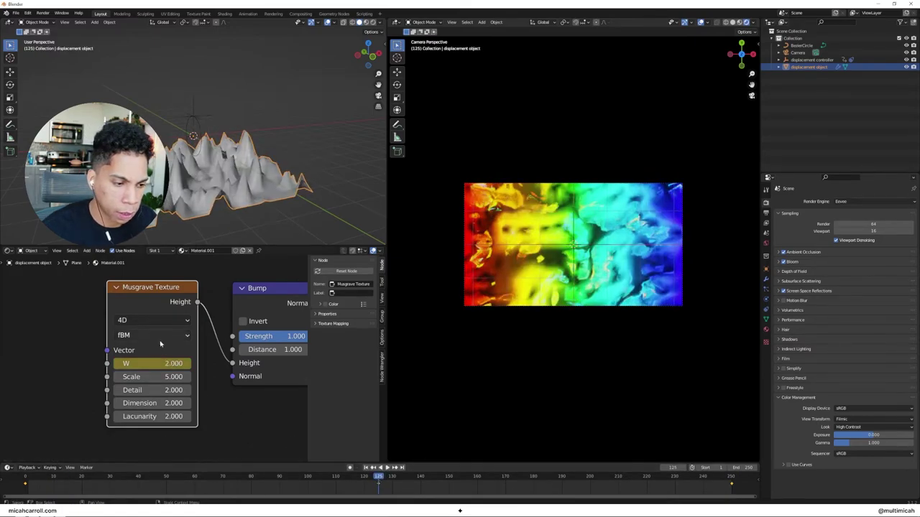
{"action": "double_click", "coordinate": [170, 363]}
{"action": "type", "text": "1.3"}
{"action": "key", "text": "Return"}
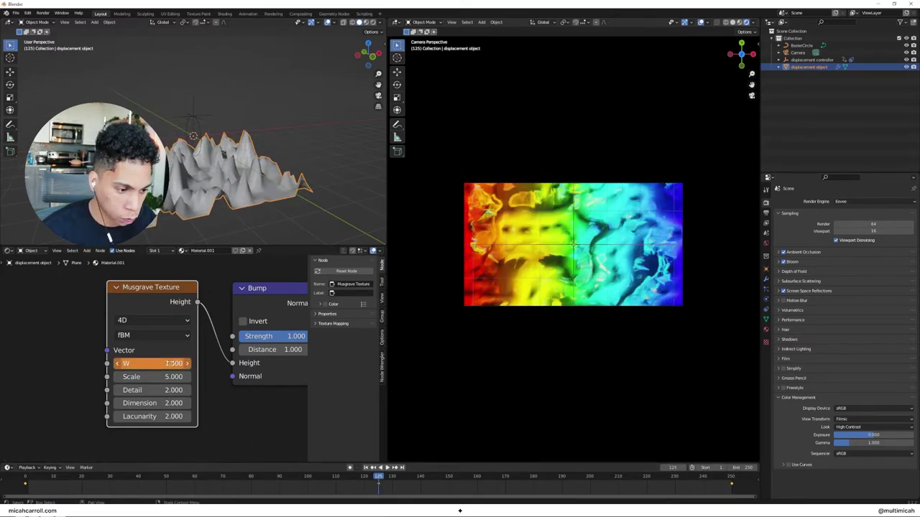
{"action": "double_click", "coordinate": [171, 363]}
{"action": "type", "text": "1"}
{"action": "key", "text": "Return"}
{"action": "right_click", "coordinate": [170, 362]}
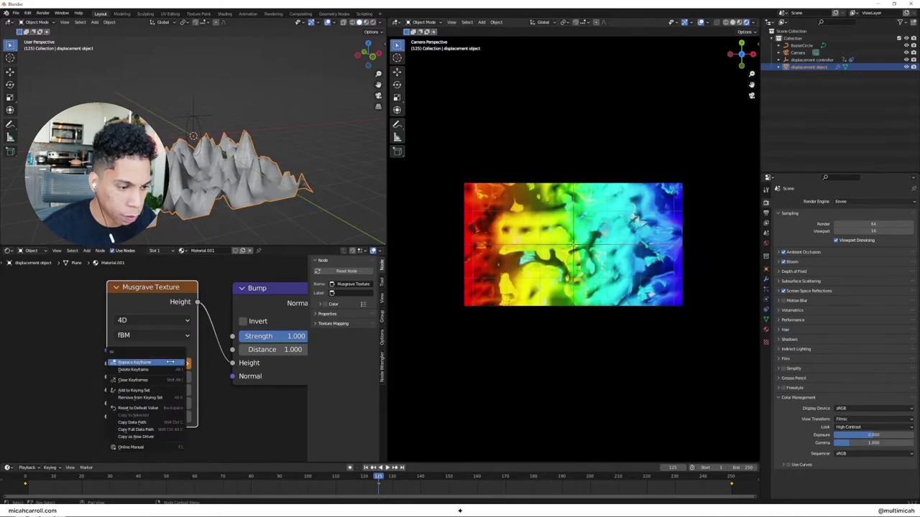
{"action": "left_click", "coordinate": [170, 363]}
{"action": "key", "text": "space"}
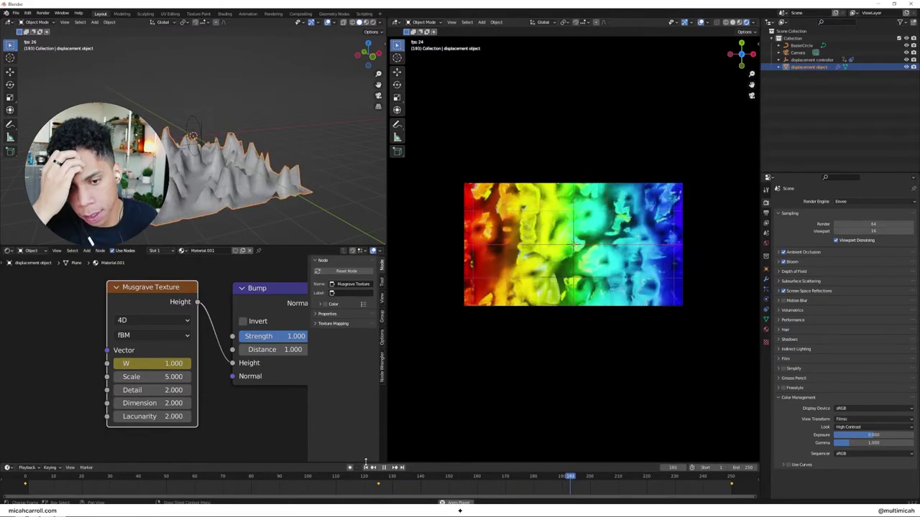
{"action": "key", "text": "space"}
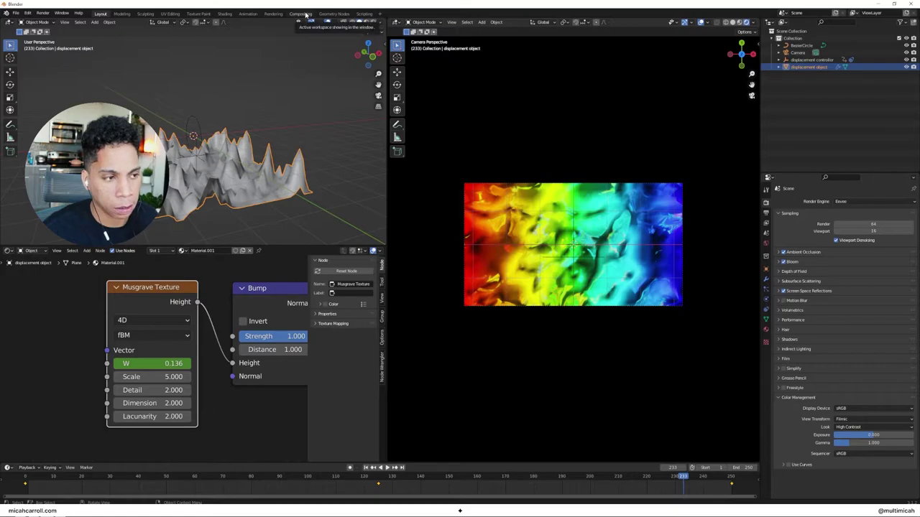
- Save the project as thermal-tutorial.blend in the Thermal Displacement Effect assets folder
{"action": "key", "text": "ctrl+s"}
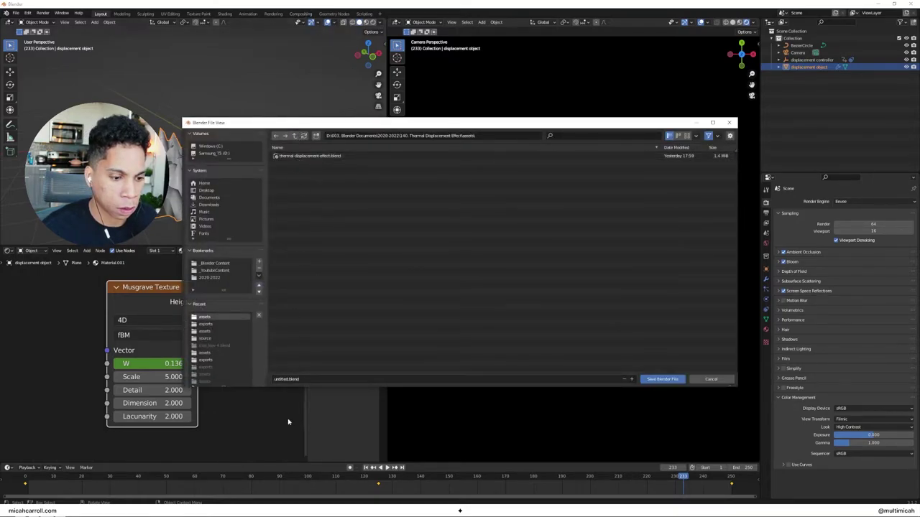
{"action": "left_click", "coordinate": [286, 378]}
{"action": "double_click", "coordinate": [286, 378]}
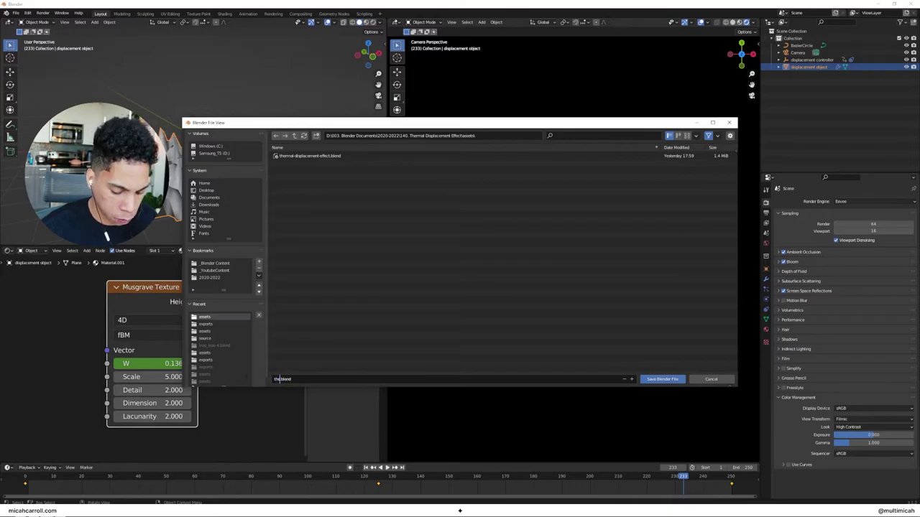
{"action": "type", "text": "thermal-tutorial"}
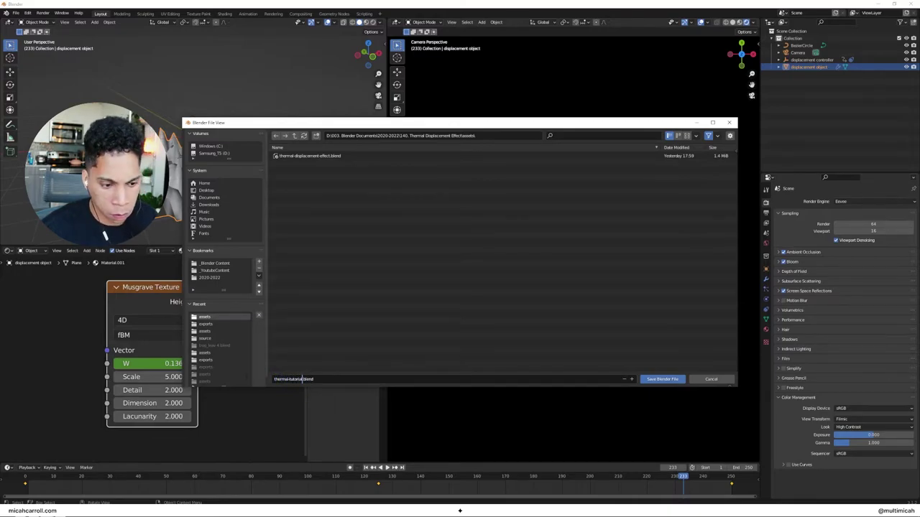
{"action": "key", "text": "alt+Tab"}
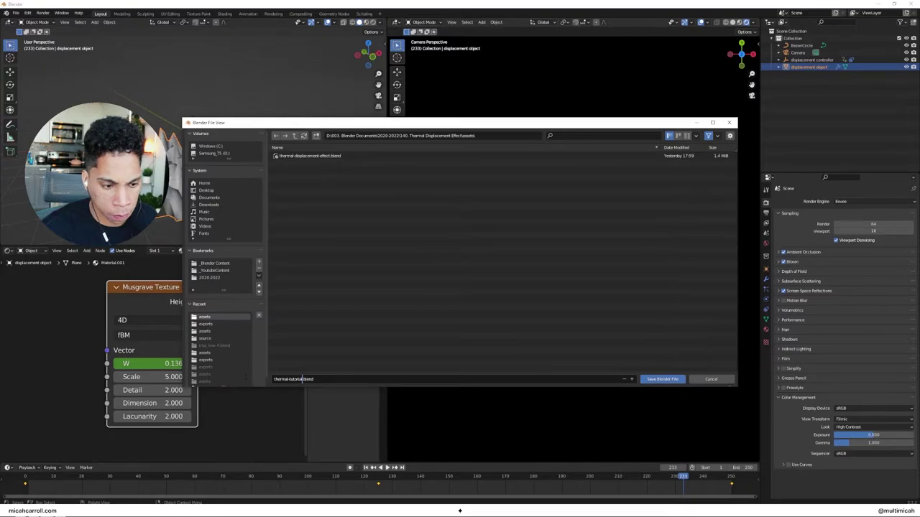
{"action": "left_click", "coordinate": [658, 380]}
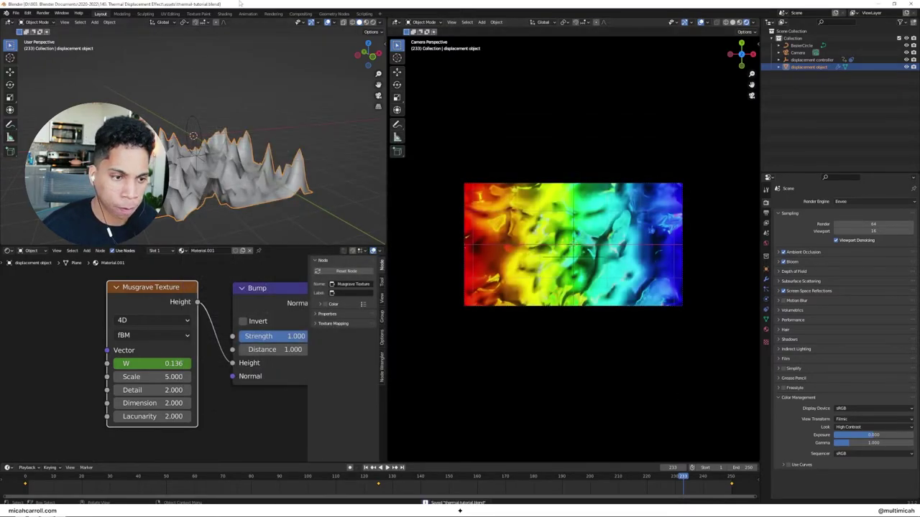
- Switch to the compositing workspace and enable nodes for the scene's compositor
{"action": "left_click", "coordinate": [295, 14]}
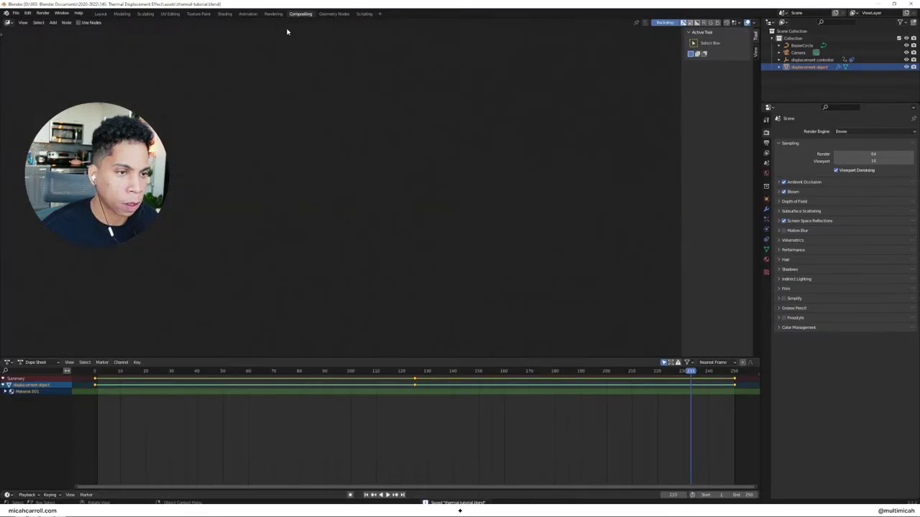
{"action": "left_click", "coordinate": [78, 22]}
{"action": "left_click_drag", "start_coordinate": [309, 127], "coordinate": [155, 115]}
- Insert a Reroute on the image link between the Render Layers and Composite nodes
{"action": "key", "text": "shift+a"}
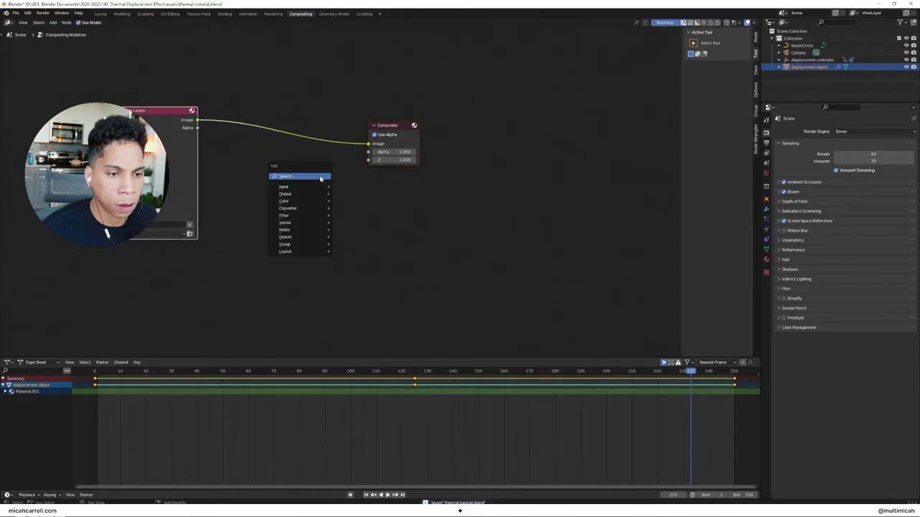
{"action": "left_click", "coordinate": [321, 177]}
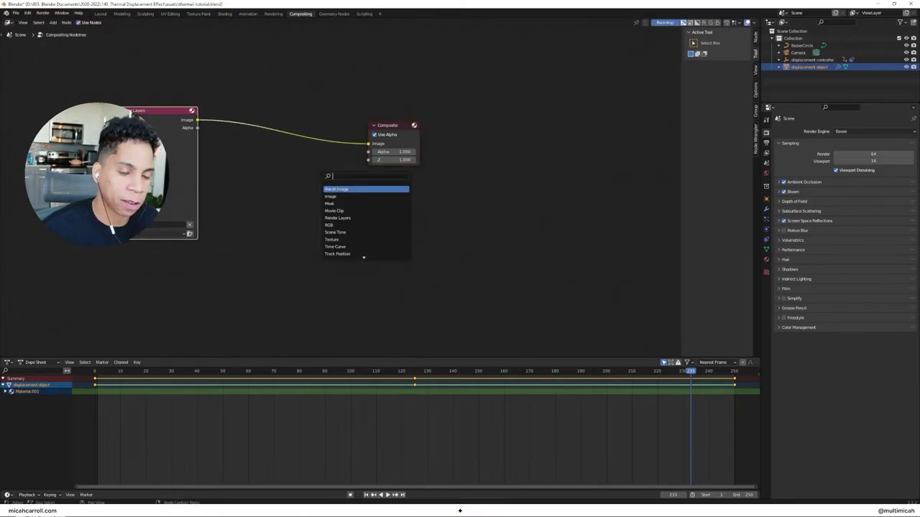
{"action": "type", "text": "re"}
{"action": "key", "text": "Return"}
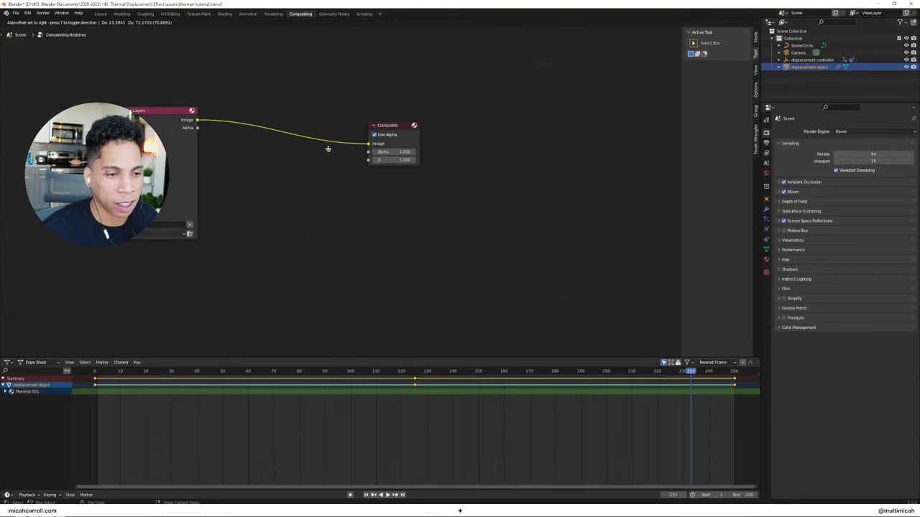
{"action": "left_click", "coordinate": [325, 142]}
- Add a Viewer node below the Composite node and connect the Reroute to its Image input
{"action": "key", "text": "shift+a"}
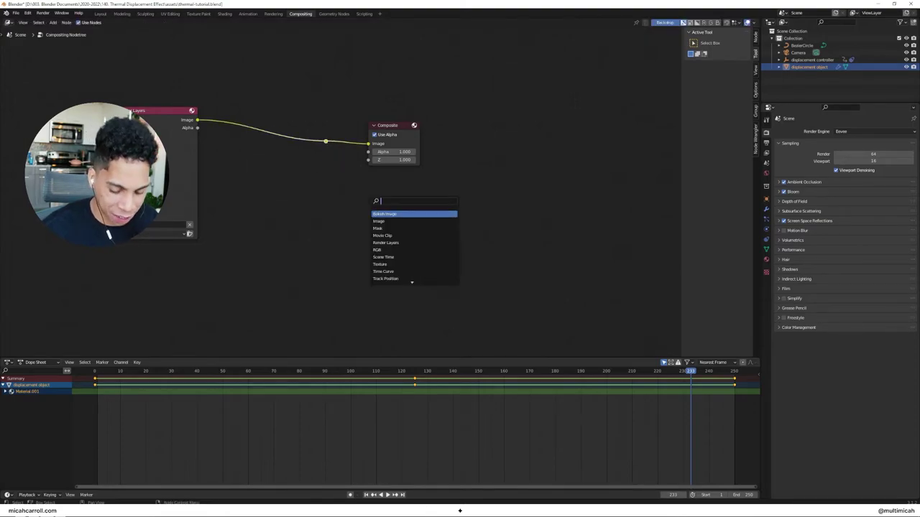
{"action": "type", "text": "view"}
{"action": "key", "text": "Return"}
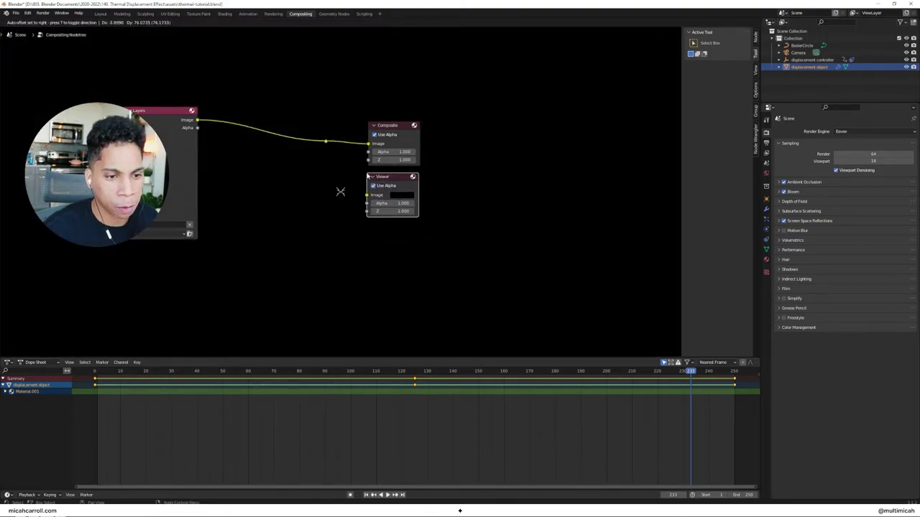
{"action": "left_click", "coordinate": [340, 191]}
{"action": "left_click_drag", "start_coordinate": [325, 142], "coordinate": [366, 195]}
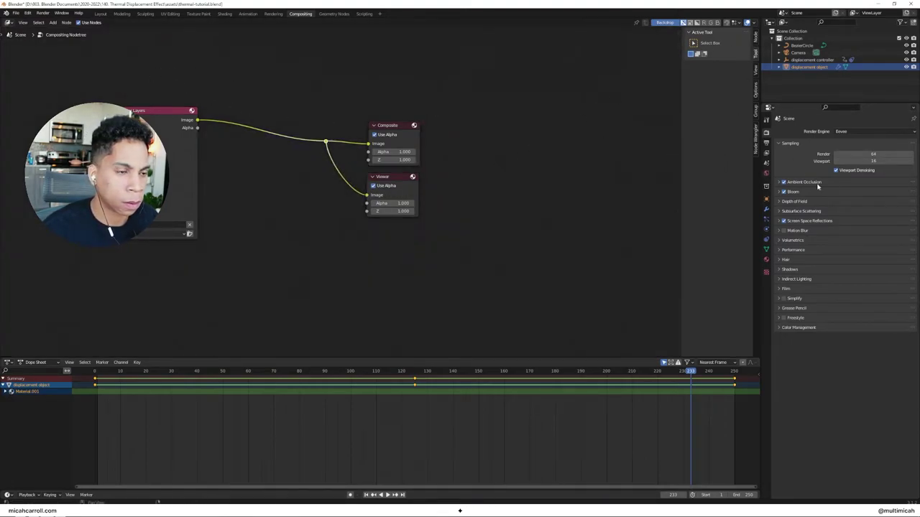
- Set the render output to FFmpeg Video with an MPEG-4 container and Perceptually Lossless output quality
{"action": "left_click", "coordinate": [767, 143]}
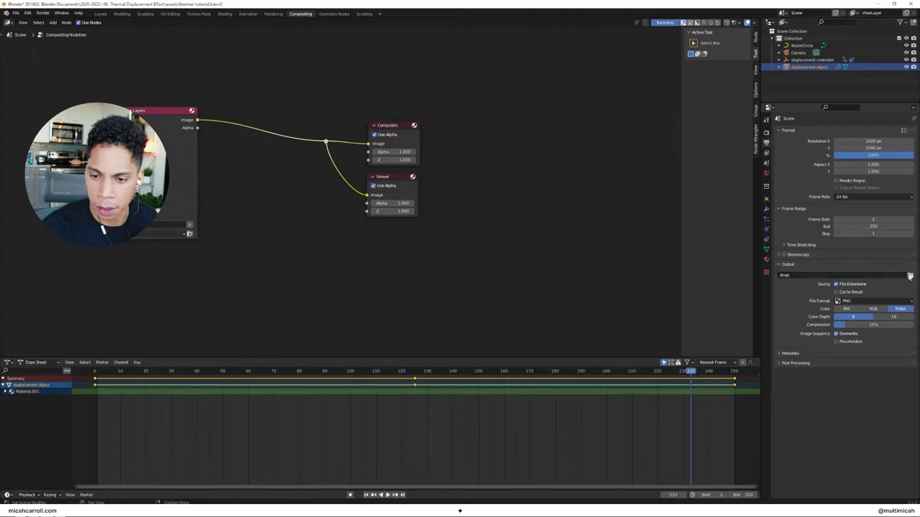
{"action": "left_click", "coordinate": [900, 300]}
{"action": "left_click", "coordinate": [884, 336]}
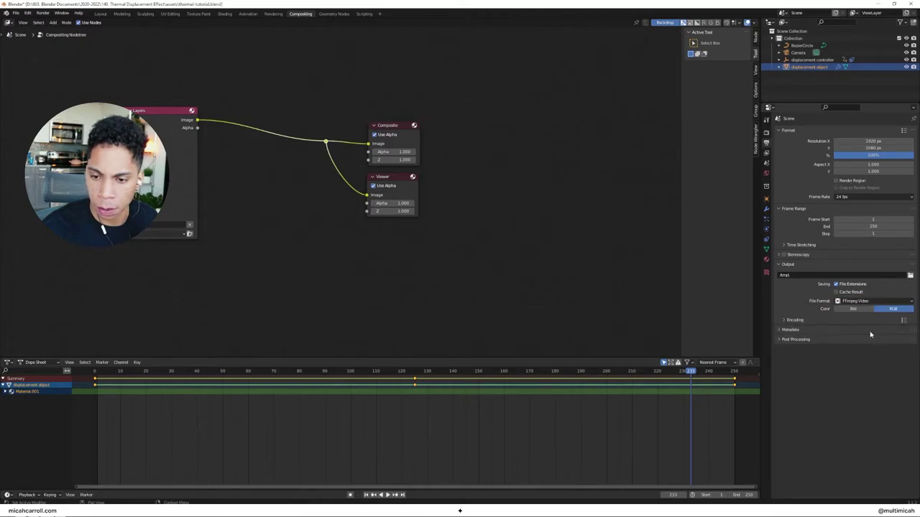
{"action": "left_click", "coordinate": [795, 319]}
{"action": "left_click", "coordinate": [873, 330]}
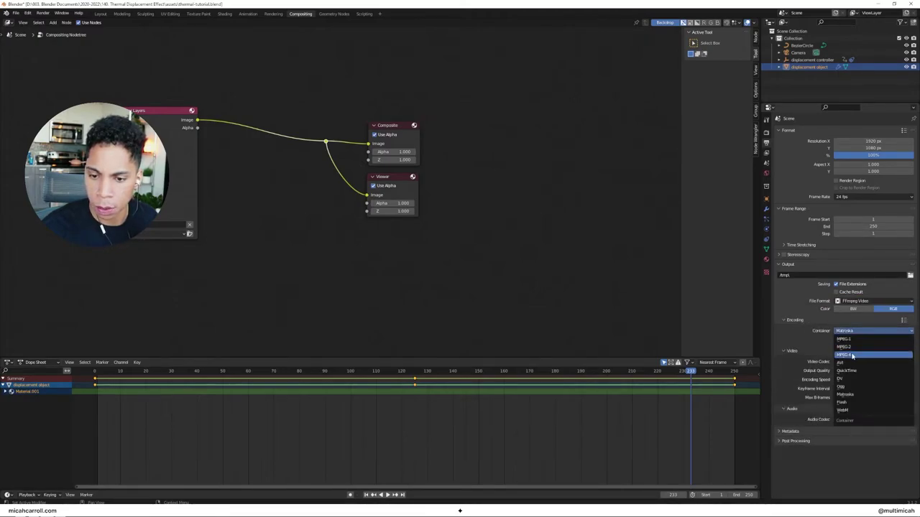
{"action": "left_click", "coordinate": [855, 365]}
{"action": "left_click", "coordinate": [861, 370]}
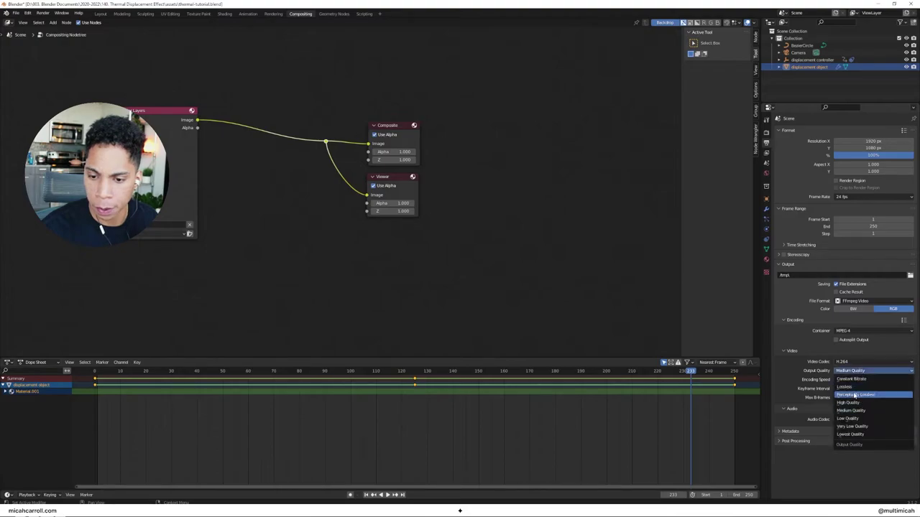
{"action": "left_click", "coordinate": [856, 395]}
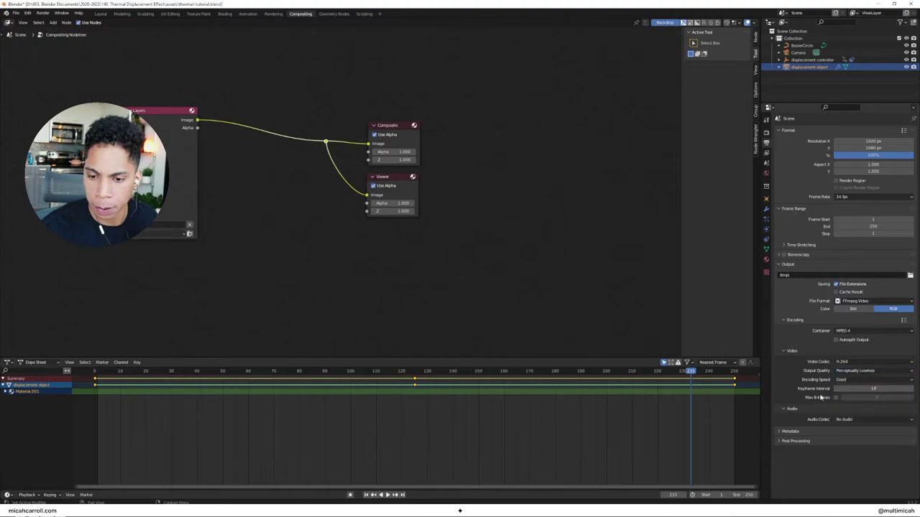
- Set the render output path to thermal-tutorial.mp4 in the exports folder of the Thermal Displacement Effect project
{"action": "left_click", "coordinate": [910, 275]}
{"action": "left_click", "coordinate": [210, 277]}
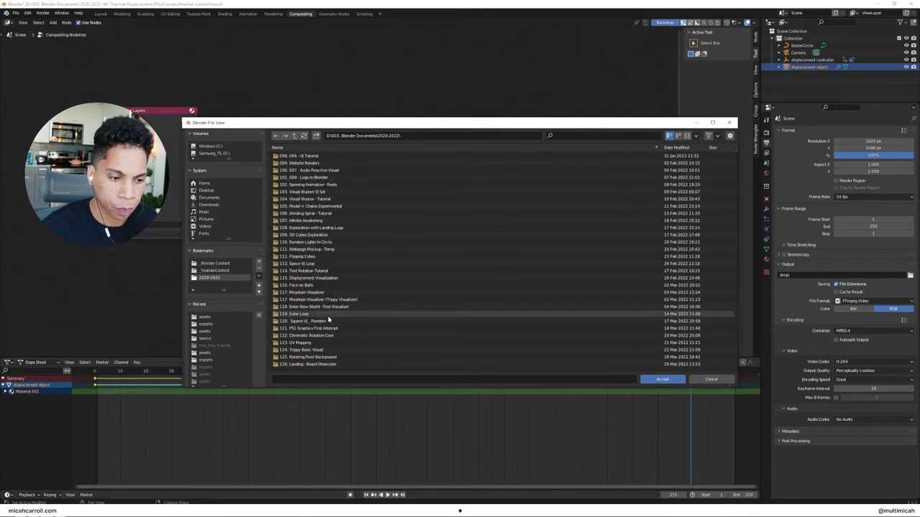
{"action": "scroll", "coordinate": [330, 320], "scroll_direction": "down", "scroll_amount": 15}
{"action": "double_click", "coordinate": [324, 367]}
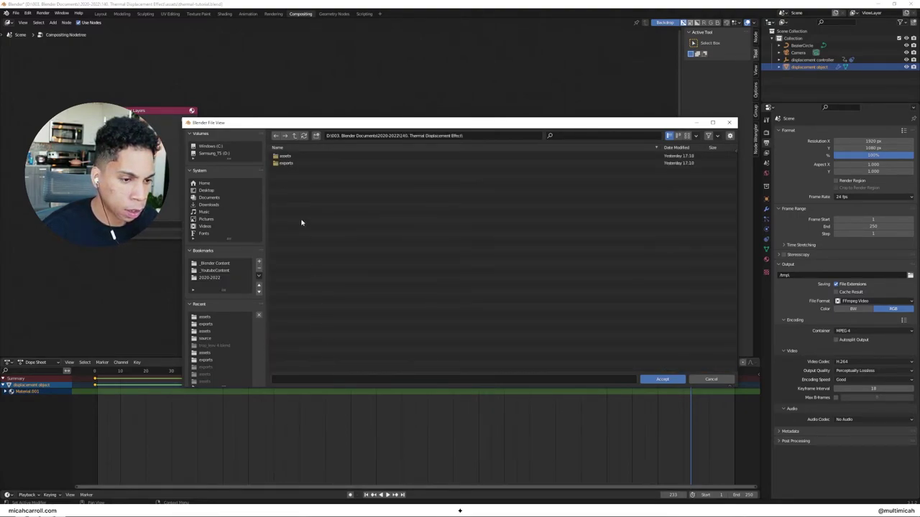
{"action": "double_click", "coordinate": [296, 162]}
{"action": "left_click", "coordinate": [307, 381]}
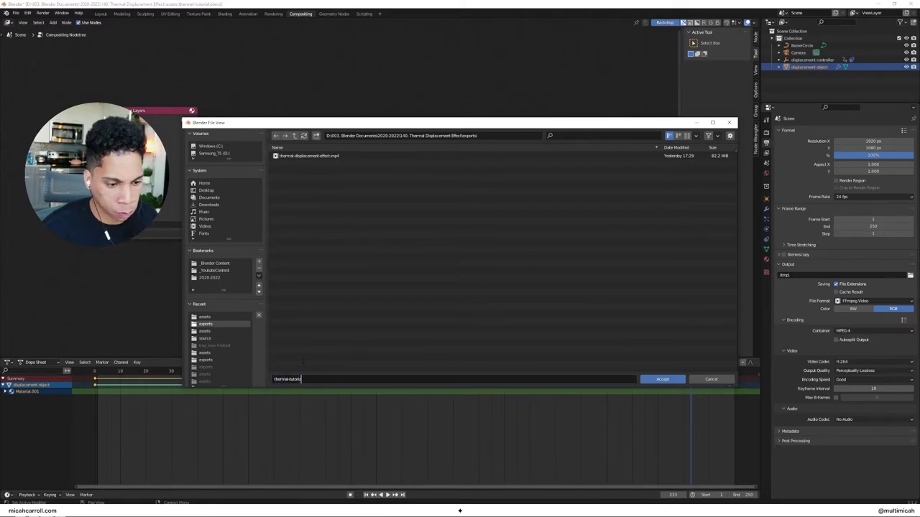
{"action": "left_click", "coordinate": [678, 380]}
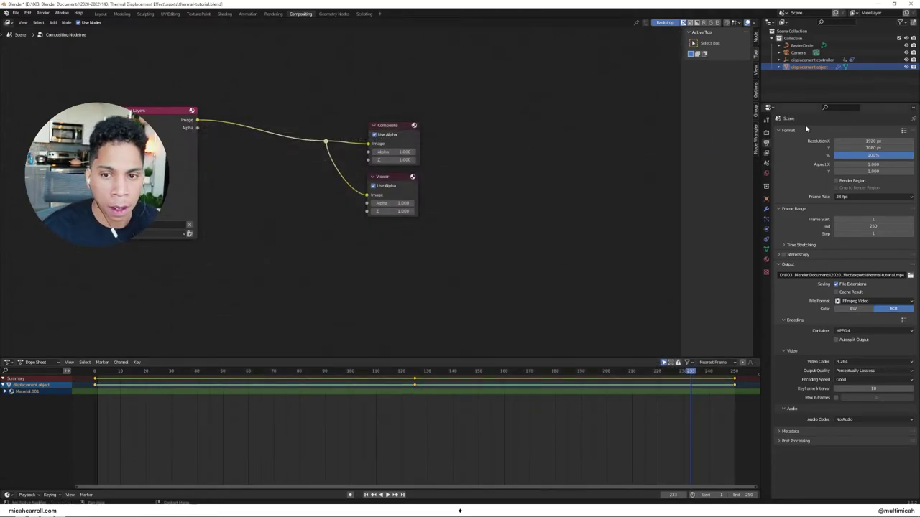
- In the layout workspace, add a Subdivision Surface modifier to the displacement object with its viewport level set to 2
{"action": "left_click", "coordinate": [101, 14]}
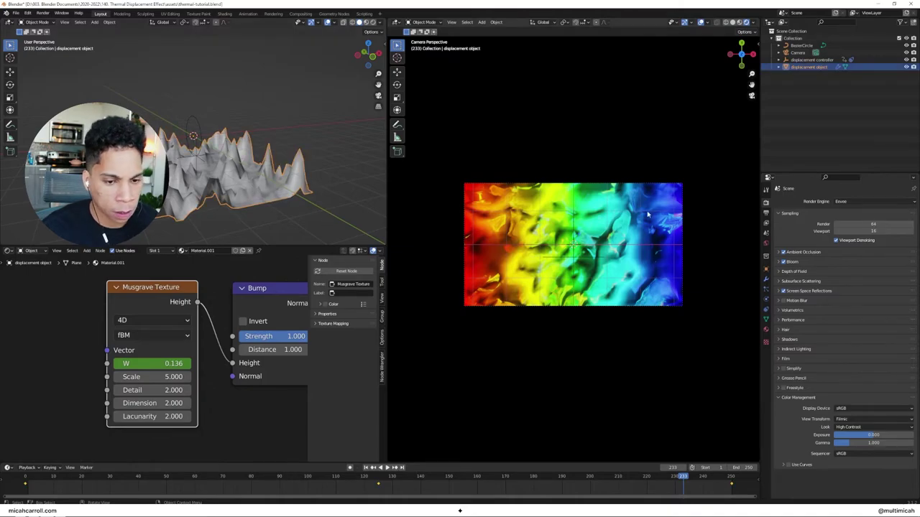
{"action": "left_click", "coordinate": [766, 279]}
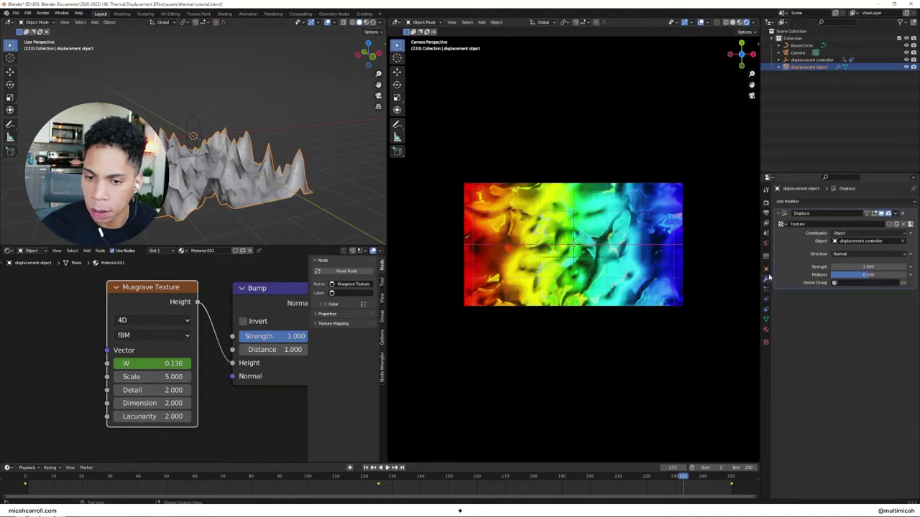
{"action": "left_click", "coordinate": [876, 202]}
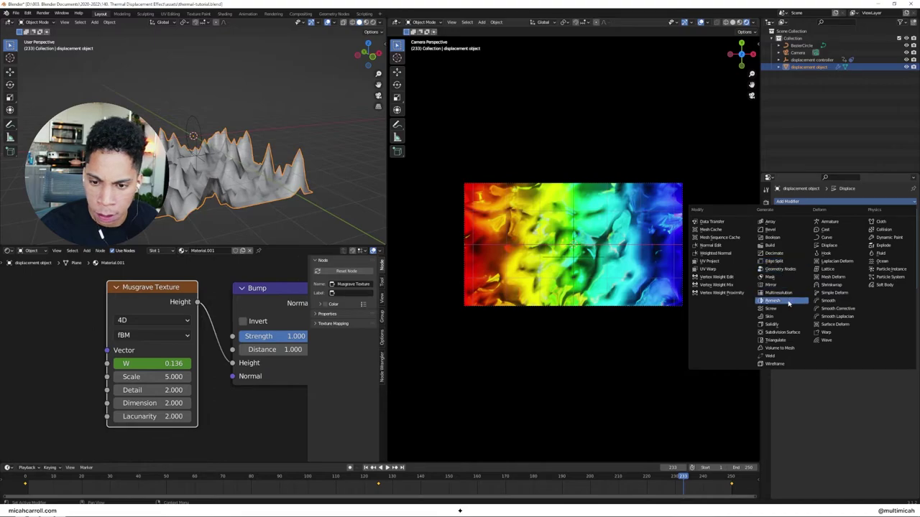
{"action": "left_click", "coordinate": [788, 333]}
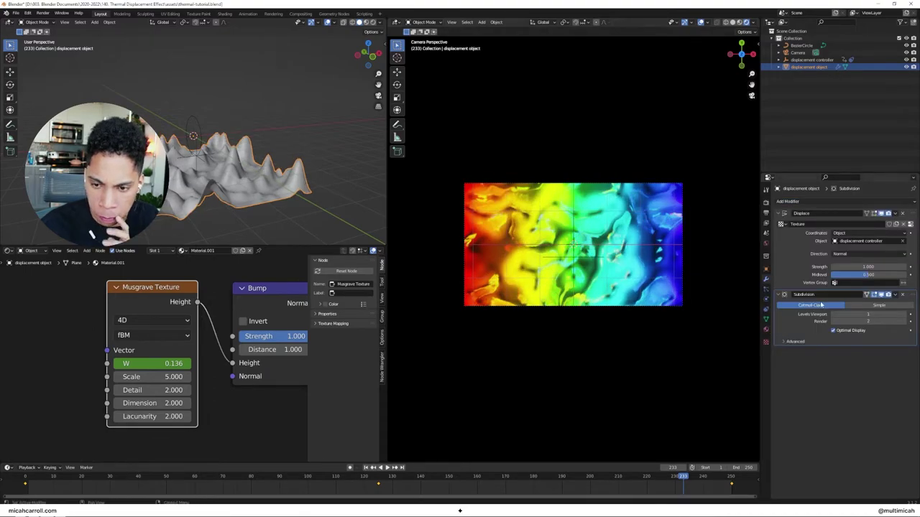
{"action": "left_click", "coordinate": [861, 316]}
{"action": "type", "text": "2"}
{"action": "key", "text": "Return"}
- Start animation playback and raise the Layer Weight node's Blend to about 0.41 in the material
{"action": "key", "text": "space"}
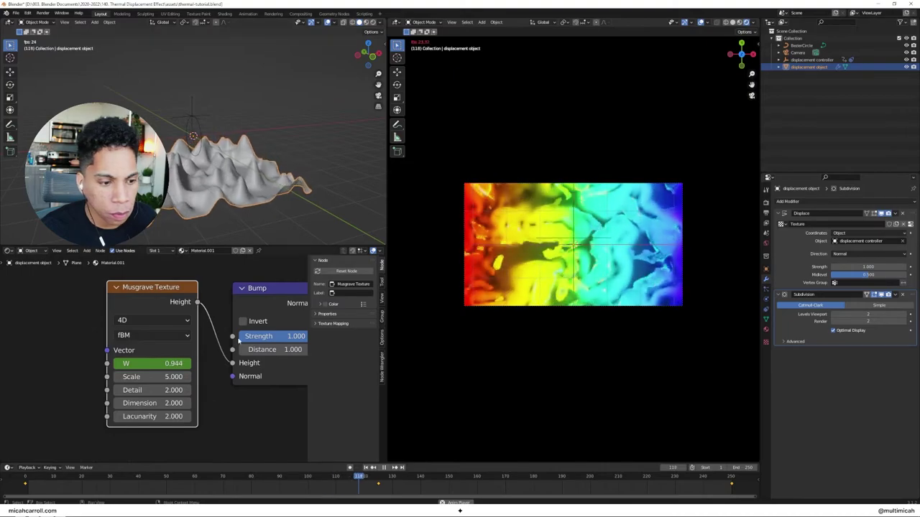
{"action": "scroll", "coordinate": [155, 371], "scroll_direction": "down", "scroll_amount": 5}
{"action": "middle_click_drag", "start_coordinate": [156, 370], "coordinate": [88, 430]}
{"action": "middle_click_drag", "start_coordinate": [217, 378], "coordinate": [36, 364]}
{"action": "scroll", "coordinate": [191, 356], "scroll_direction": "up", "scroll_amount": 5}
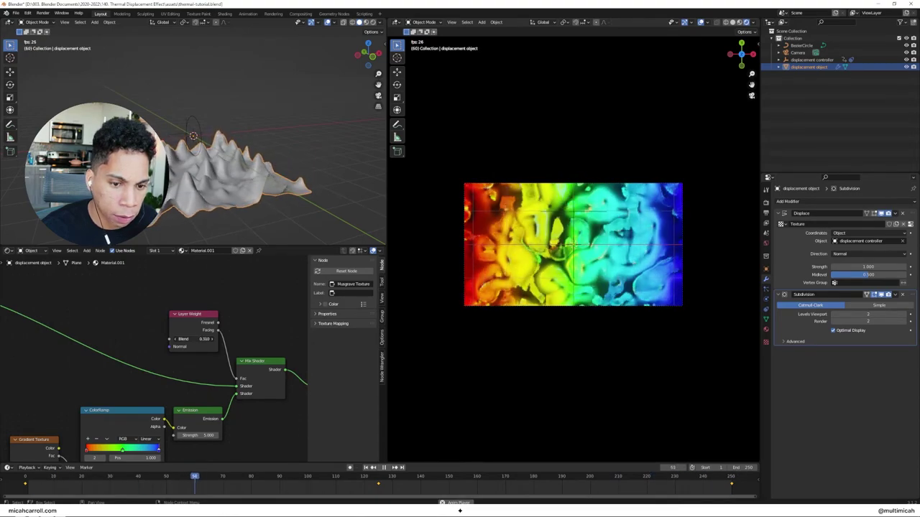
- Preview the displaced plane with rendered shading in the user perspective viewport
{"action": "key", "text": "z"}
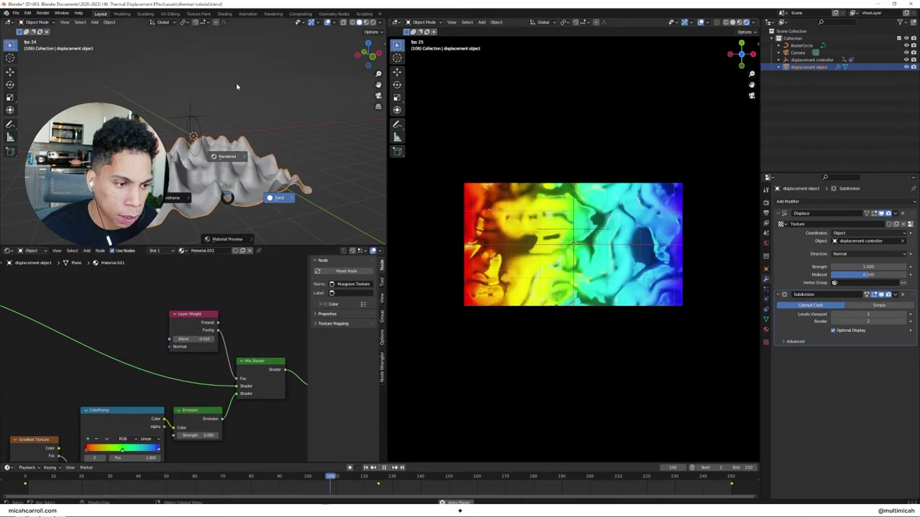
{"action": "left_click", "coordinate": [237, 86]}
{"action": "scroll", "coordinate": [250, 143], "scroll_direction": "up", "scroll_amount": 2}
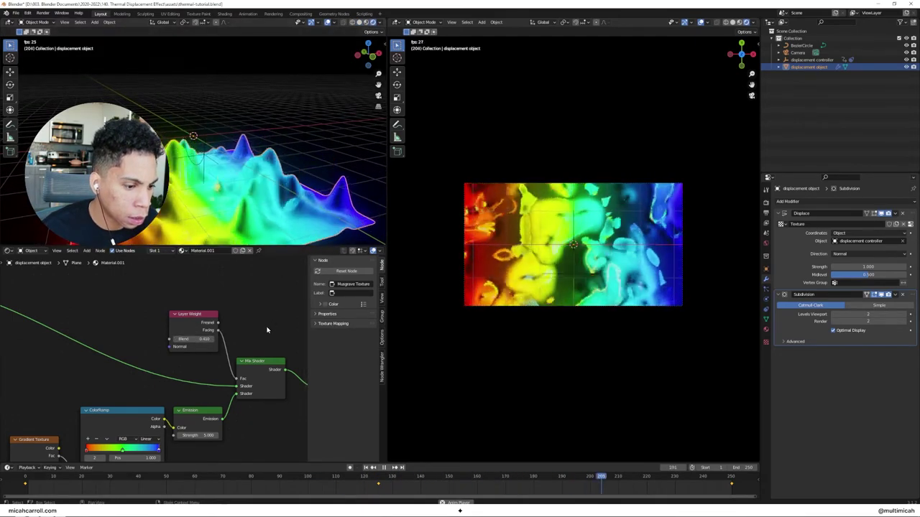
{"action": "middle_click_drag", "start_coordinate": [266, 329], "coordinate": [241, 329]}
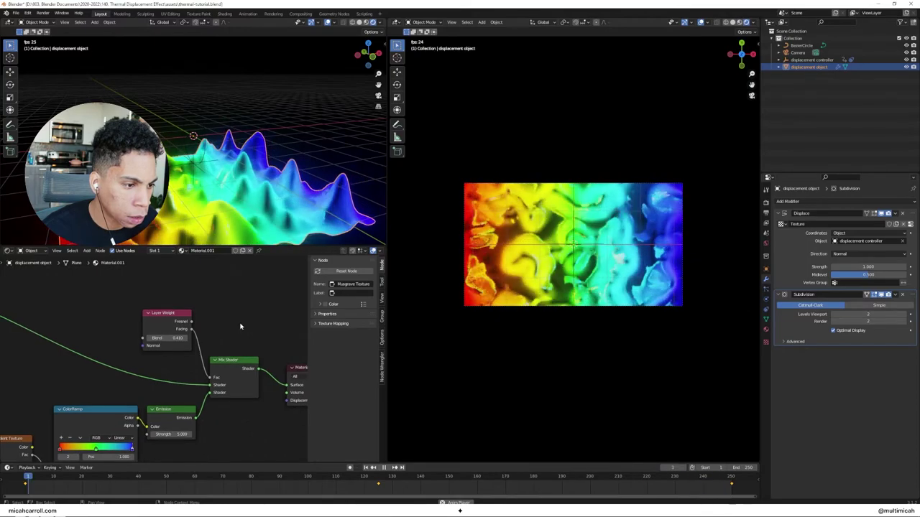
{"action": "scroll", "coordinate": [240, 326], "scroll_direction": "down", "scroll_amount": 1}
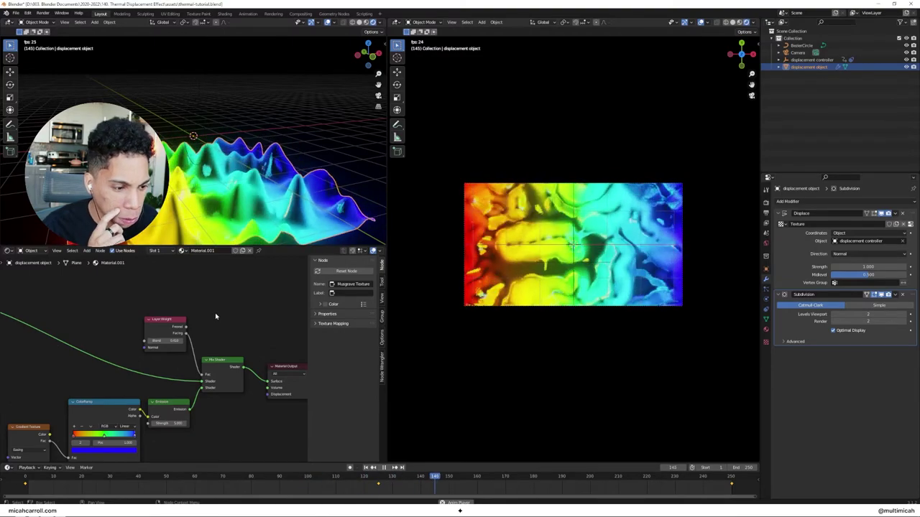
- Try different Blend values on the Layer Weight node, including 1
{"action": "left_click_drag", "start_coordinate": [173, 341], "coordinate": [216, 340]}
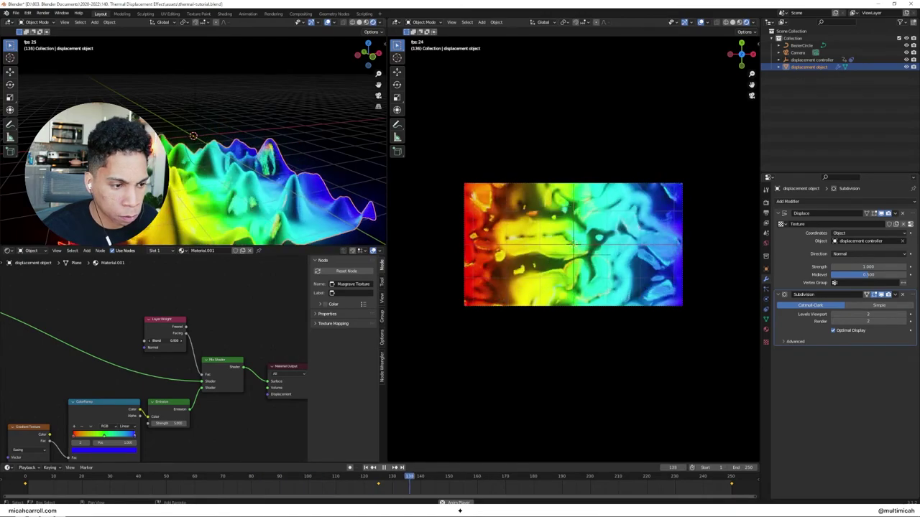
{"action": "double_click", "coordinate": [167, 341]}
{"action": "type", "text": "1"}
{"action": "key", "text": "Return"}
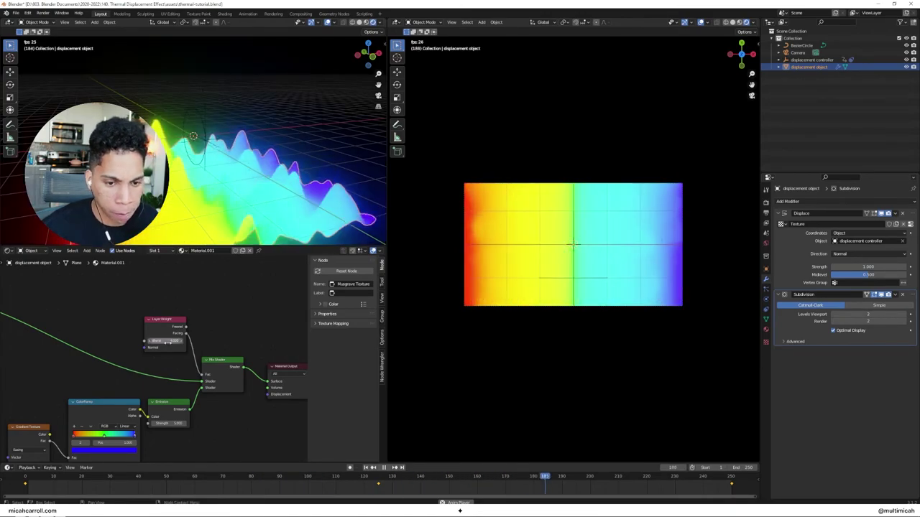
- Set the Layer Weight node's Blend to 0.4 and return the user perspective viewport to solid shading
{"action": "double_click", "coordinate": [167, 341]}
{"action": "type", "text": "0.4"}
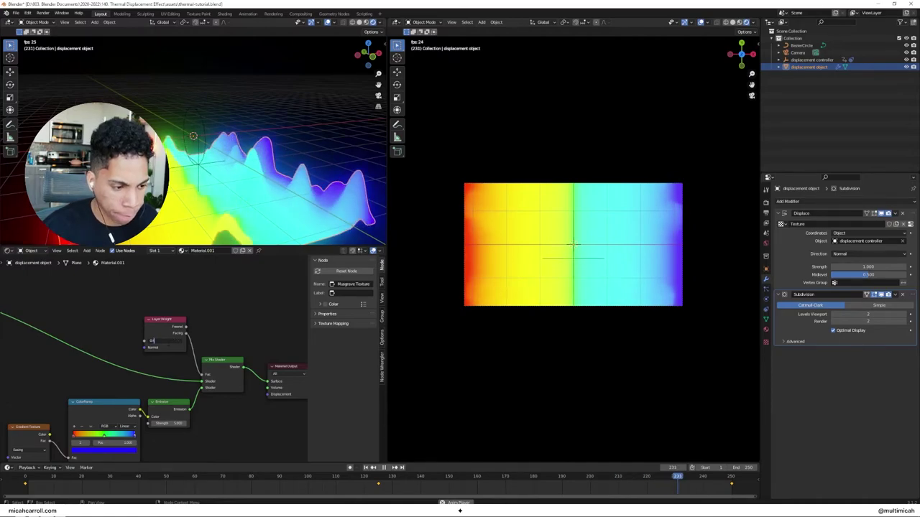
{"action": "key", "text": "Return"}
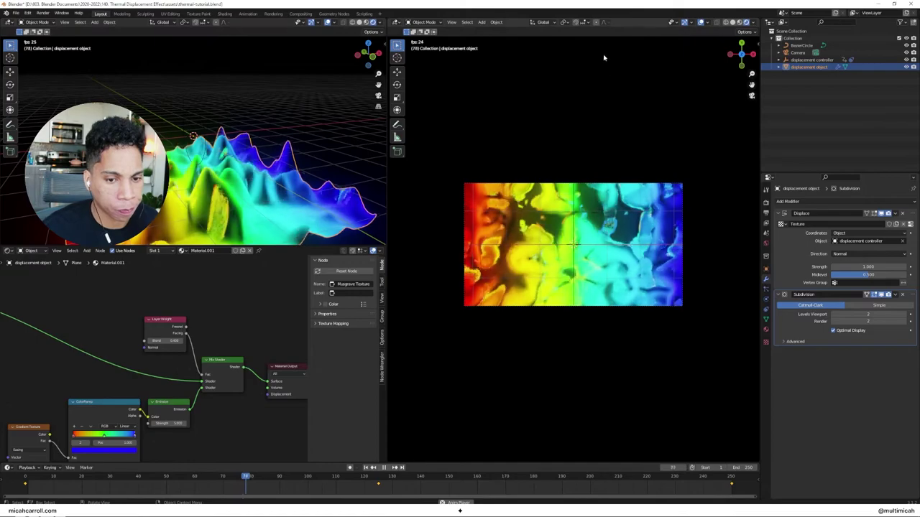
{"action": "left_click", "coordinate": [359, 22]}
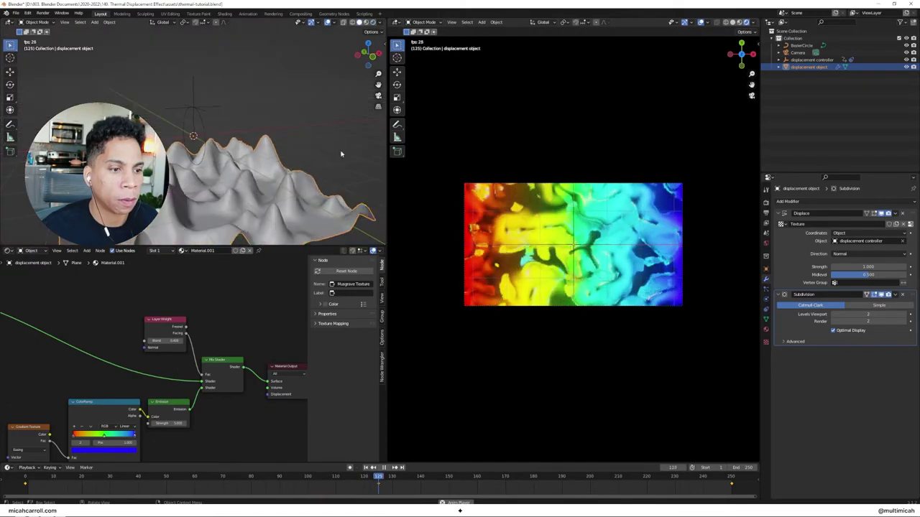
- Return to the compositing workspace, stopping playback and moving the playhead to frame 60
{"action": "left_click", "coordinate": [300, 14]}
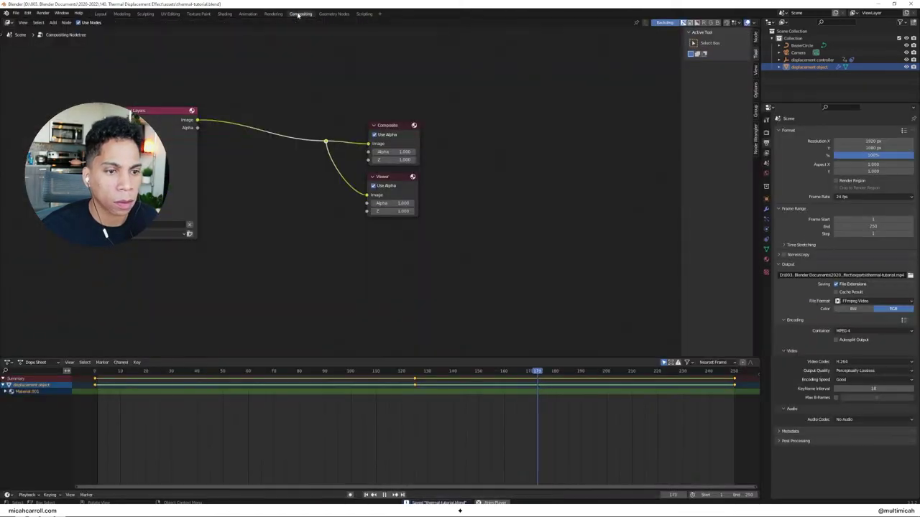
{"action": "key", "text": "space"}
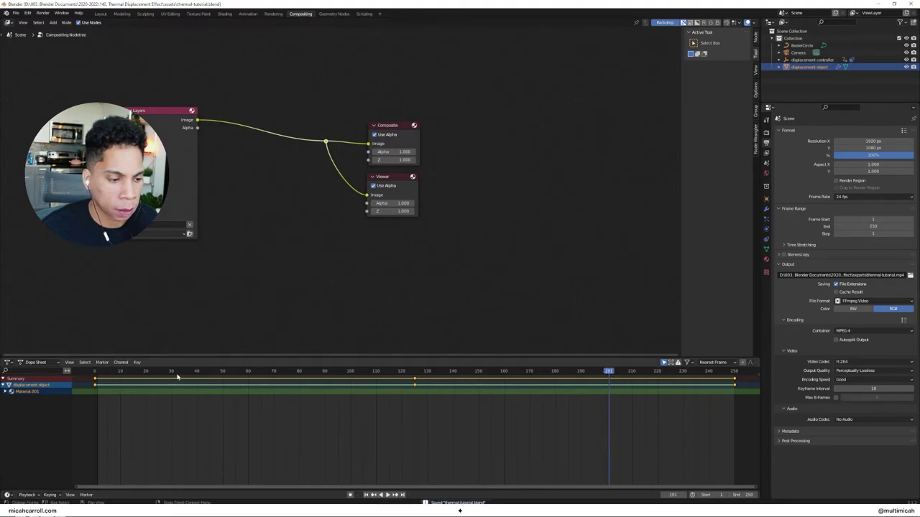
{"action": "left_click", "coordinate": [248, 371]}
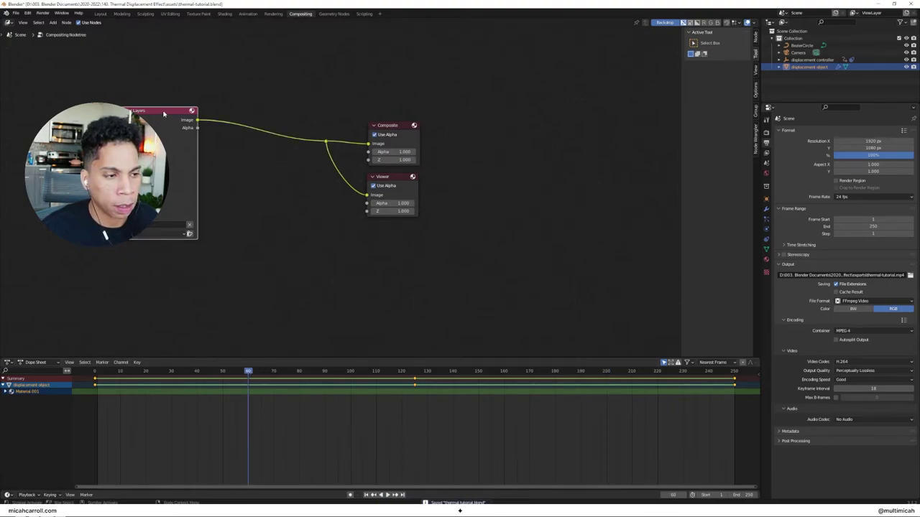
- Insert a Lens Distortion node between the Render Layers node and the Reroute, with Dispersion set to 0.2
{"action": "left_click_drag", "start_coordinate": [164, 114], "coordinate": [123, 113]}
{"action": "key", "text": "shift+a"}
{"action": "key", "text": "s"}
{"action": "left_click", "coordinate": [221, 187]}
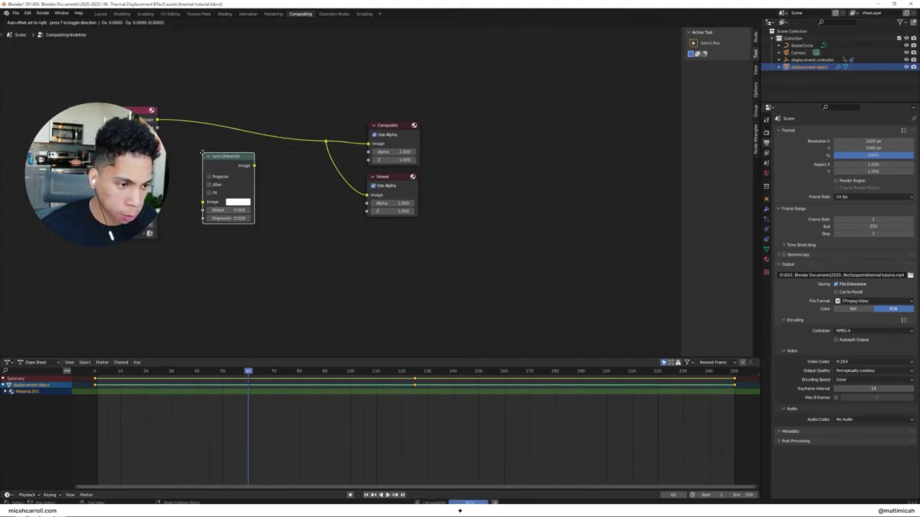
{"action": "left_click", "coordinate": [206, 167]}
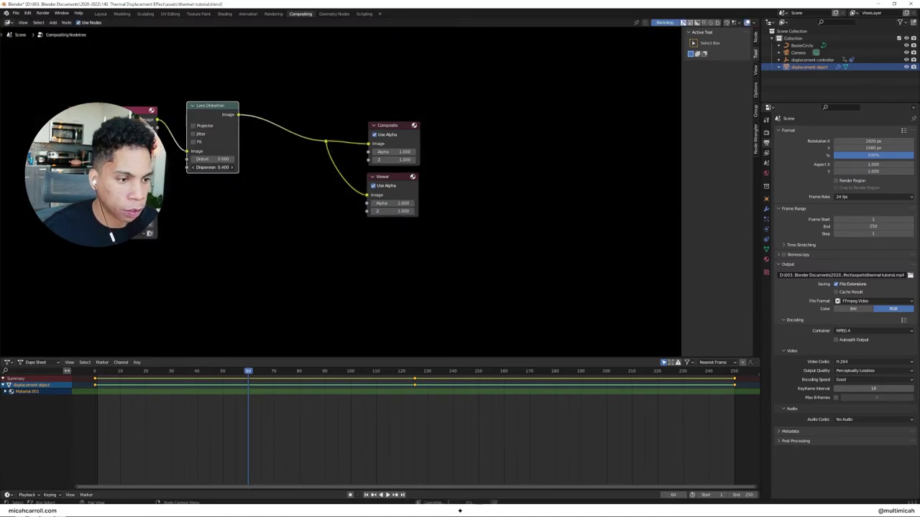
- Render the current frame as an image for the compositor backdrop and close the render window
{"action": "left_click", "coordinate": [43, 13]}
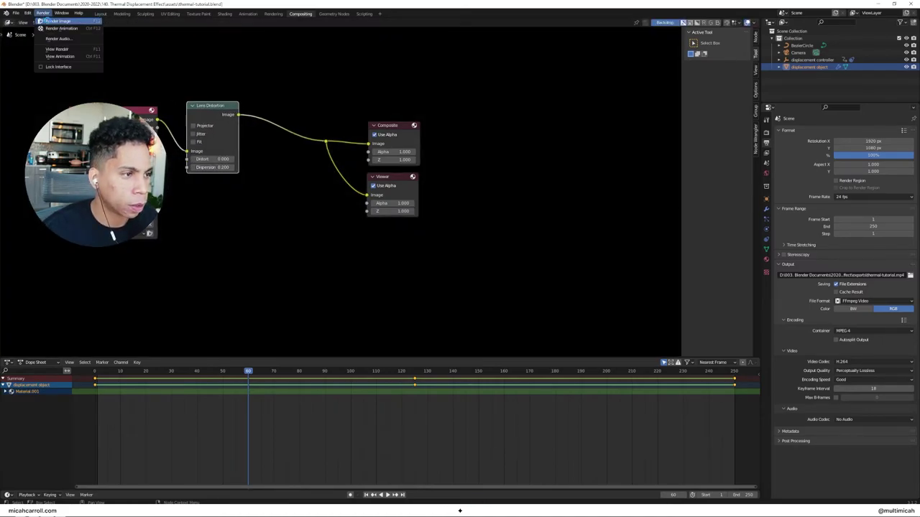
{"action": "left_click", "coordinate": [52, 20]}
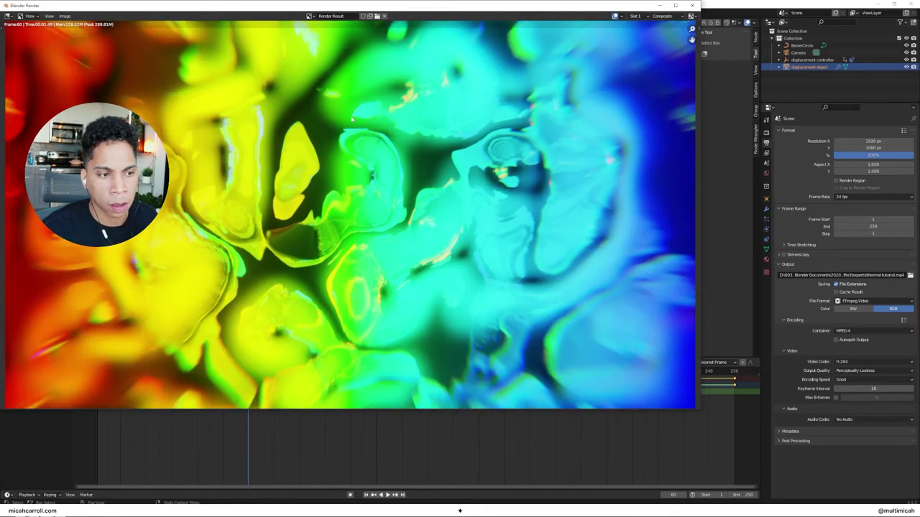
{"action": "left_click", "coordinate": [693, 5]}
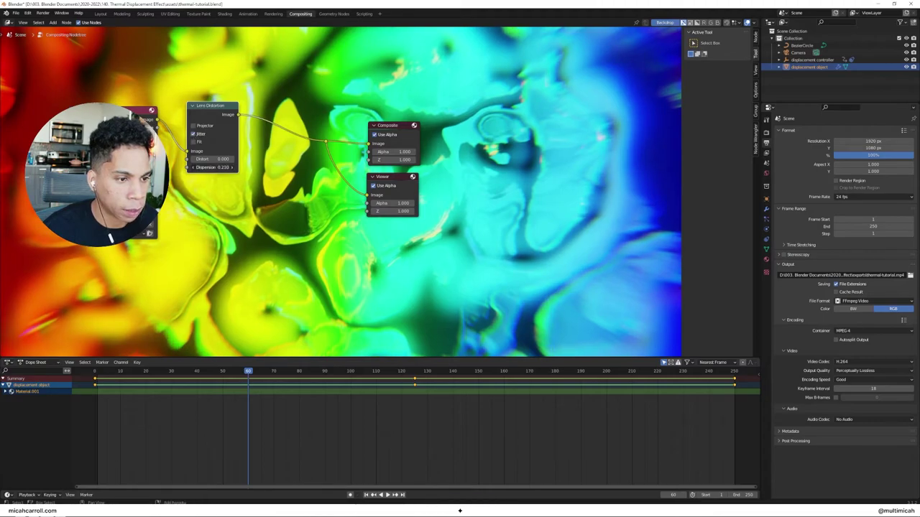
- Enable Jitter on the Lens Distortion node with Dispersion at 0.2, and move the node closer to Render Layers
{"action": "left_click_drag", "start_coordinate": [211, 167], "coordinate": [214, 168]}
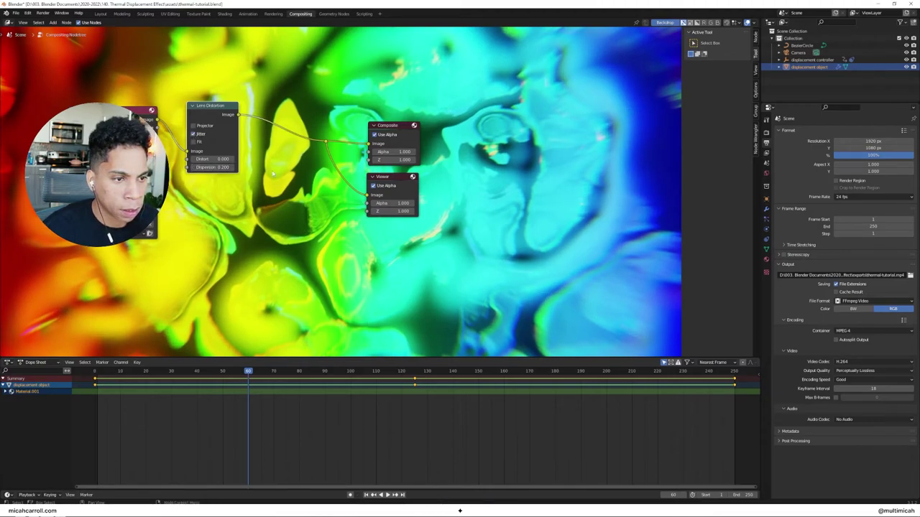
{"action": "left_click_drag", "start_coordinate": [213, 105], "coordinate": [191, 110]}
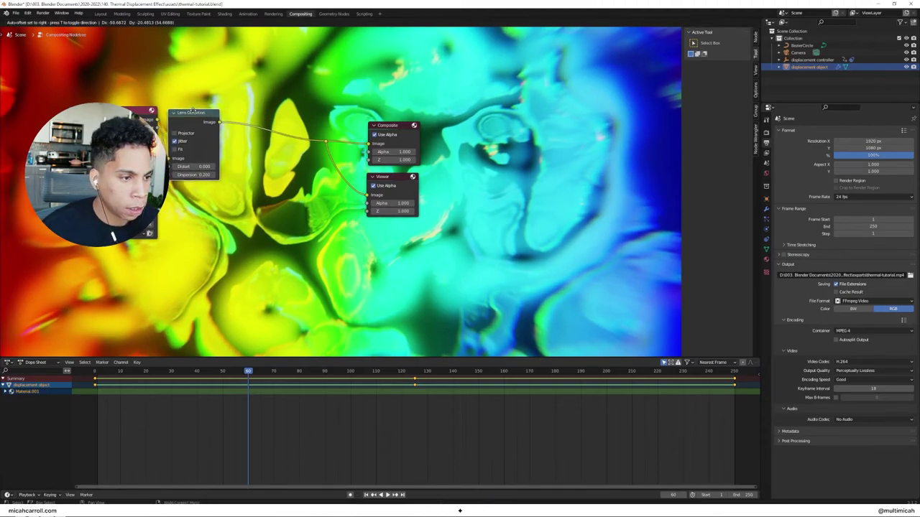
- Insert a Mix node between the Lens Distortion node and the Reroute and set its blend mode to Difference
{"action": "key", "text": "shift+a"}
{"action": "left_click", "coordinate": [278, 167]}
{"action": "type", "text": "mix"}
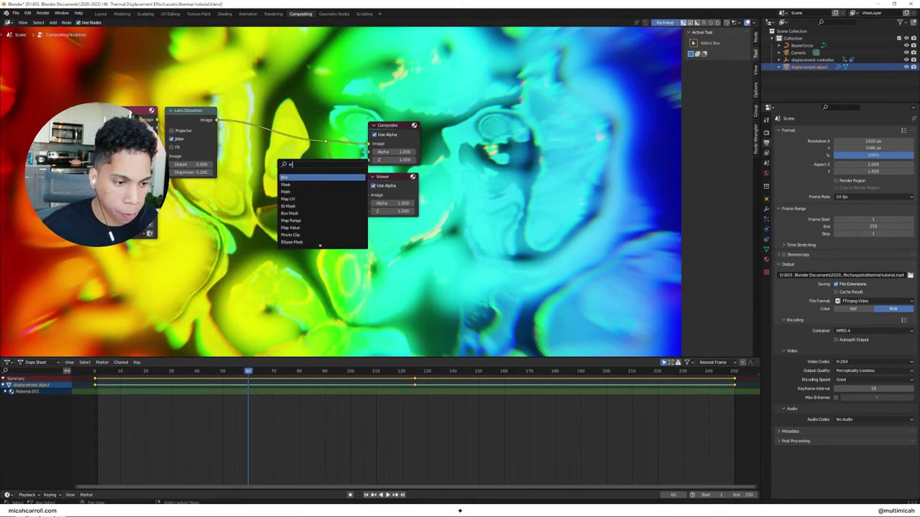
{"action": "key", "text": "Return"}
{"action": "left_click", "coordinate": [246, 112]}
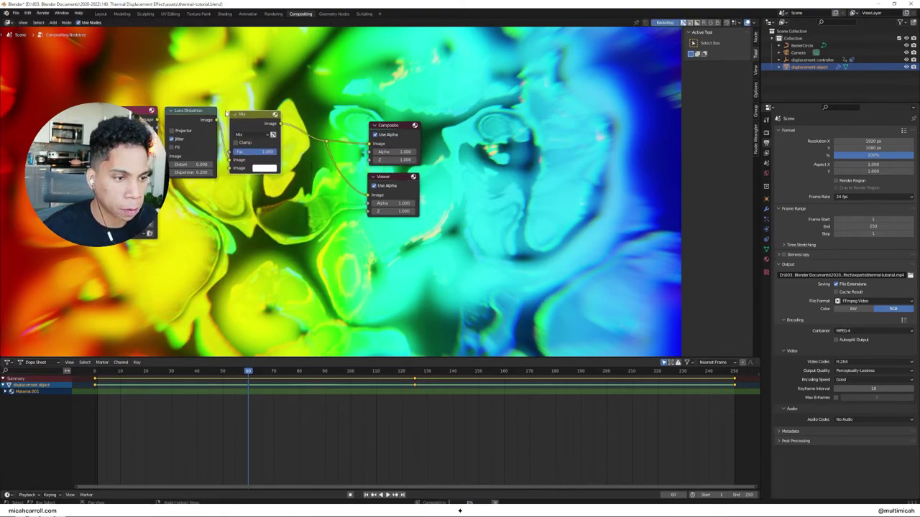
{"action": "left_click", "coordinate": [276, 136]}
{"action": "left_click", "coordinate": [269, 247]}
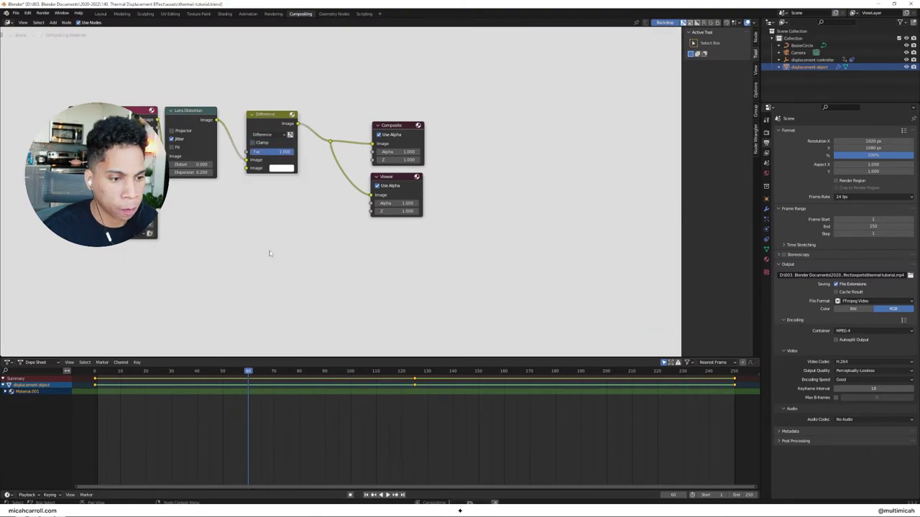
- Set the Difference node's second Image color to a saturated green and move the node closer to Lens Distortion
{"action": "scroll", "coordinate": [317, 230], "scroll_direction": "down", "scroll_amount": 2}
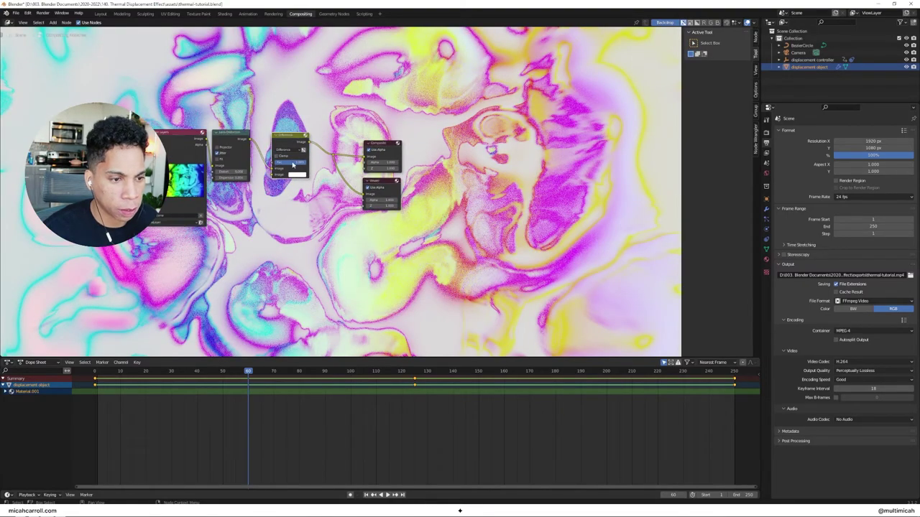
{"action": "left_click", "coordinate": [298, 175]}
{"action": "left_click_drag", "start_coordinate": [327, 120], "coordinate": [295, 106]}
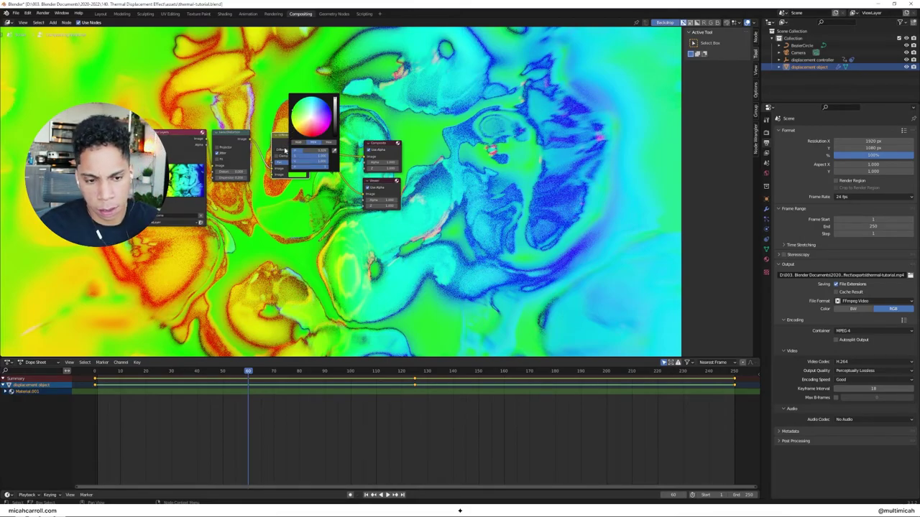
{"action": "left_click_drag", "start_coordinate": [284, 134], "coordinate": [264, 134]}
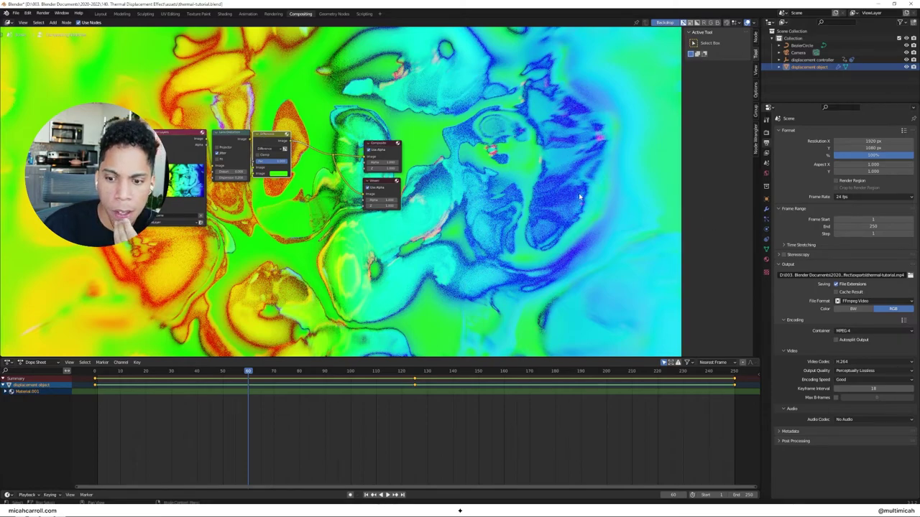